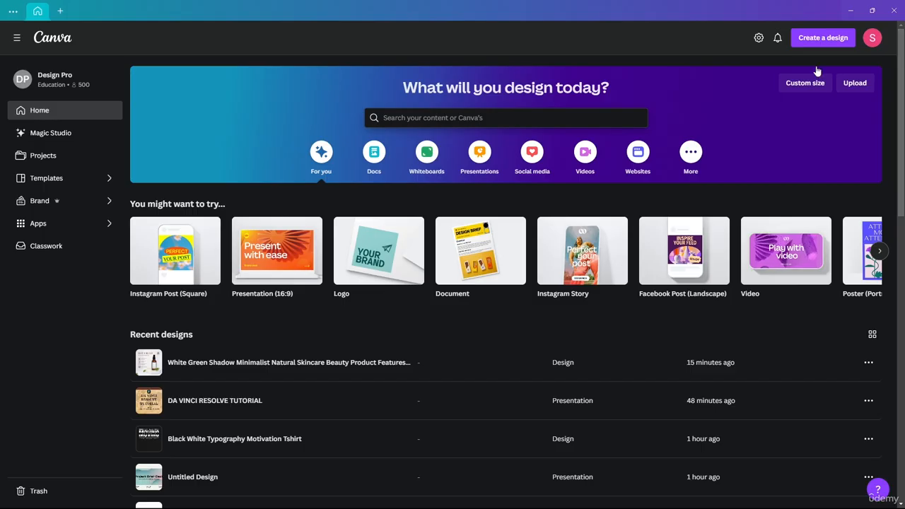
Search the existing content for "logo" and return to the home page
{"action": "left_click", "coordinate": [170, 266]}
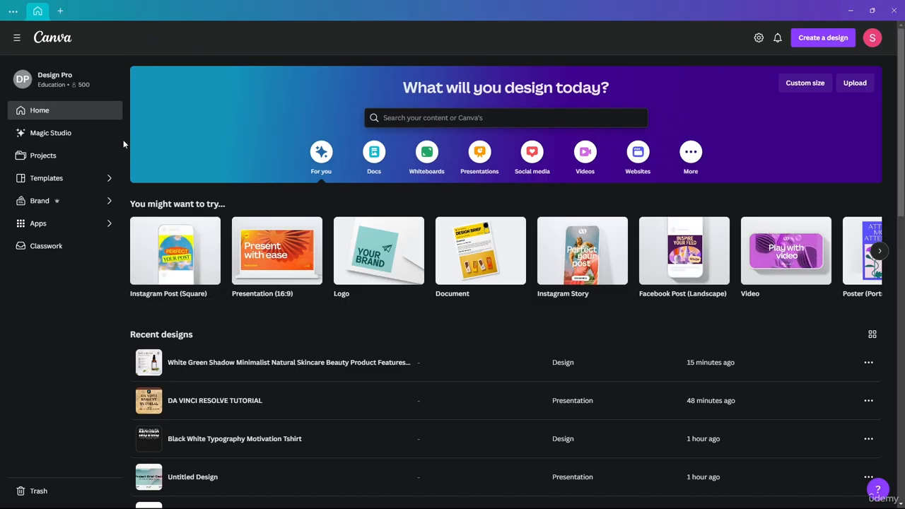
{"action": "left_click", "coordinate": [468, 114]}
{"action": "type", "text": "logo"}
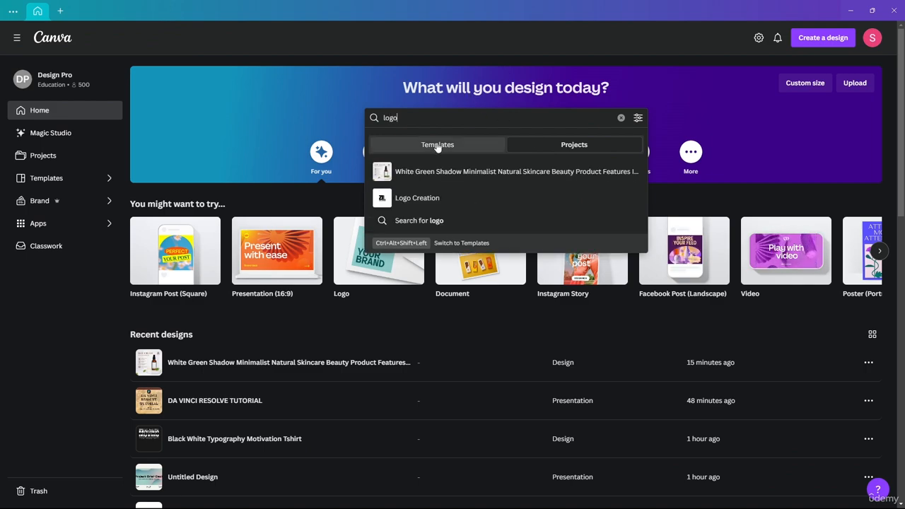
{"action": "key", "text": "Return"}
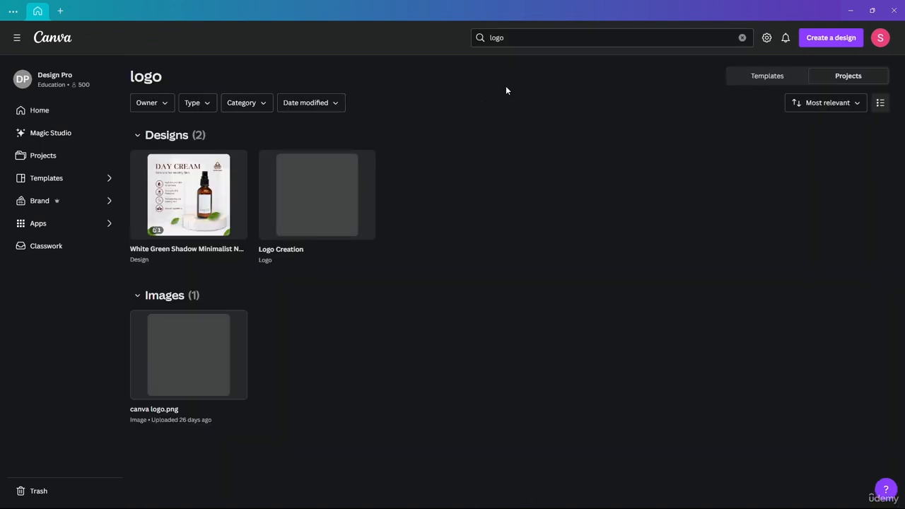
{"action": "left_click", "coordinate": [41, 113]}
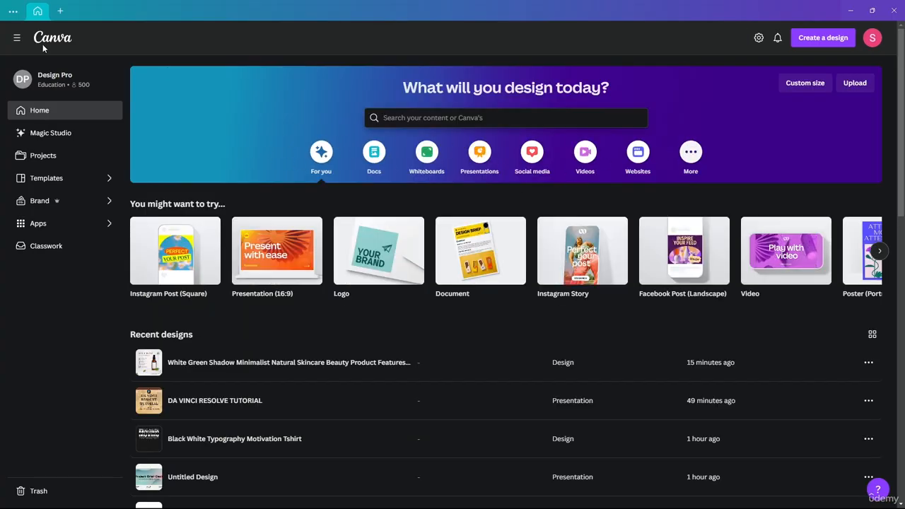
Create a new blank Logo design at 500 × 500 px by searching the design types for "logo"
{"action": "left_click", "coordinate": [60, 10]}
{"action": "type", "text": "present"}
{"action": "left_click", "coordinate": [88, 32]}
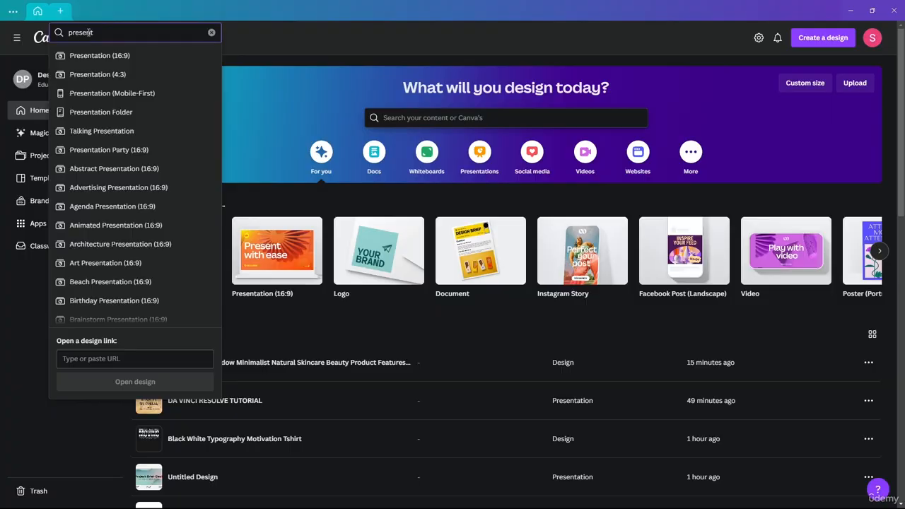
{"action": "type", "text": "io"}
{"action": "type", "text": "go"}
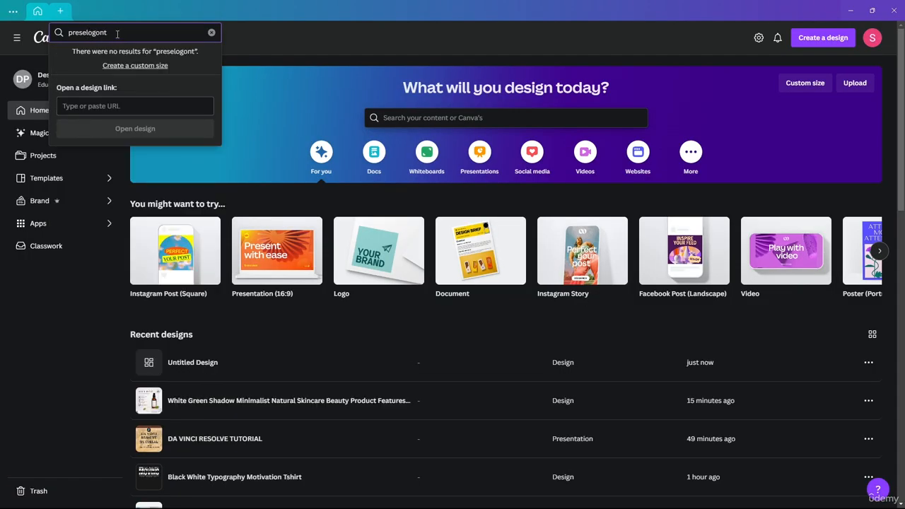
{"action": "left_click_drag", "start_coordinate": [109, 32], "coordinate": [47, 35]}
{"action": "type", "text": "al"}
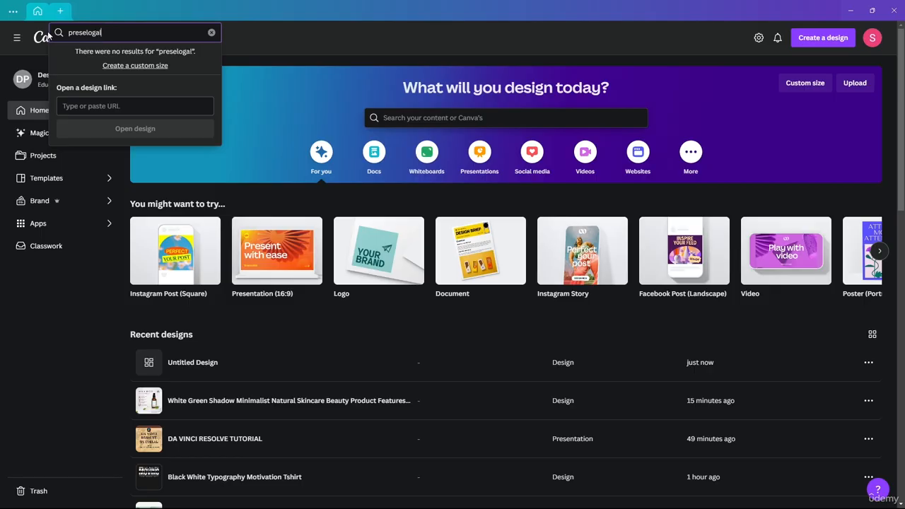
{"action": "key", "text": "ctrl+a"}
{"action": "type", "text": "logo"}
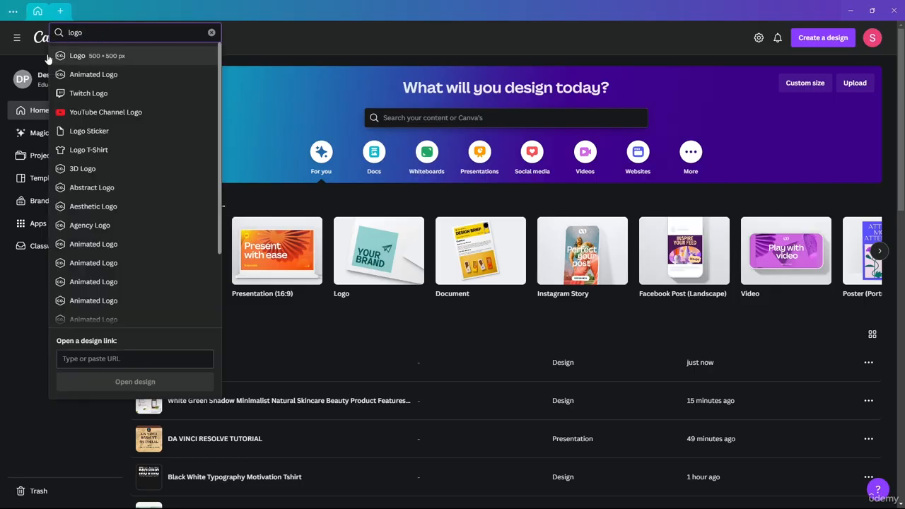
{"action": "left_click", "coordinate": [138, 55]}
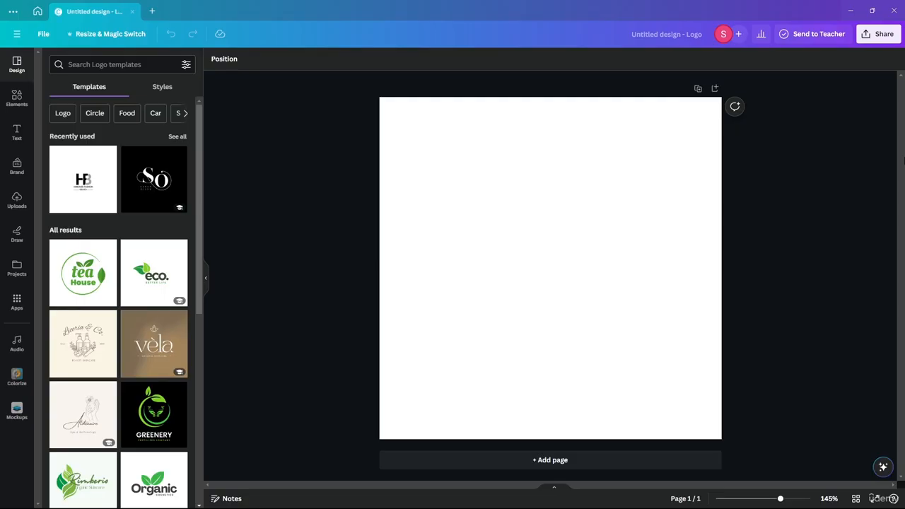
Browse the available logo templates for a suitable reference design
{"action": "scroll", "coordinate": [134, 174], "scroll_direction": "down", "scroll_amount": 5}
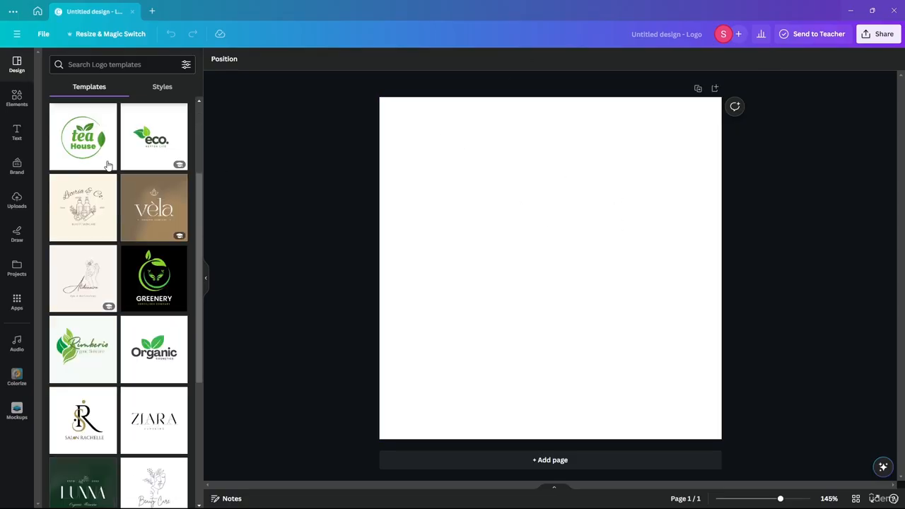
{"action": "scroll", "coordinate": [108, 163], "scroll_direction": "down", "scroll_amount": 5}
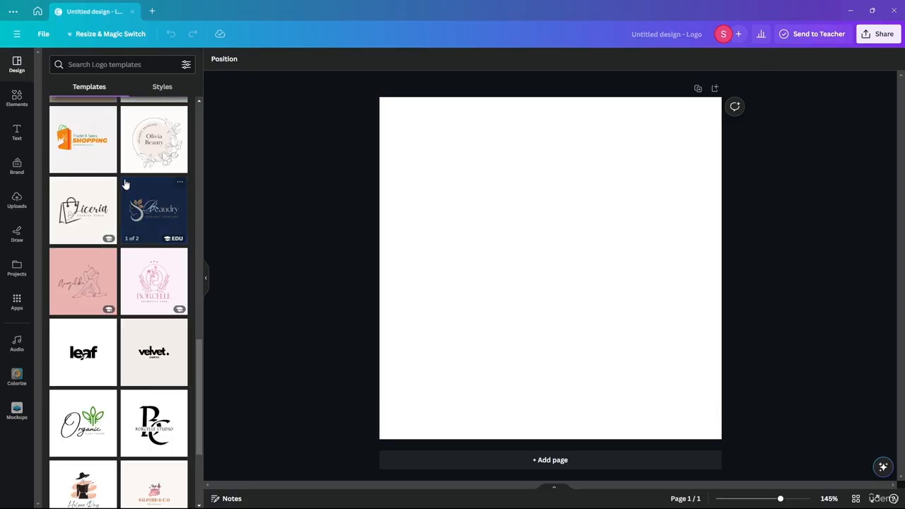
{"action": "scroll", "coordinate": [125, 184], "scroll_direction": "down", "scroll_amount": 12}
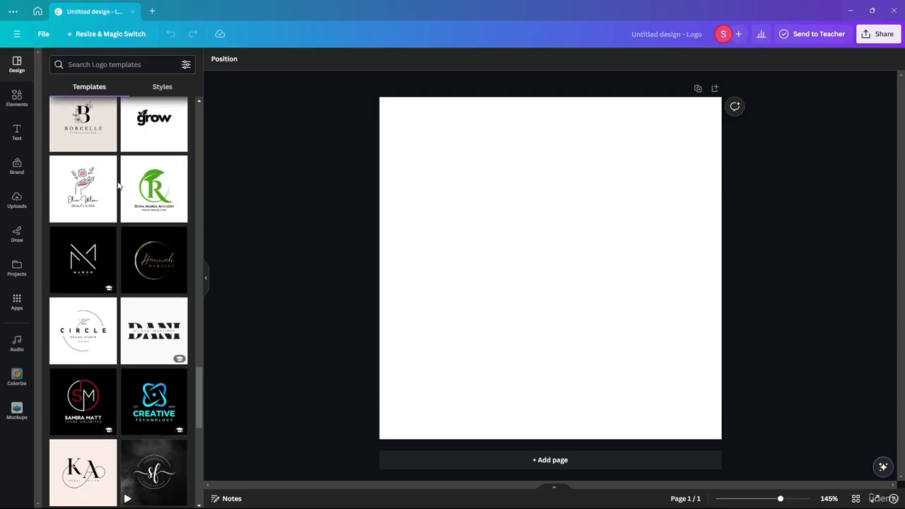
{"action": "scroll", "coordinate": [145, 233], "scroll_direction": "down", "scroll_amount": 2}
{"action": "scroll", "coordinate": [151, 264], "scroll_direction": "down", "scroll_amount": 6}
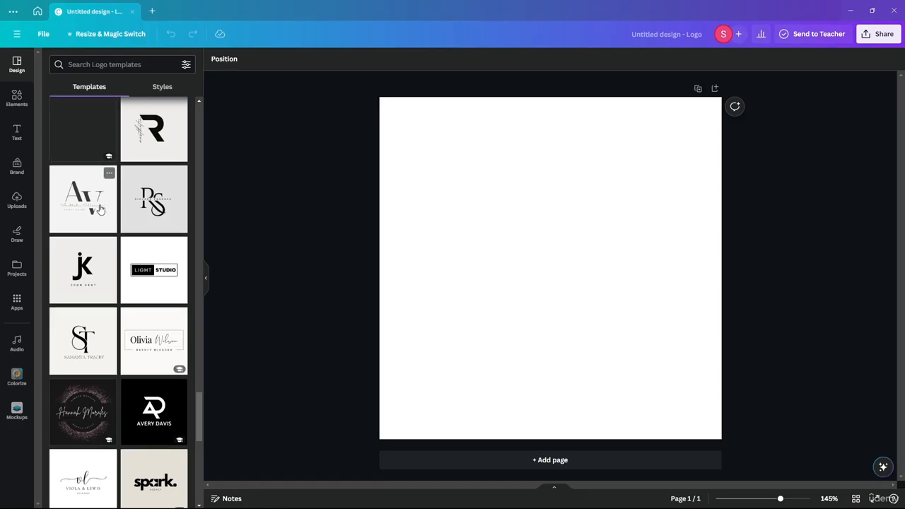
{"action": "scroll", "coordinate": [134, 335], "scroll_direction": "down", "scroll_amount": 2}
{"action": "scroll", "coordinate": [147, 256], "scroll_direction": "down", "scroll_amount": 4}
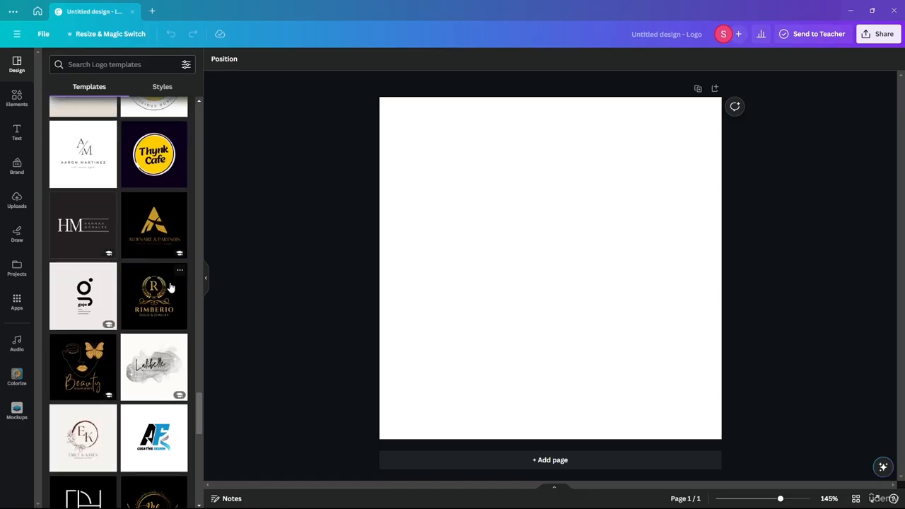
{"action": "scroll", "coordinate": [145, 293], "scroll_direction": "down", "scroll_amount": 5}
{"action": "scroll", "coordinate": [143, 293], "scroll_direction": "up", "scroll_amount": 15}
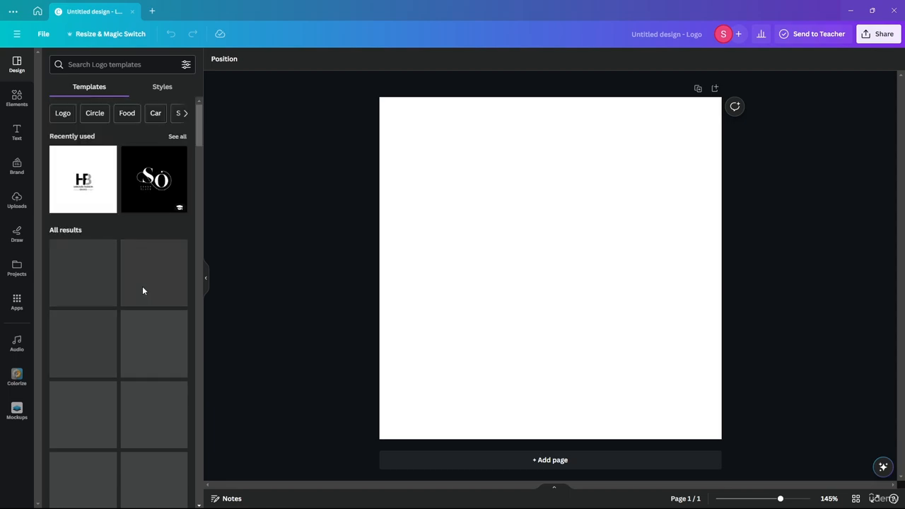
Apply the recently used black minimalist Hanover Fashion Brand template and add a blank second page
{"action": "left_click", "coordinate": [94, 184]}
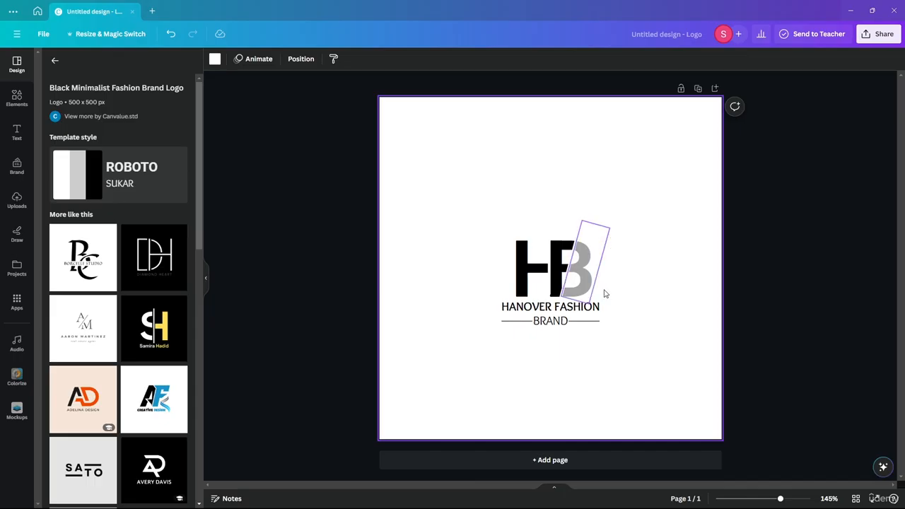
{"action": "left_click", "coordinate": [816, 201]}
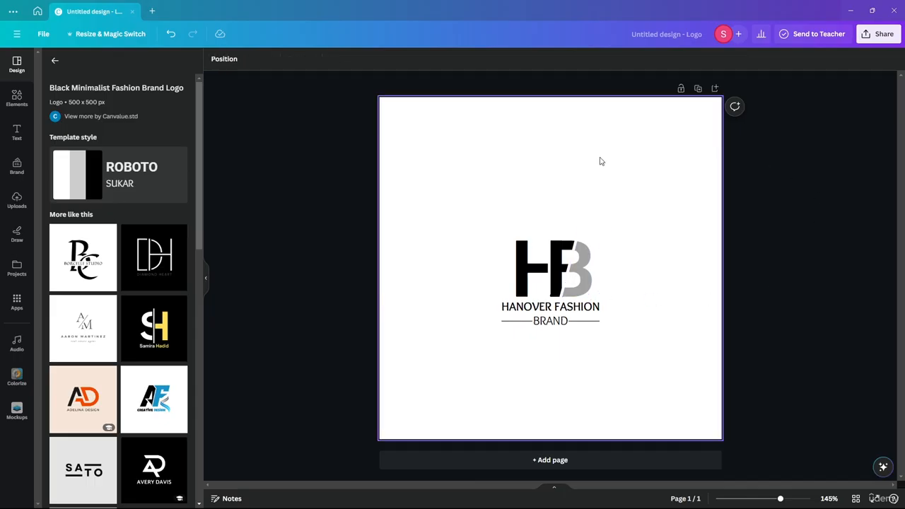
{"action": "left_click", "coordinate": [554, 487]}
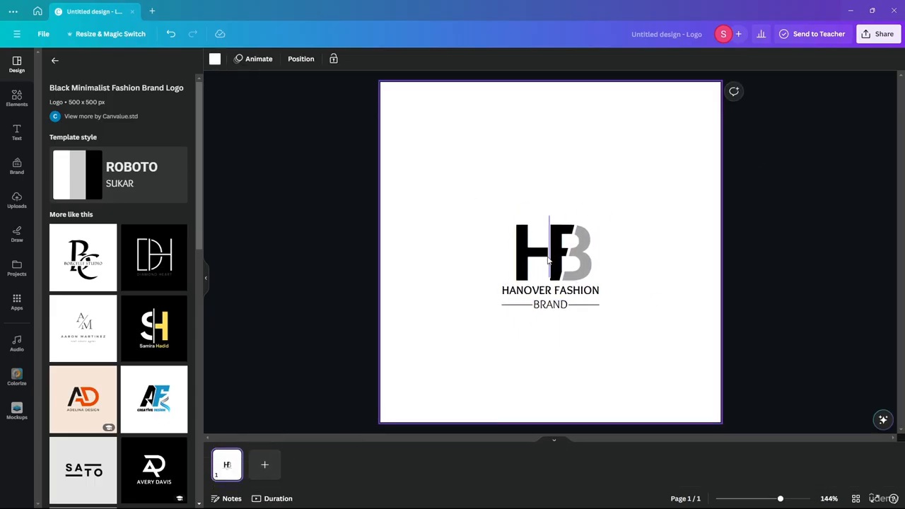
{"action": "left_click", "coordinate": [267, 467]}
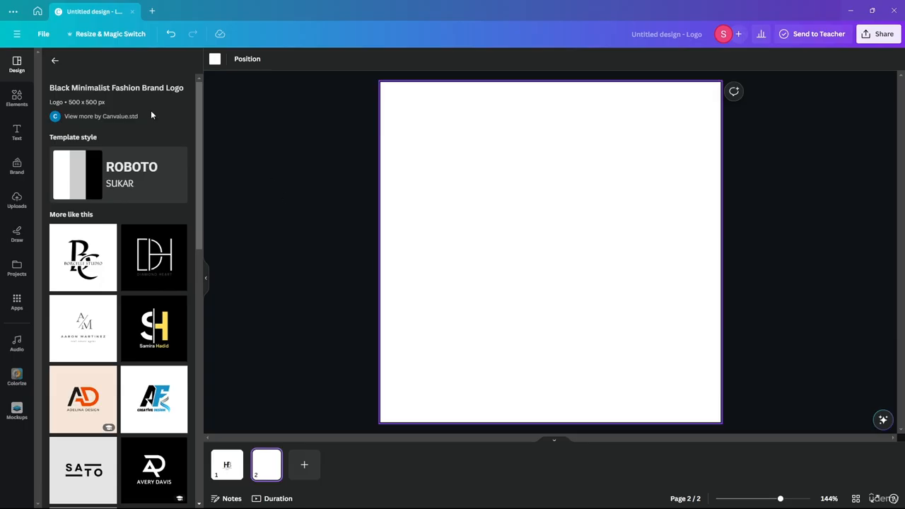
Add a heading reading "H" to the blank second page
{"action": "left_click", "coordinate": [13, 133]}
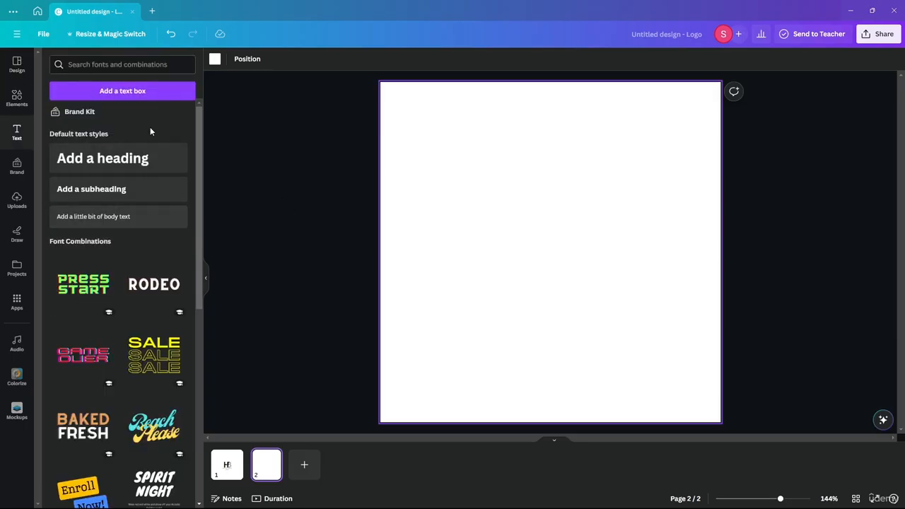
{"action": "left_click", "coordinate": [124, 164]}
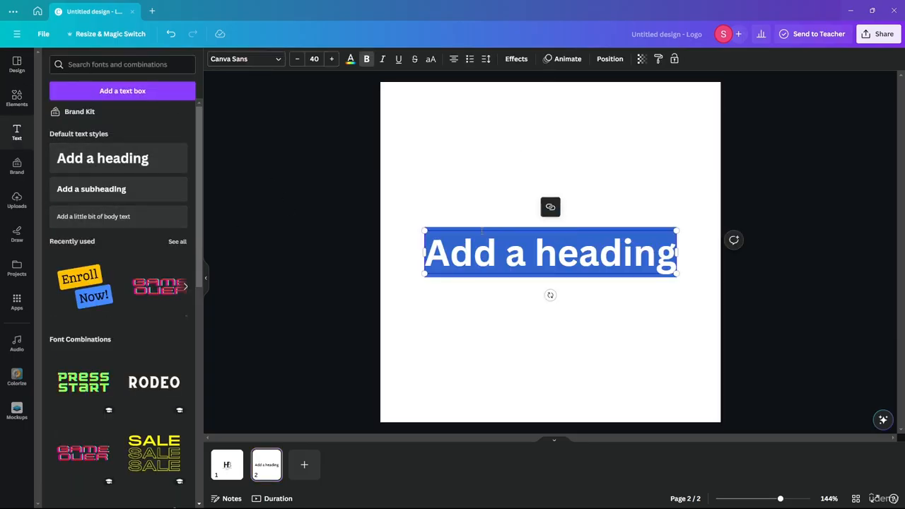
{"action": "type", "text": "H"}
{"action": "left_click", "coordinate": [494, 287]}
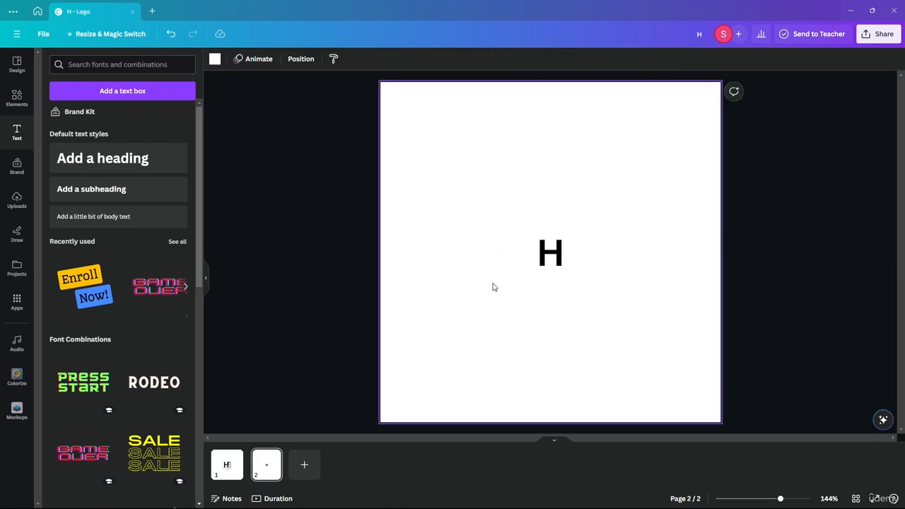
Duplicate the H twice in a row beside it and change the copies to "F" and "B"
{"action": "left_click_drag", "start_coordinate": [546, 266], "coordinate": [635, 260]}
{"action": "double_click", "coordinate": [594, 257]}
{"action": "type", "text": "F"}
{"action": "left_click", "coordinate": [521, 307]}
{"action": "double_click", "coordinate": [635, 256]}
{"action": "type", "text": "B"}
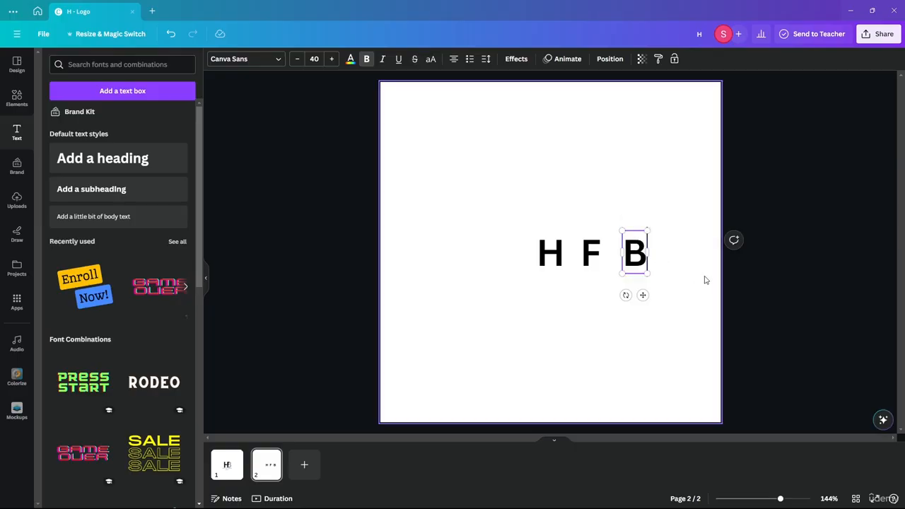
{"action": "left_click", "coordinate": [790, 270]}
Check the font of the template's H on page 1 and search the fonts for "rober" for the page 2 letters
{"action": "left_click", "coordinate": [227, 462]}
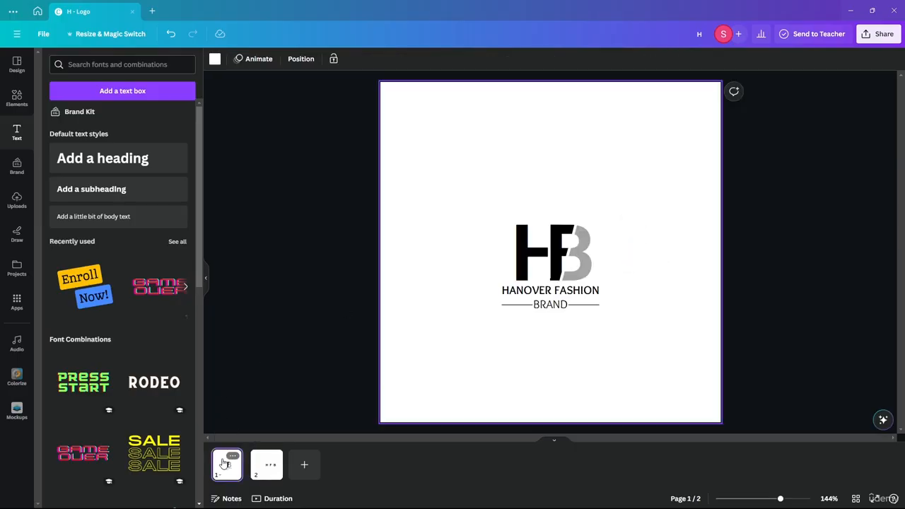
{"action": "left_click", "coordinate": [527, 244]}
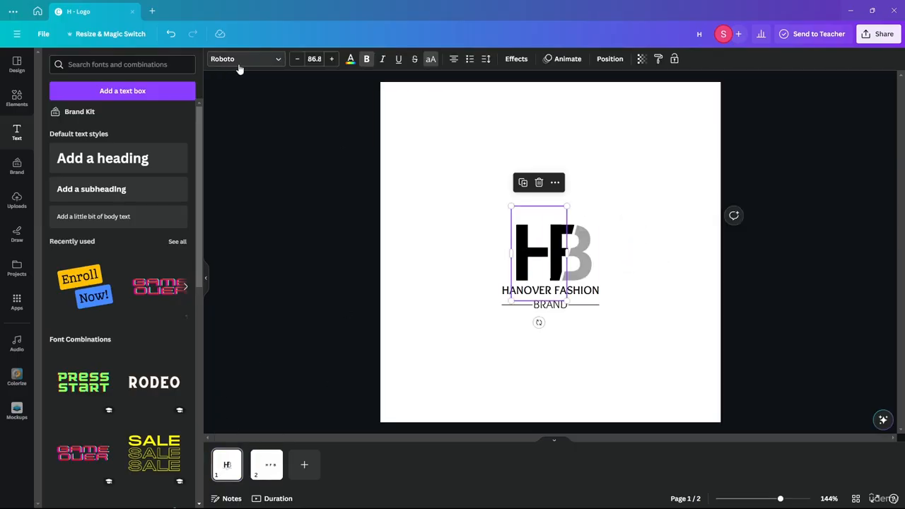
{"action": "left_click", "coordinate": [267, 465]}
{"action": "left_click_drag", "start_coordinate": [498, 332], "coordinate": [695, 197]}
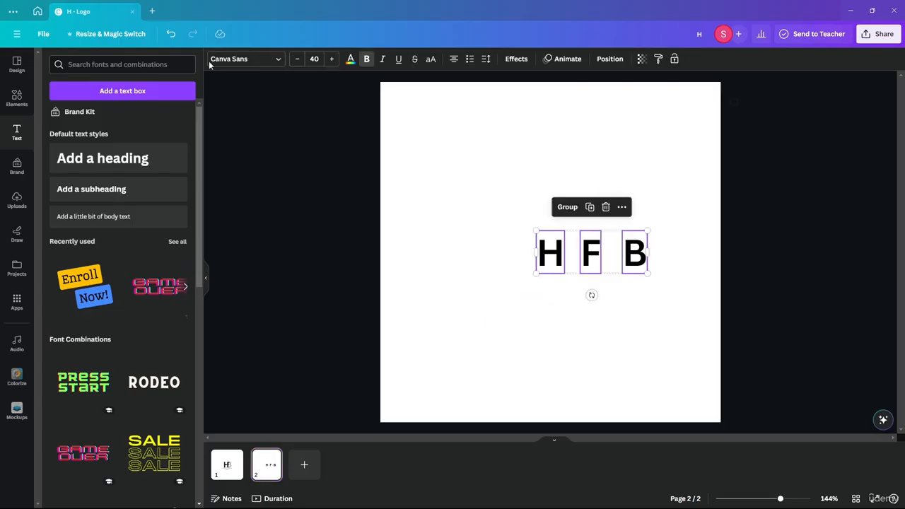
{"action": "left_click", "coordinate": [231, 59]}
{"action": "left_click", "coordinate": [122, 86]}
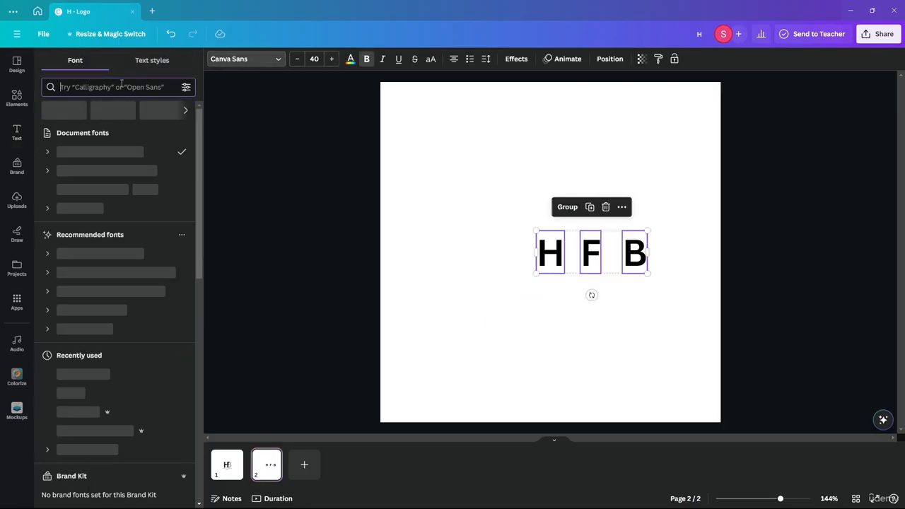
{"action": "type", "text": "rober"}
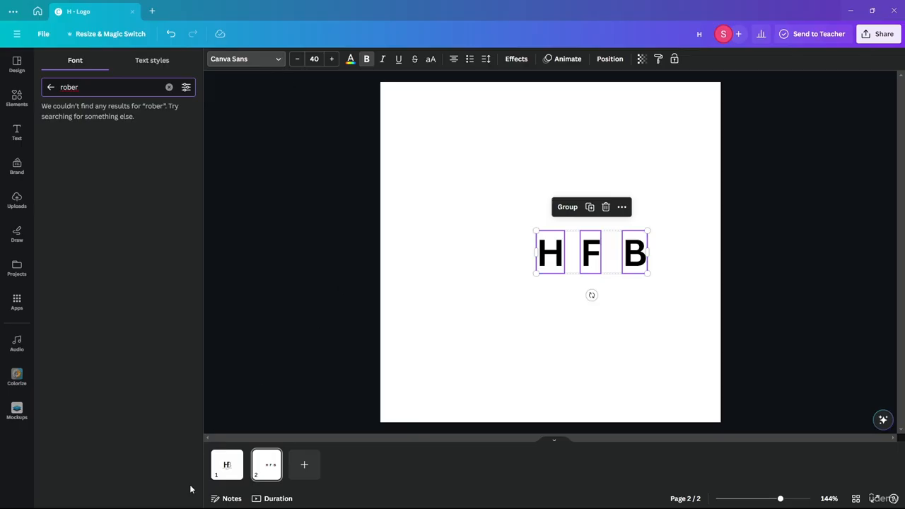
Recheck the font of the template's H on page 1 and set the H, F and B on page 2 to Roboto
{"action": "left_click", "coordinate": [226, 466]}
{"action": "left_click", "coordinate": [527, 254]}
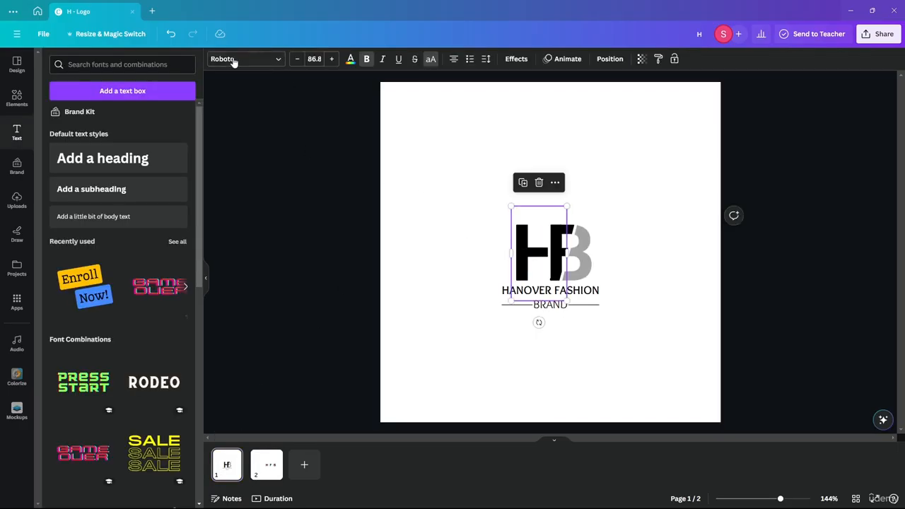
{"action": "left_click", "coordinate": [259, 465]}
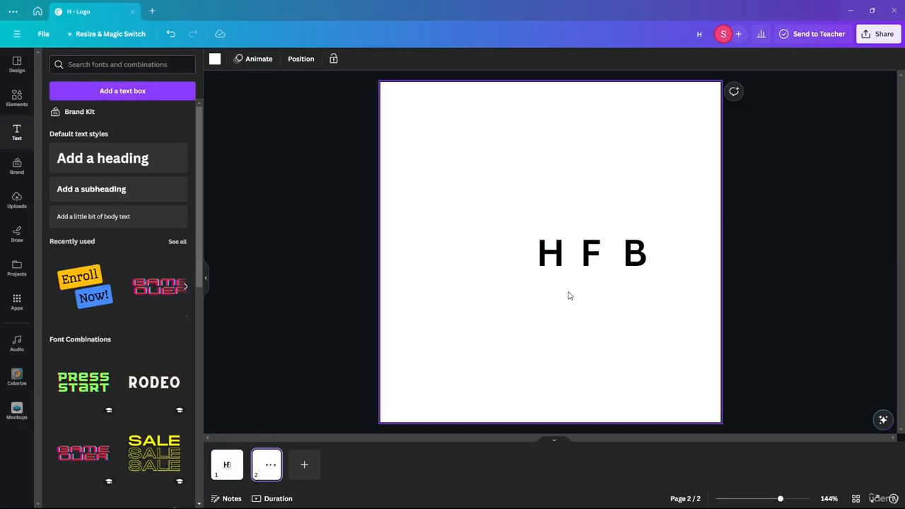
{"action": "left_click_drag", "start_coordinate": [530, 311], "coordinate": [687, 192]}
{"action": "left_click", "coordinate": [233, 60]}
{"action": "type", "text": "rober"}
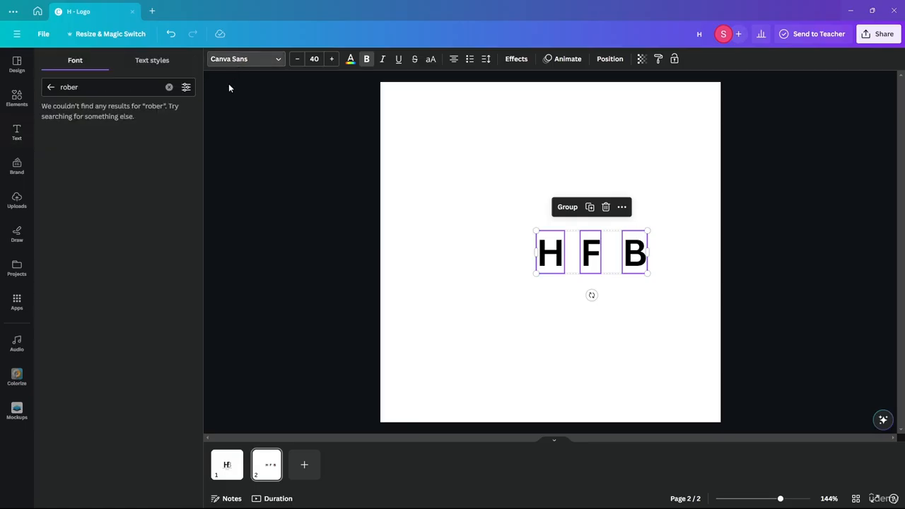
{"action": "key", "text": "BackSpace"}
{"action": "key", "text": "BackSpace"}
{"action": "type", "text": "o"}
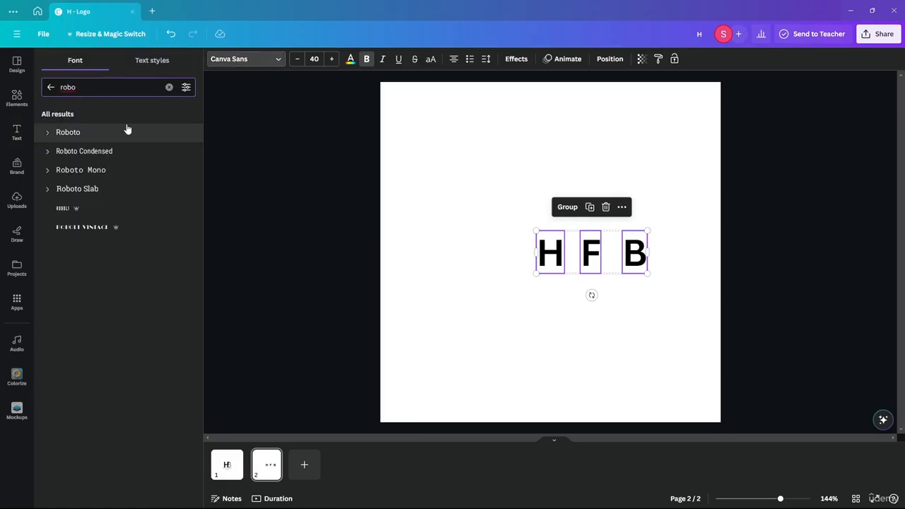
{"action": "left_click", "coordinate": [83, 132]}
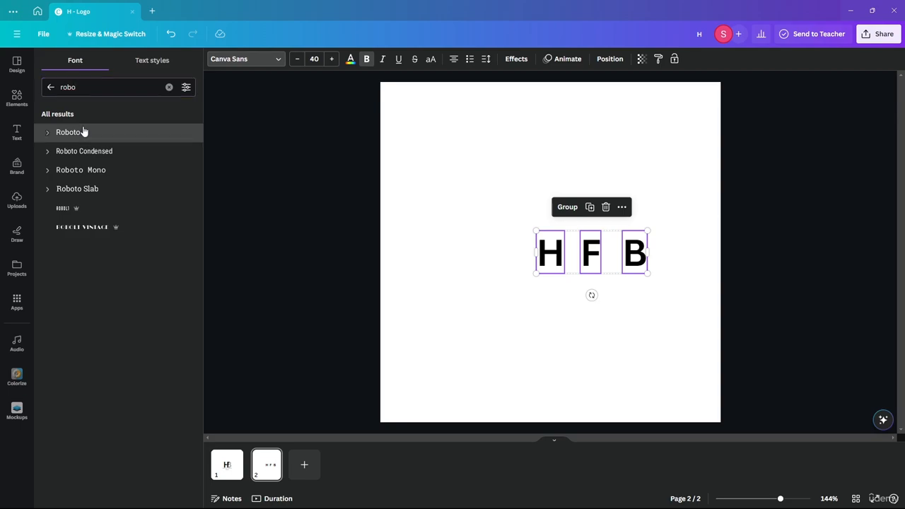
{"action": "left_click", "coordinate": [298, 160]}
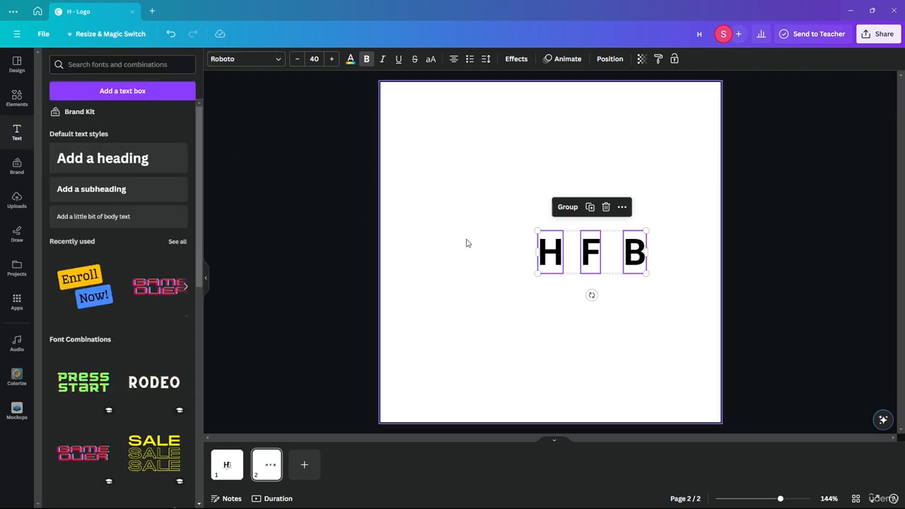
Overlap the bold H, F and B into one monogram, with the F's stem on the H's second stem and the B over the F's arms
{"action": "left_click_drag", "start_coordinate": [446, 315], "coordinate": [641, 201]}
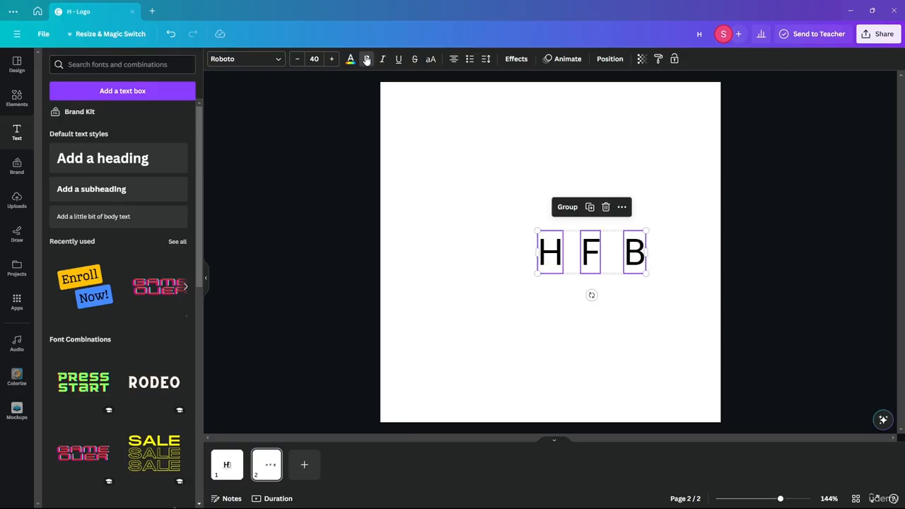
{"action": "left_click", "coordinate": [444, 266]}
{"action": "left_click_drag", "start_coordinate": [549, 262], "coordinate": [512, 259]}
{"action": "scroll", "coordinate": [595, 287], "scroll_direction": "up", "scroll_amount": 3}
{"action": "scroll", "coordinate": [592, 281], "scroll_direction": "up", "scroll_amount": 1}
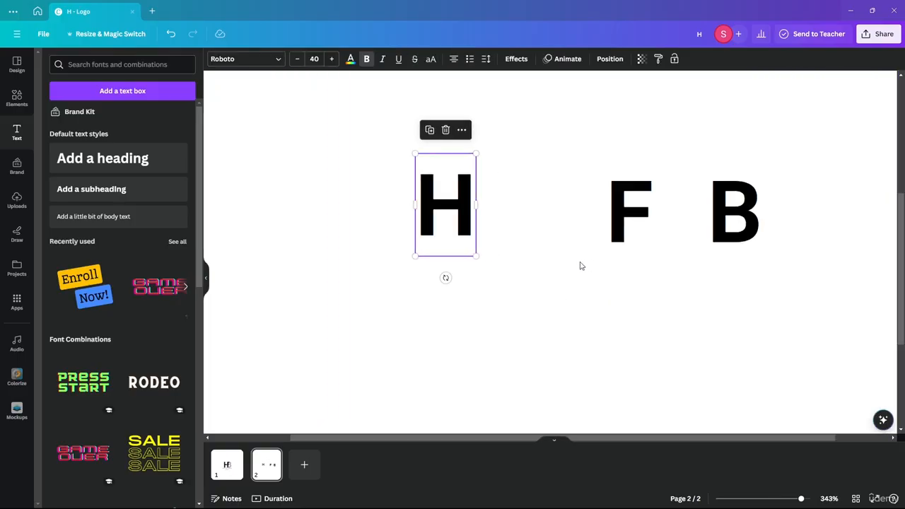
{"action": "left_click_drag", "start_coordinate": [637, 205], "coordinate": [471, 217]}
{"action": "scroll", "coordinate": [488, 201], "scroll_direction": "up", "scroll_amount": 2}
{"action": "left_click_drag", "start_coordinate": [825, 227], "coordinate": [493, 216]}
Group the three overlapping letters and centre the group on the page
{"action": "left_click_drag", "start_coordinate": [357, 312], "coordinate": [545, 237]}
{"action": "scroll", "coordinate": [546, 237], "scroll_direction": "down", "scroll_amount": 5}
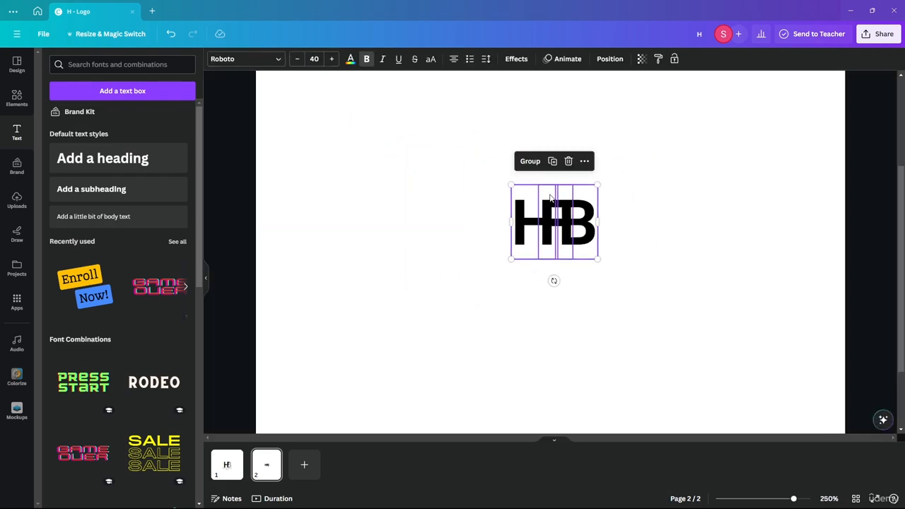
{"action": "key", "text": "ctrl+g"}
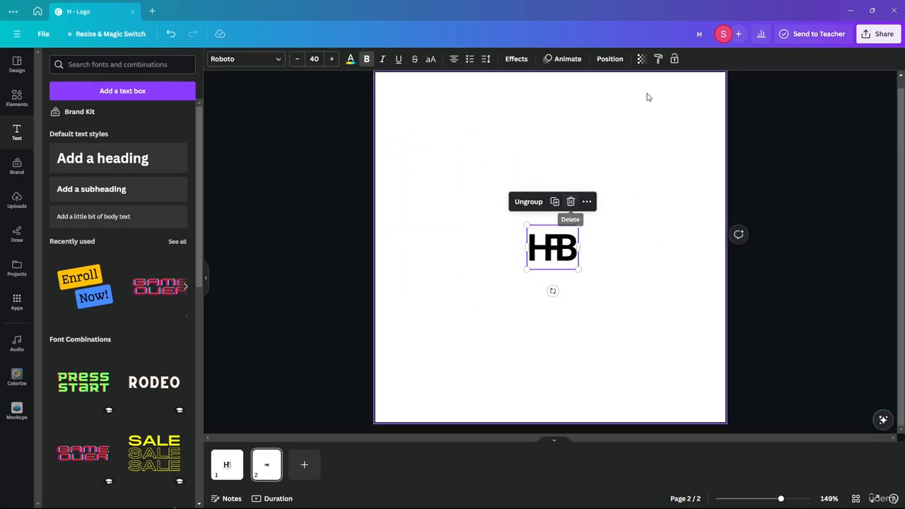
{"action": "left_click", "coordinate": [609, 59]}
{"action": "left_click", "coordinate": [147, 161]}
{"action": "left_click", "coordinate": [489, 247]}
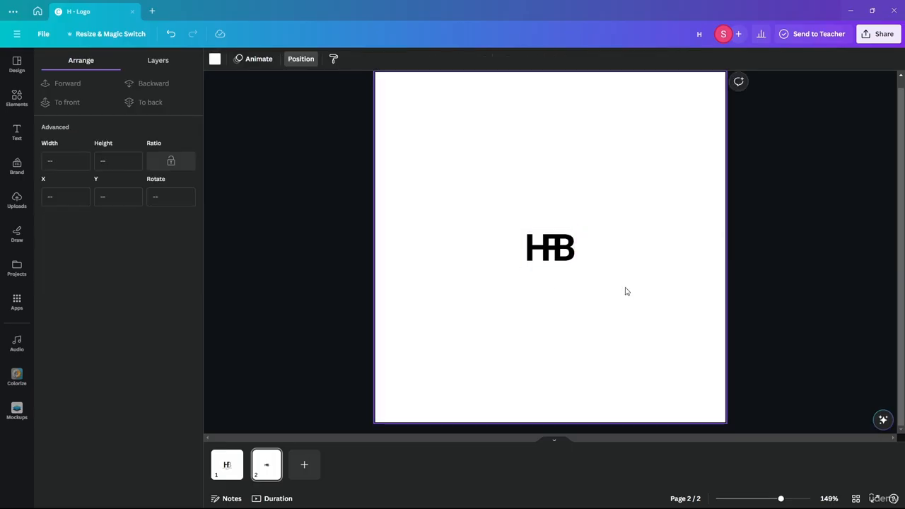
Compare the page 2 monogram closely with the template's letter spacing and slanted cut on page 1
{"action": "scroll", "coordinate": [611, 310], "scroll_direction": "up", "scroll_amount": 4}
{"action": "scroll", "coordinate": [566, 236], "scroll_direction": "up", "scroll_amount": 3}
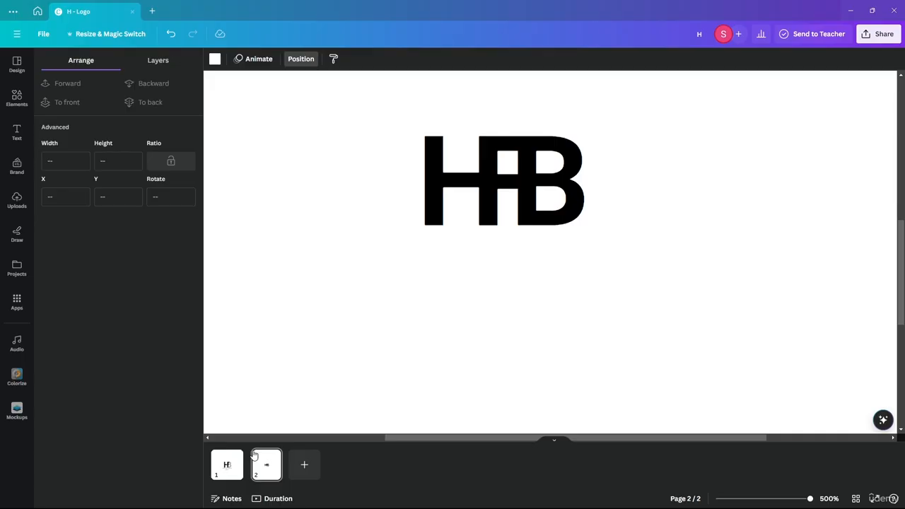
{"action": "left_click", "coordinate": [227, 464]}
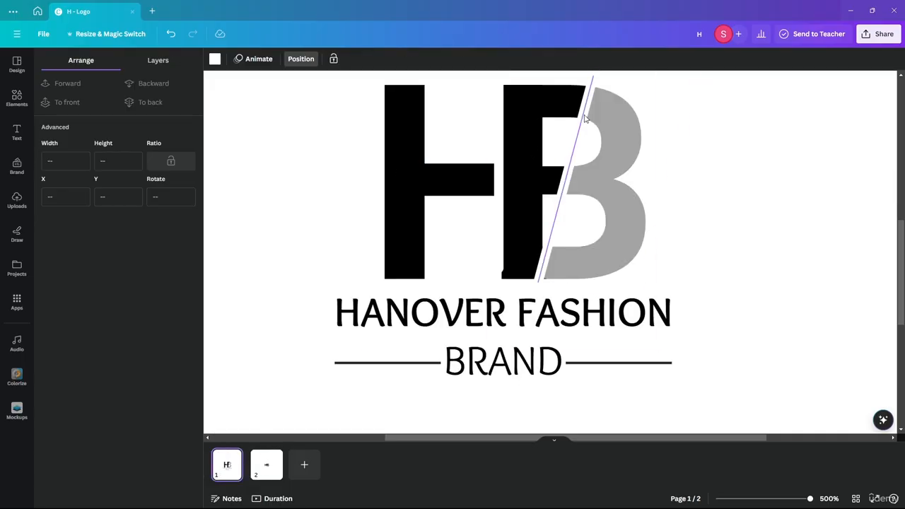
{"action": "left_click", "coordinate": [267, 467]}
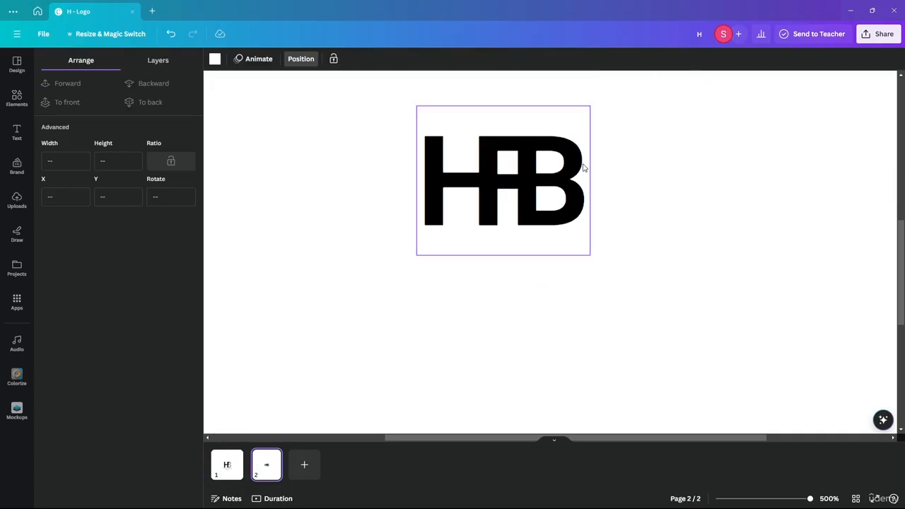
{"action": "left_click", "coordinate": [227, 465]}
{"action": "left_click", "coordinate": [277, 467]}
Ungroup the letters, move the B slightly closer to the F, and regroup all three
{"action": "left_click", "coordinate": [555, 218]}
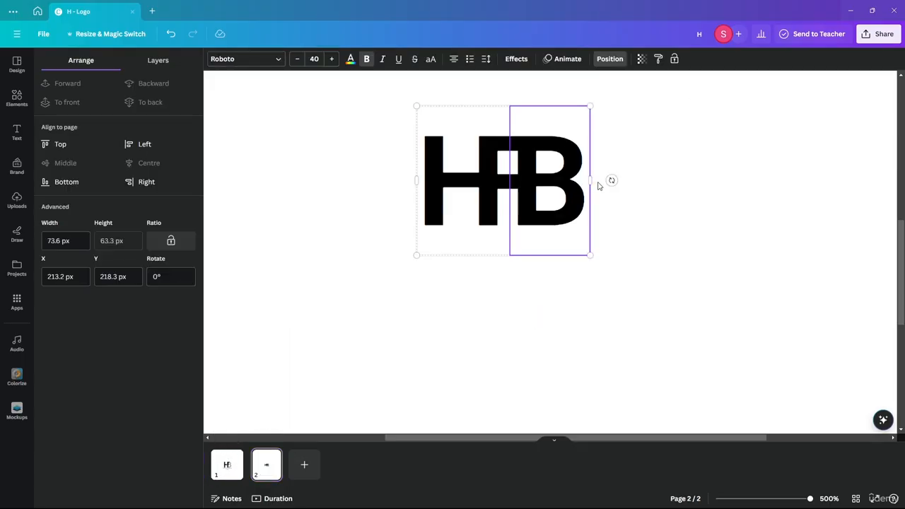
{"action": "key", "text": "ctrl+shift+g"}
{"action": "left_click", "coordinate": [692, 162]}
{"action": "left_click_drag", "start_coordinate": [563, 196], "coordinate": [560, 196]}
{"action": "left_click_drag", "start_coordinate": [673, 162], "coordinate": [273, 239]}
{"action": "key", "text": "ctrl+g"}
{"action": "left_click", "coordinate": [679, 170]}
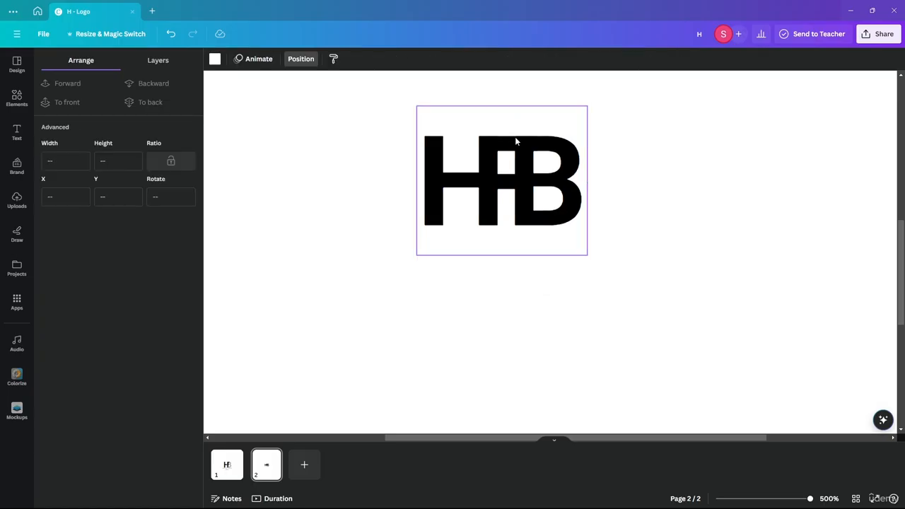
Add a straight line from the elements to page 2 and colour it white
{"action": "left_click", "coordinate": [10, 99]}
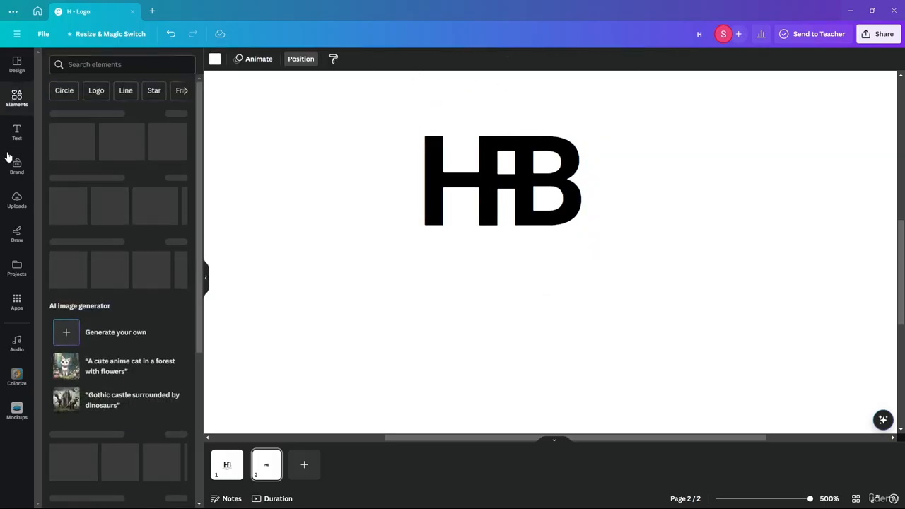
{"action": "left_click_drag", "start_coordinate": [151, 258], "coordinate": [478, 293]}
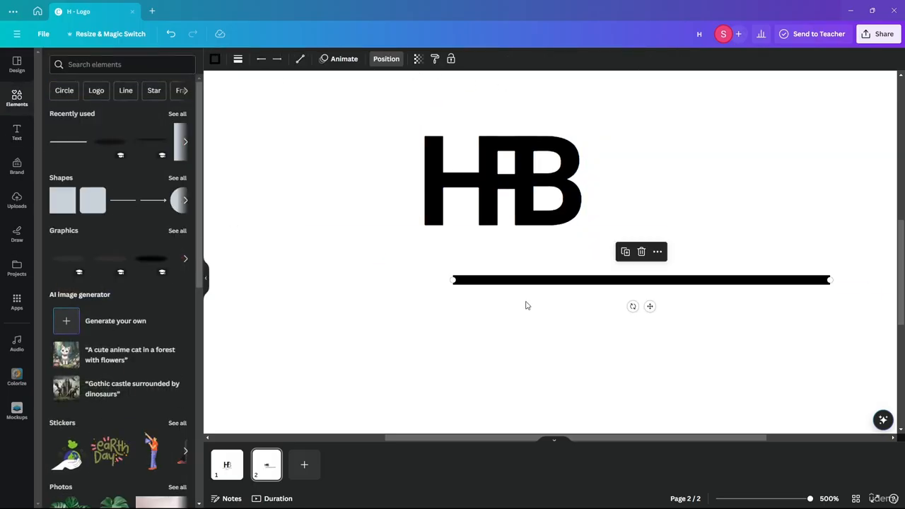
{"action": "left_click", "coordinate": [215, 59]}
{"action": "left_click", "coordinate": [102, 116]}
{"action": "left_click", "coordinate": [335, 228]}
Stand the white line upright over the shared stem of the H and F, spanning the full letter height
{"action": "left_click_drag", "start_coordinate": [601, 281], "coordinate": [626, 216]}
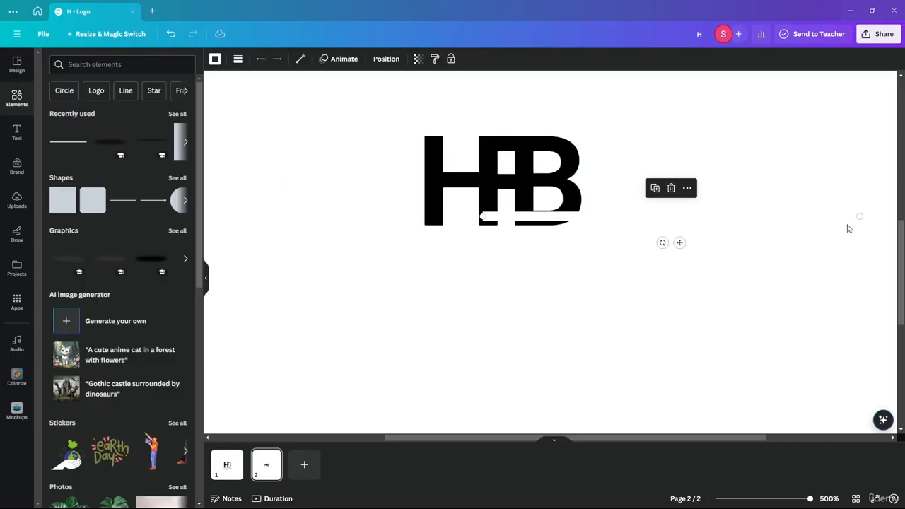
{"action": "left_click_drag", "start_coordinate": [860, 217], "coordinate": [483, 135]}
{"action": "left_click_drag", "start_coordinate": [481, 218], "coordinate": [483, 225]}
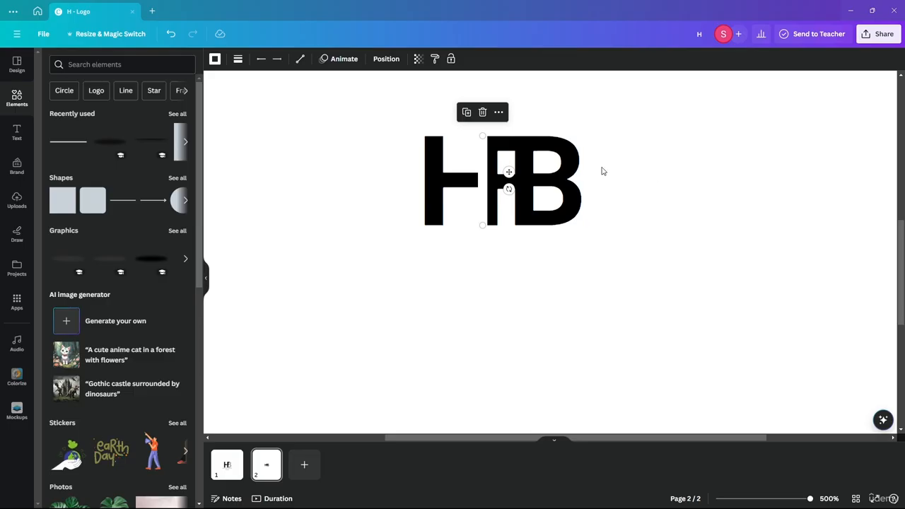
Set the white line's weight to 2 and align it with the stem's outer edge to separate the H from the F
{"action": "left_click", "coordinate": [214, 60]}
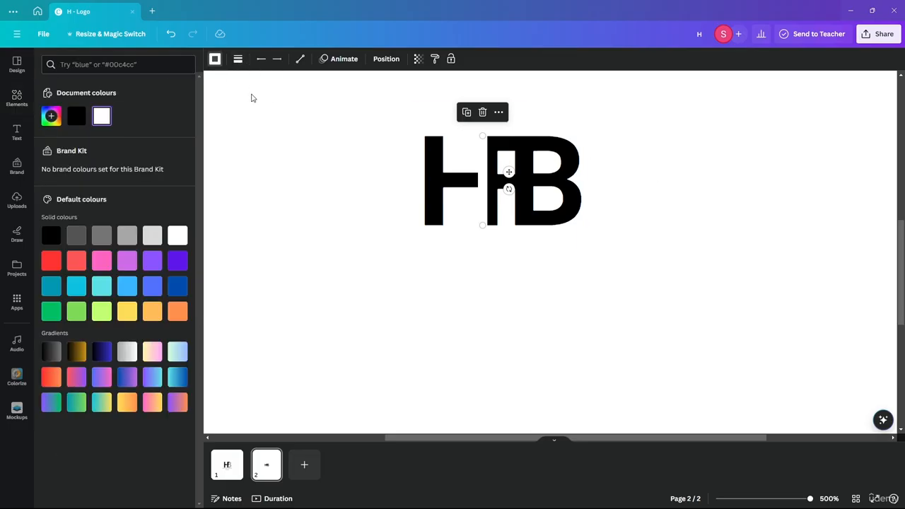
{"action": "left_click", "coordinate": [238, 61]}
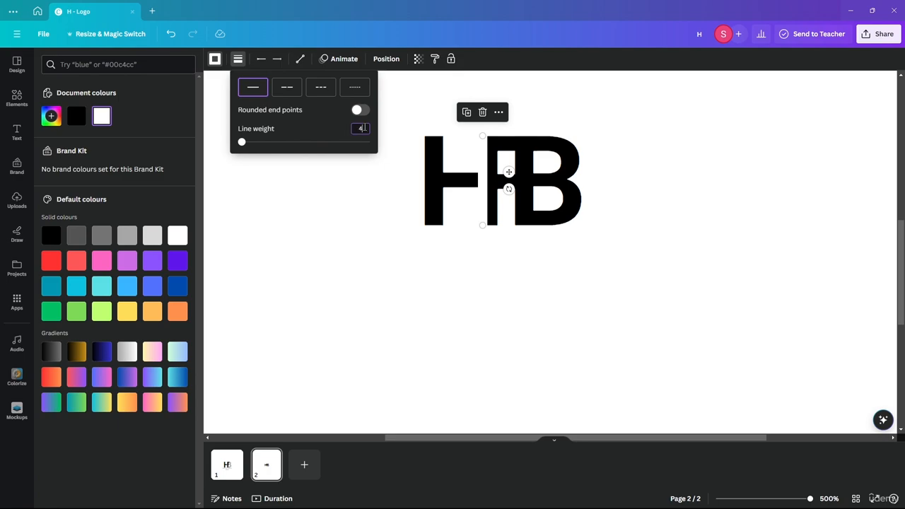
{"action": "key", "text": "Return"}
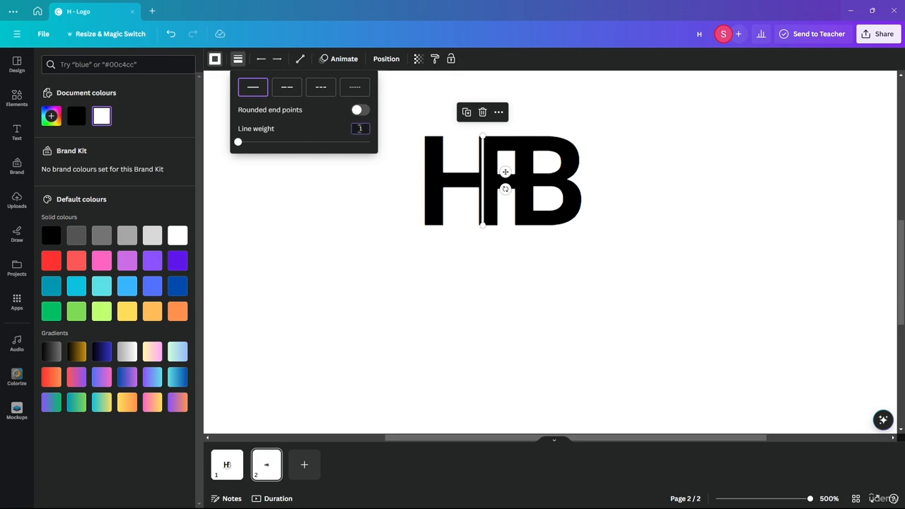
{"action": "key", "text": "Return"}
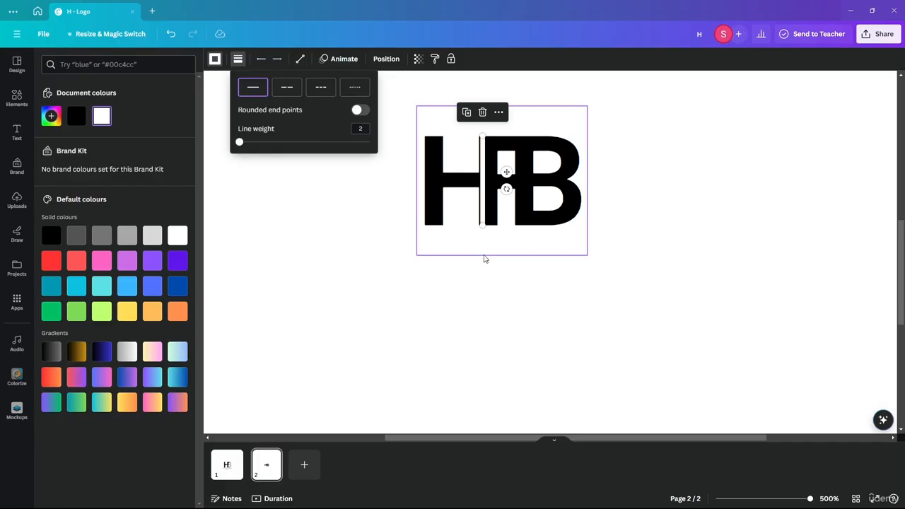
{"action": "left_click", "coordinate": [485, 255]}
{"action": "left_click", "coordinate": [676, 221]}
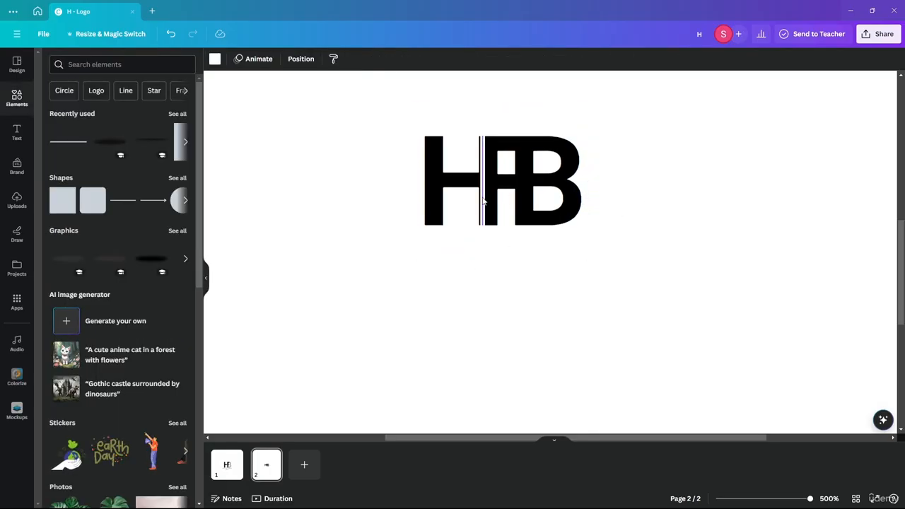
{"action": "left_click_drag", "start_coordinate": [486, 206], "coordinate": [483, 205]}
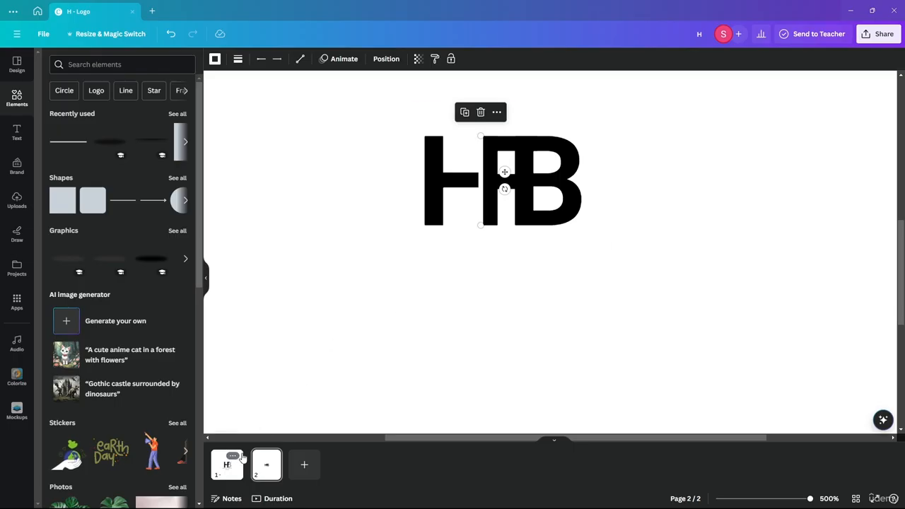
Duplicate the white line and slant the copy across the F's arms, following the slanted cut in the template on page 1
{"action": "left_click", "coordinate": [241, 461]}
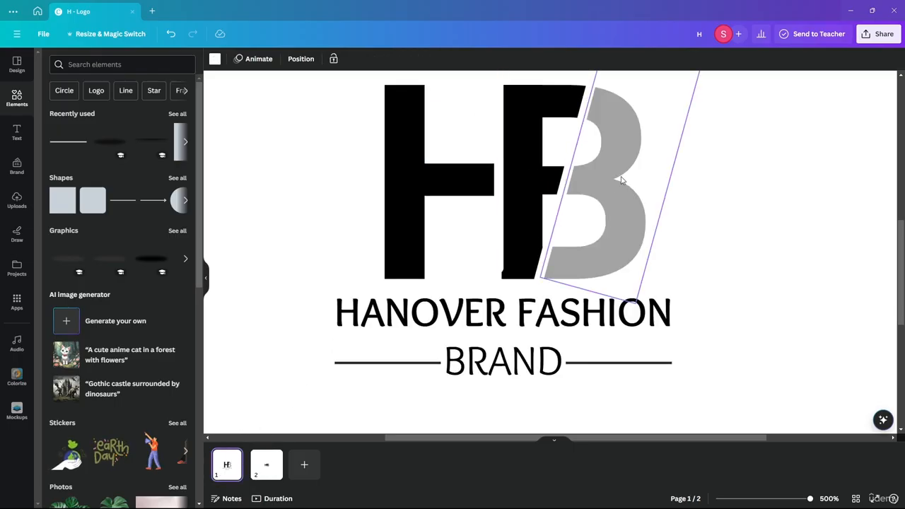
{"action": "left_click", "coordinate": [654, 210]}
{"action": "left_click", "coordinate": [272, 457]}
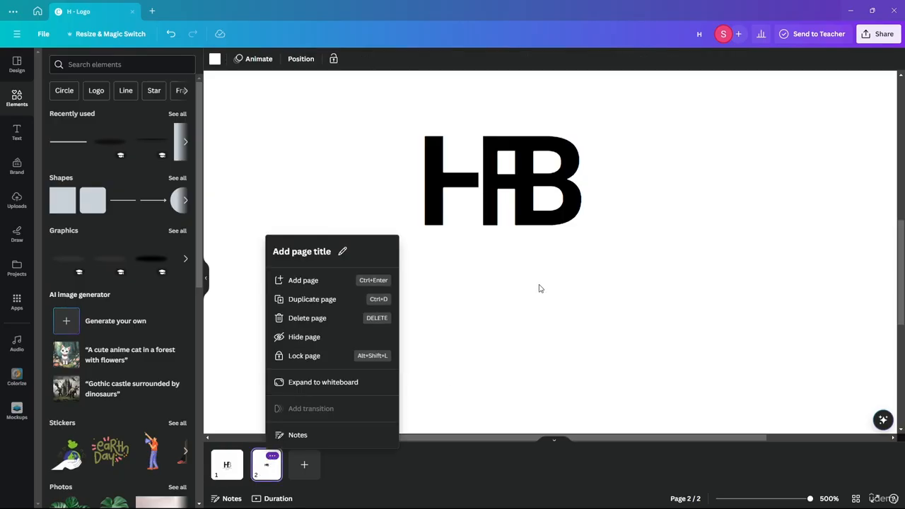
{"action": "left_click", "coordinate": [540, 287]}
{"action": "left_click", "coordinate": [485, 178]}
{"action": "mouse_move", "coordinate": [493, 177]}
{"action": "left_mouse_down"}
{"action": "mouse_move", "coordinate": [518, 175]}
{"action": "mouse_move", "coordinate": [501, 172]}
{"action": "left_mouse_up"}
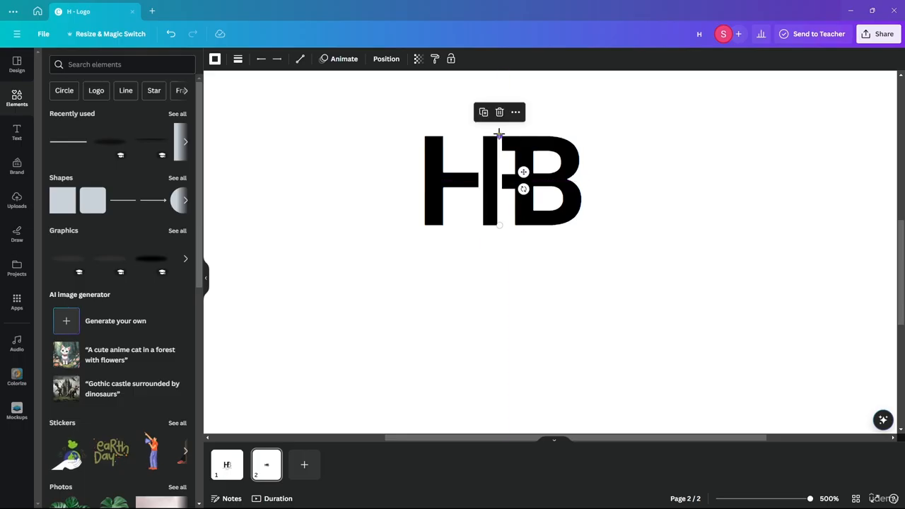
{"action": "left_click_drag", "start_coordinate": [500, 133], "coordinate": [524, 124]}
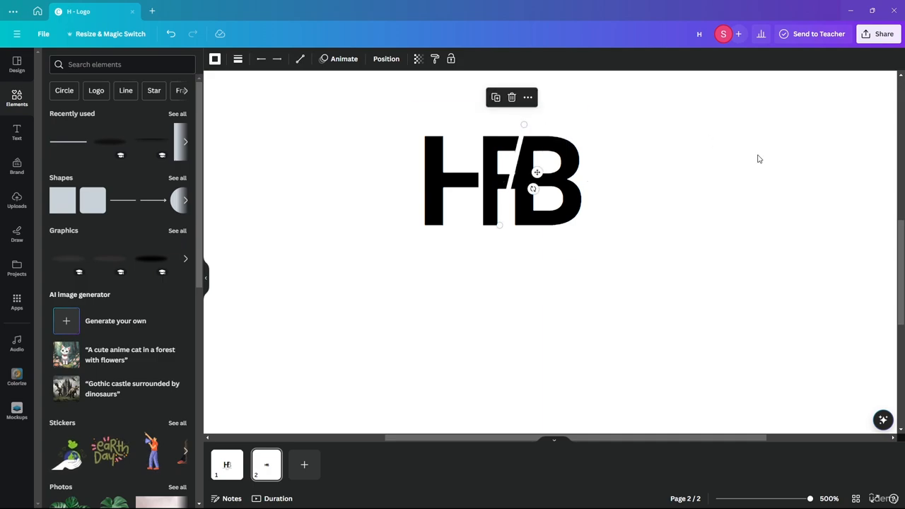
{"action": "left_click", "coordinate": [759, 160]}
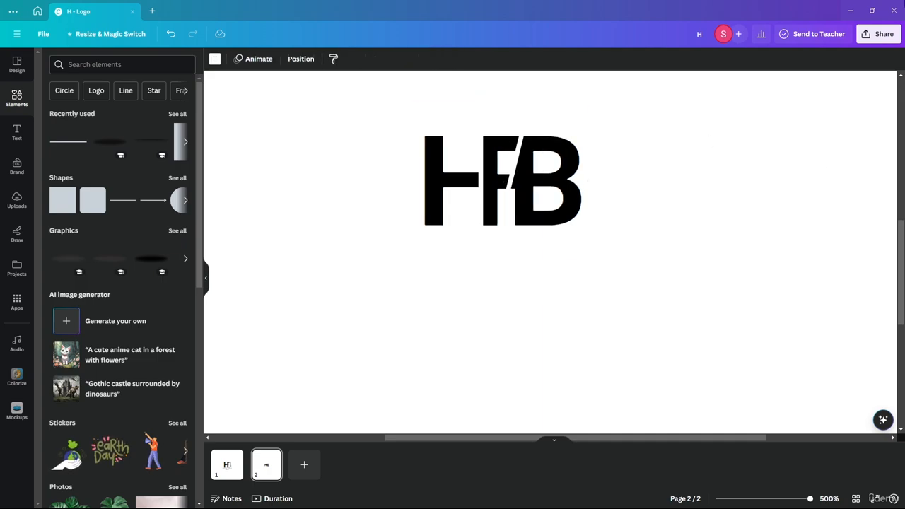
{"action": "left_click", "coordinate": [559, 180]}
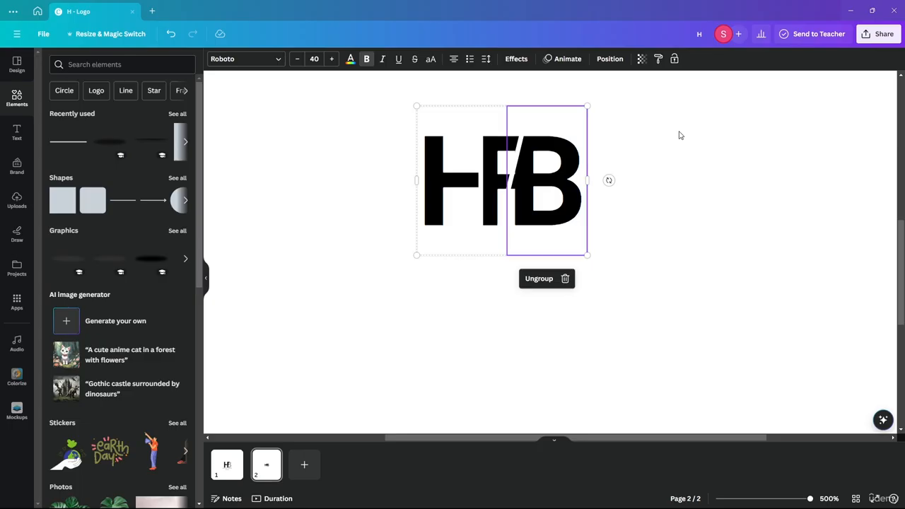
{"action": "double_click", "coordinate": [567, 210]}
{"action": "left_click", "coordinate": [592, 211]}
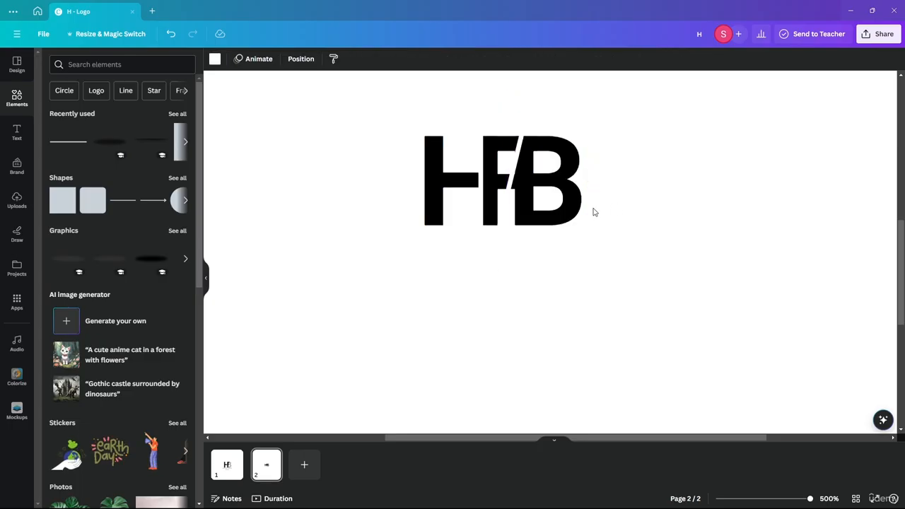
{"action": "left_click", "coordinate": [571, 208]}
{"action": "left_click", "coordinate": [734, 208]}
{"action": "left_click_drag", "start_coordinate": [568, 202], "coordinate": [565, 201]}
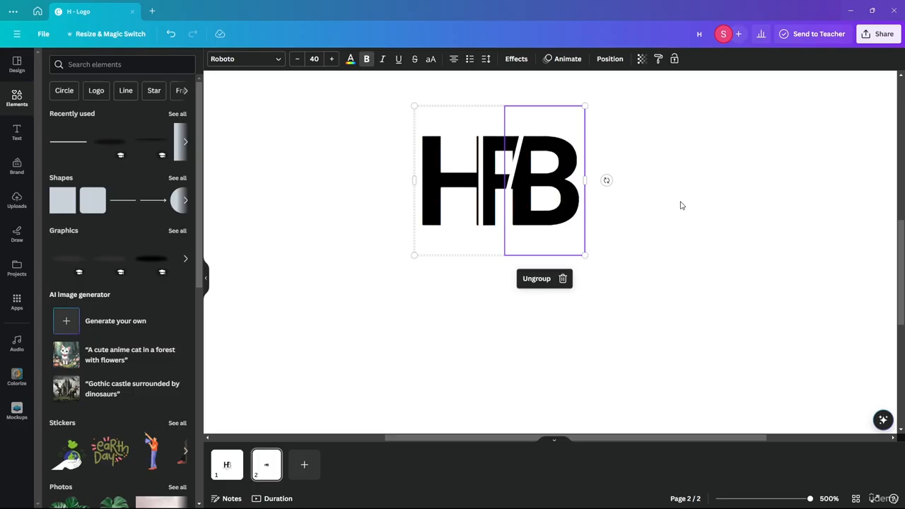
{"action": "left_click", "coordinate": [697, 205]}
{"action": "key", "text": "ctrl+z"}
Ungroup the letters and move the B over the F so that their stems overlap
{"action": "left_click", "coordinate": [574, 210]}
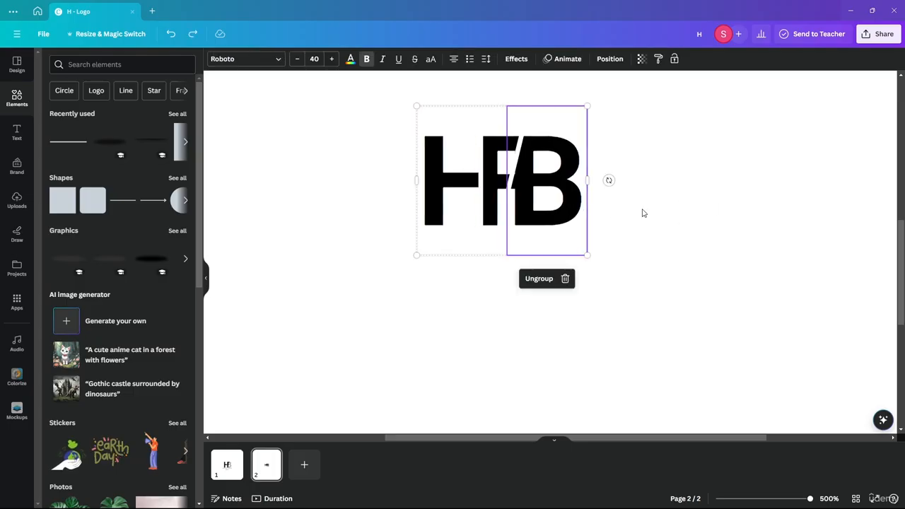
{"action": "key", "text": "ctrl+shift+g"}
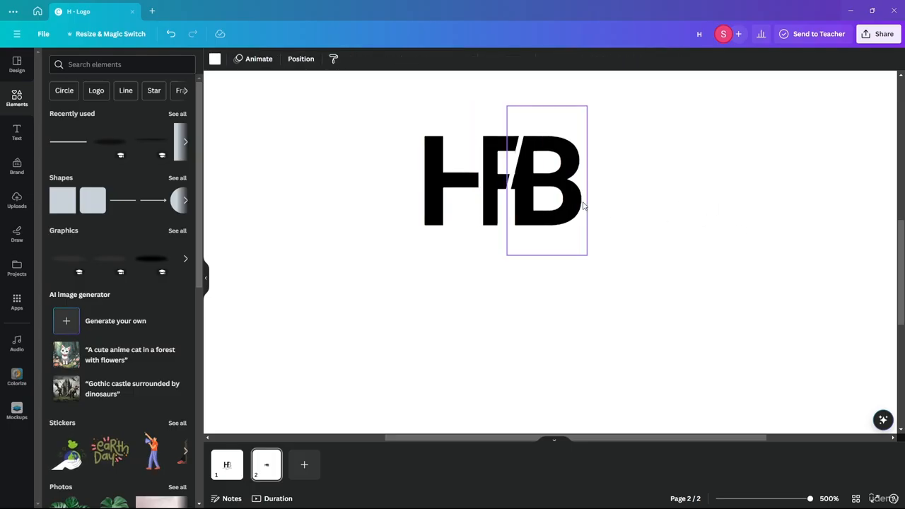
{"action": "left_click_drag", "start_coordinate": [582, 201], "coordinate": [549, 202]}
{"action": "mouse_move", "coordinate": [549, 201]}
{"action": "left_mouse_down"}
{"action": "mouse_move", "coordinate": [569, 201]}
{"action": "mouse_move", "coordinate": [548, 200]}
{"action": "left_mouse_up"}
Tilt the slanted white line further by moving its upper end outward over the B and its lower end towards the H
{"action": "scroll", "coordinate": [525, 125], "scroll_direction": "up", "scroll_amount": 3}
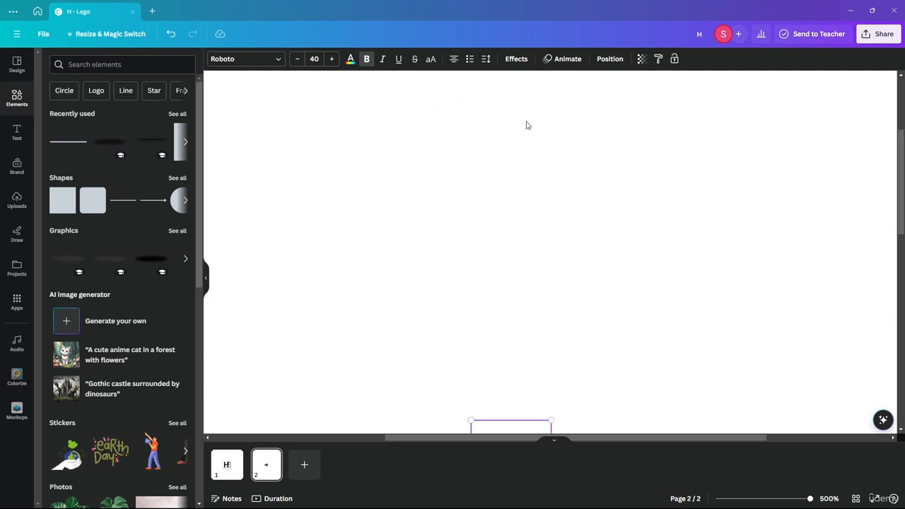
{"action": "scroll", "coordinate": [525, 125], "scroll_direction": "down", "scroll_amount": 1}
{"action": "scroll", "coordinate": [550, 214], "scroll_direction": "down", "scroll_amount": 3}
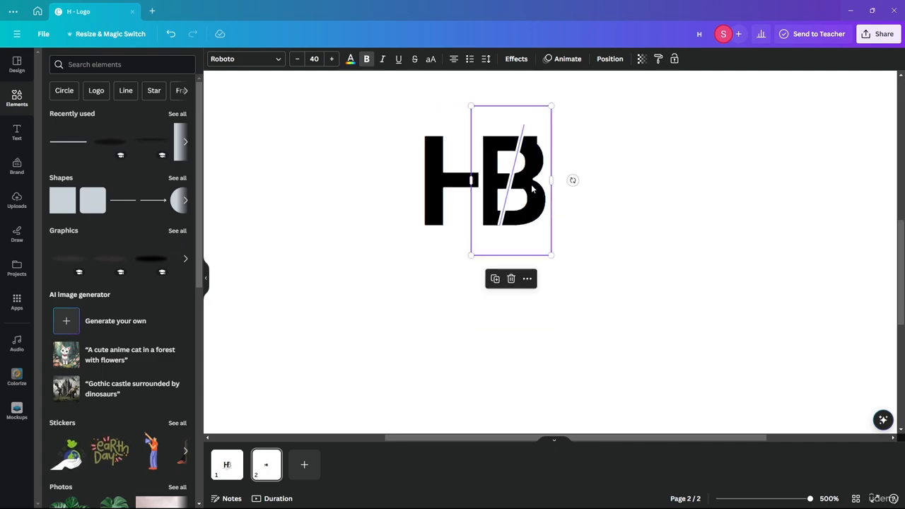
{"action": "left_click", "coordinate": [526, 129]}
{"action": "left_click_drag", "start_coordinate": [525, 126], "coordinate": [538, 126]}
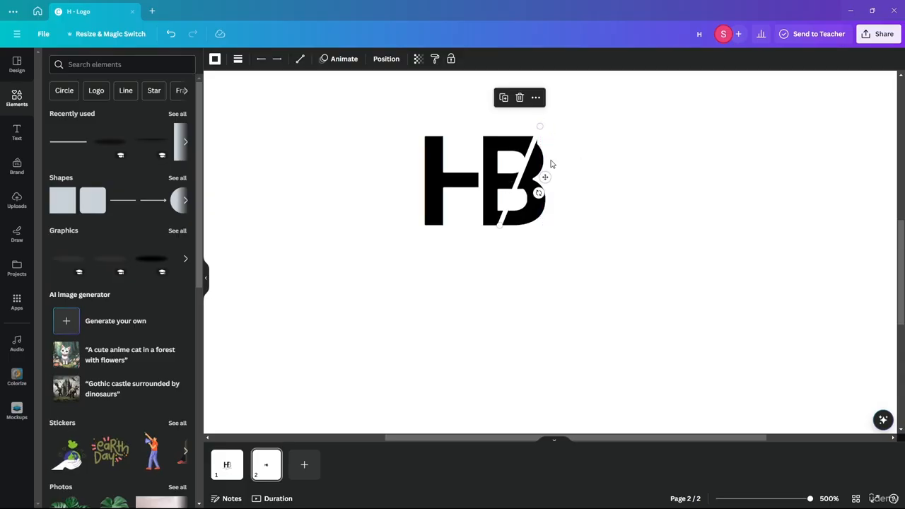
{"action": "scroll", "coordinate": [550, 188], "scroll_direction": "up", "scroll_amount": 2}
{"action": "scroll", "coordinate": [520, 290], "scroll_direction": "down", "scroll_amount": 2}
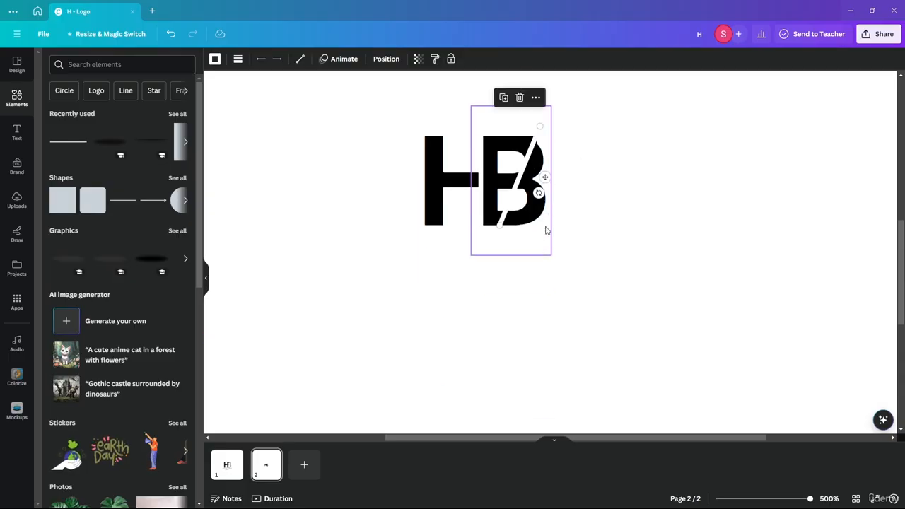
{"action": "left_click_drag", "start_coordinate": [499, 225], "coordinate": [493, 225]}
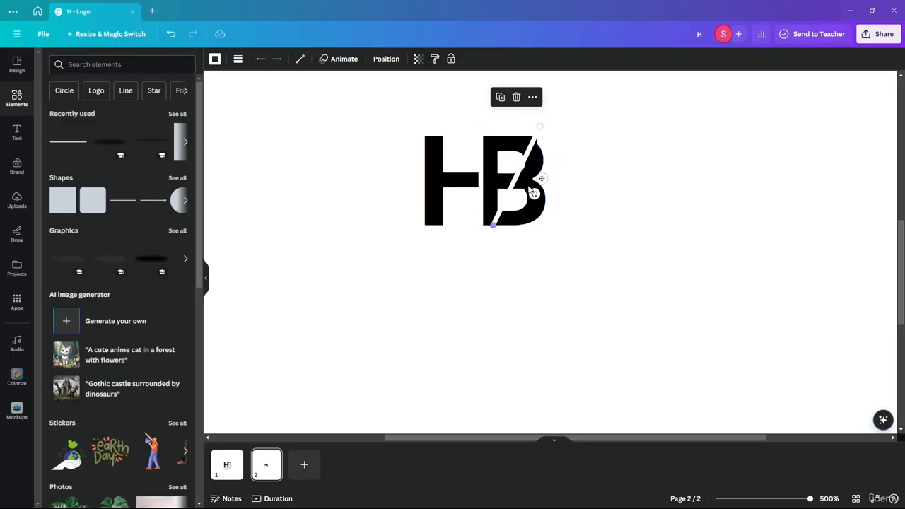
Shift the slanted white line's upper end slightly inward towards the F, and move the B away from the other letters
{"action": "left_click_drag", "start_coordinate": [541, 127], "coordinate": [532, 119]}
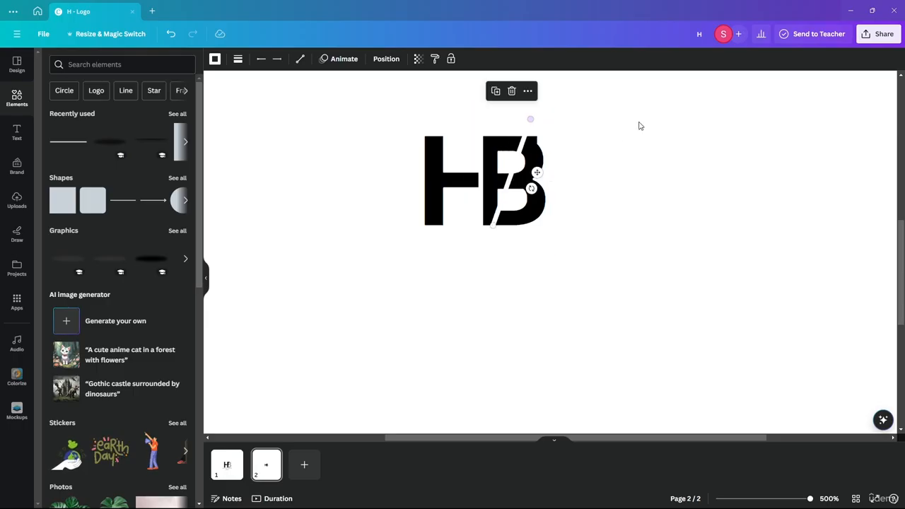
{"action": "left_click", "coordinate": [606, 172]}
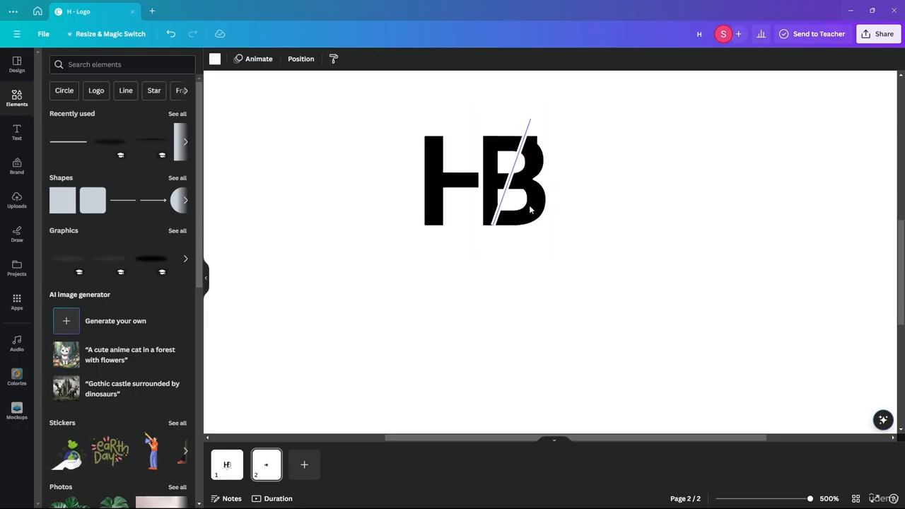
{"action": "left_click_drag", "start_coordinate": [549, 219], "coordinate": [668, 256]}
Add a square shape, shrink it to a small narrow rectangle and place it over the F's arms
{"action": "left_click_drag", "start_coordinate": [61, 206], "coordinate": [554, 295]}
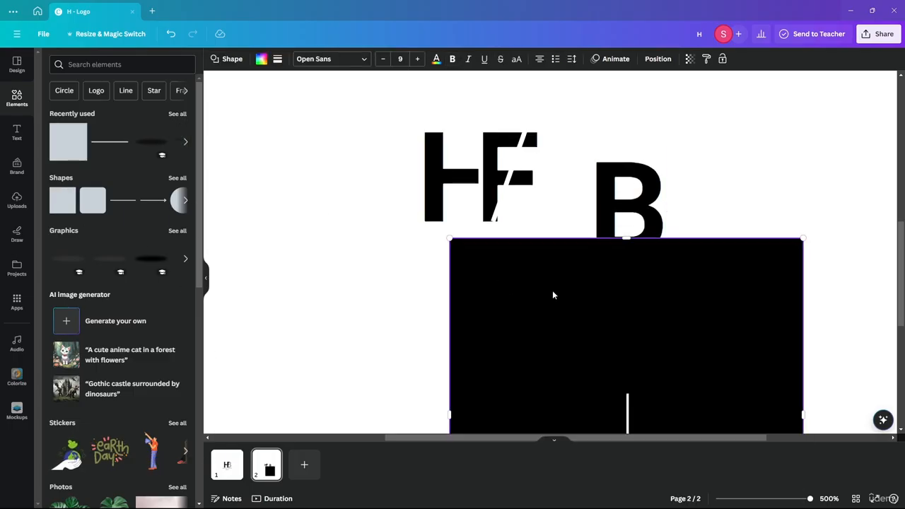
{"action": "left_click_drag", "start_coordinate": [800, 239], "coordinate": [570, 370]}
{"action": "left_click_drag", "start_coordinate": [517, 392], "coordinate": [596, 170]}
{"action": "left_click_drag", "start_coordinate": [649, 360], "coordinate": [515, 273]}
{"action": "mouse_move", "coordinate": [535, 210]}
{"action": "left_mouse_down"}
{"action": "mouse_move", "coordinate": [521, 192]}
{"action": "mouse_move", "coordinate": [480, 240]}
{"action": "mouse_move", "coordinate": [493, 231]}
{"action": "mouse_move", "coordinate": [486, 247]}
{"action": "mouse_move", "coordinate": [535, 219]}
{"action": "left_mouse_up"}
Extend the slanted line slightly at both ends and tilt the black rectangle parallel to it, covering the cut-off ends of the F's arms
{"action": "left_click", "coordinate": [508, 180]}
{"action": "left_click", "coordinate": [498, 242]}
{"action": "left_click_drag", "start_coordinate": [494, 250], "coordinate": [491, 232]}
{"action": "left_click_drag", "start_coordinate": [532, 117], "coordinate": [535, 114]}
{"action": "left_click", "coordinate": [559, 117]}
{"action": "left_click_drag", "start_coordinate": [551, 177], "coordinate": [534, 170]}
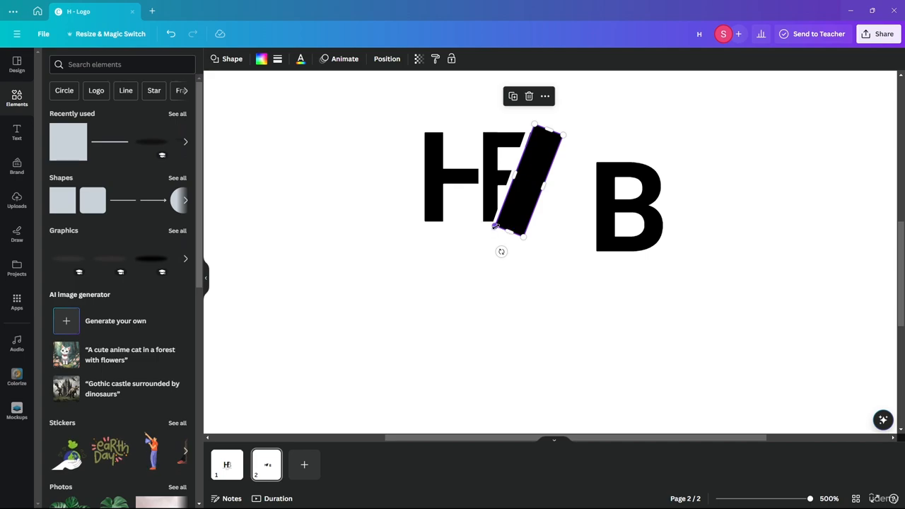
{"action": "left_click_drag", "start_coordinate": [542, 150], "coordinate": [537, 150]}
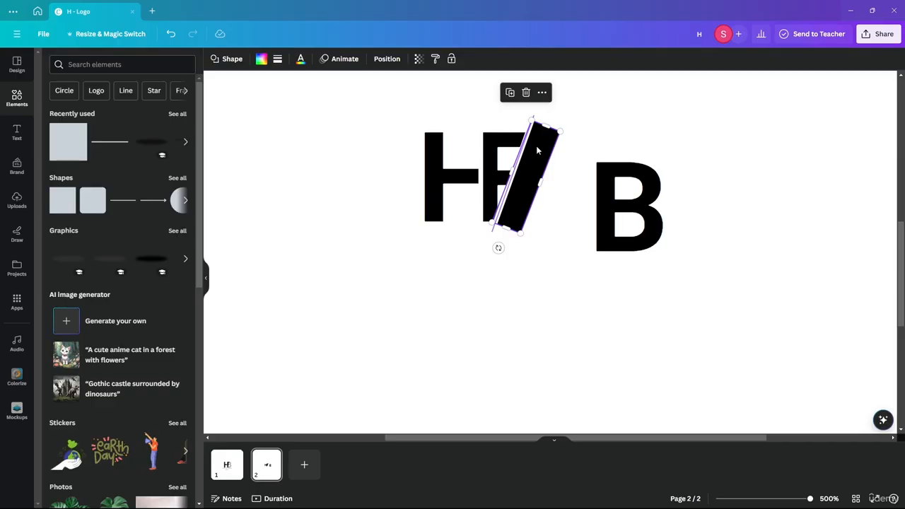
Nudge the black rectangle slightly outward from the slanted line and fill it with white to hide the F's cut-off arm ends
{"action": "left_click", "coordinate": [621, 133]}
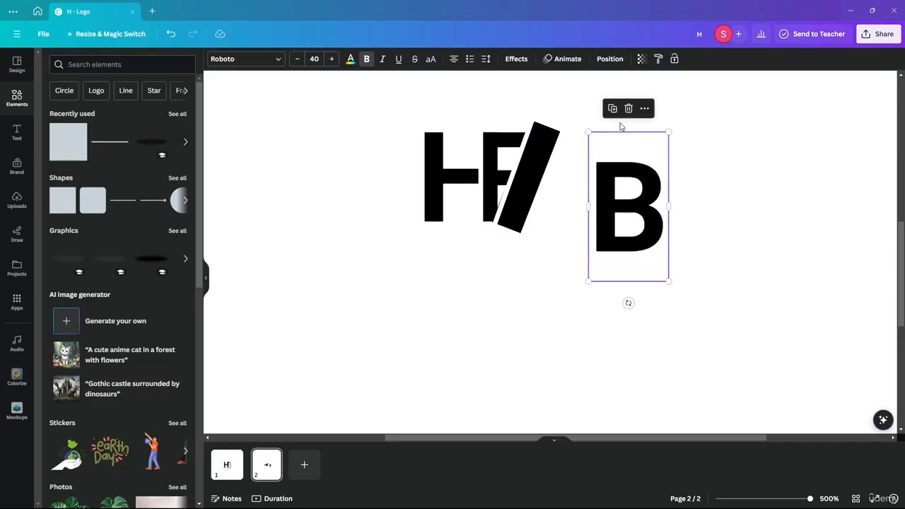
{"action": "left_click", "coordinate": [536, 293]}
{"action": "left_click", "coordinate": [521, 206]}
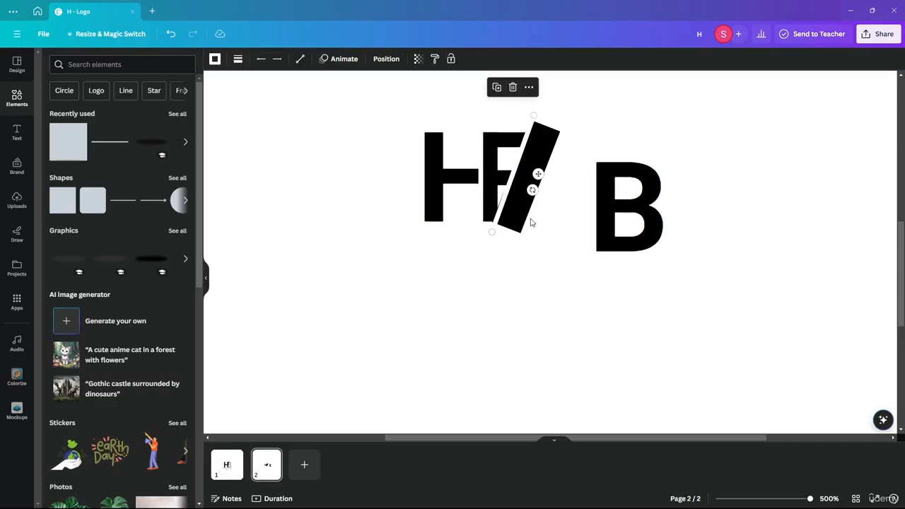
{"action": "left_click", "coordinate": [545, 306]}
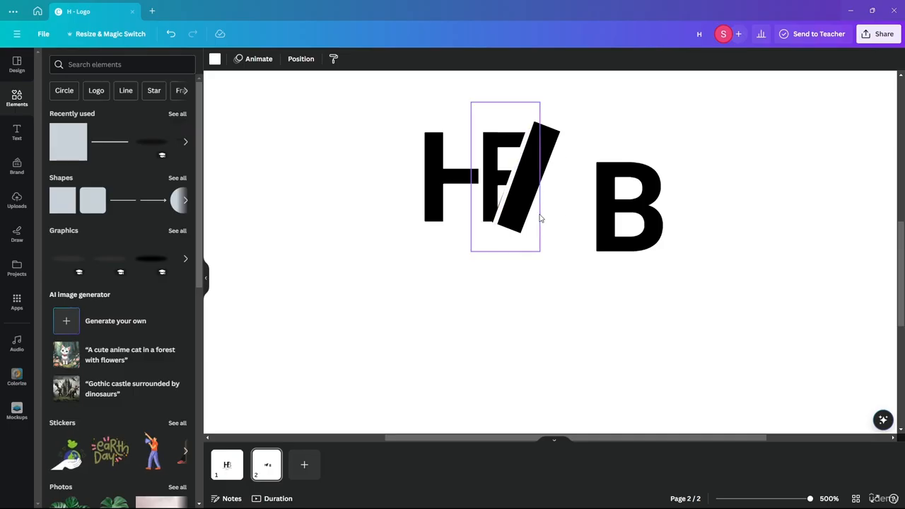
{"action": "left_click", "coordinate": [522, 166]}
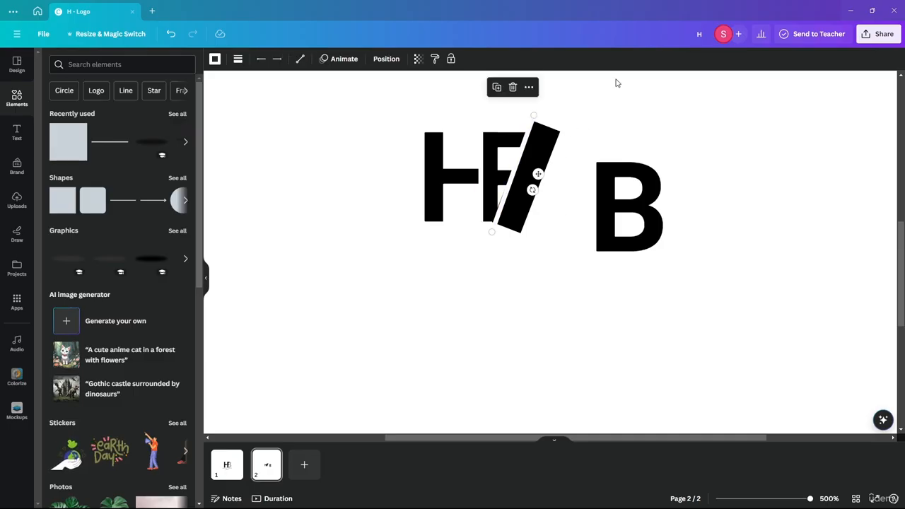
{"action": "left_click", "coordinate": [377, 58]}
{"action": "left_click", "coordinate": [145, 61]}
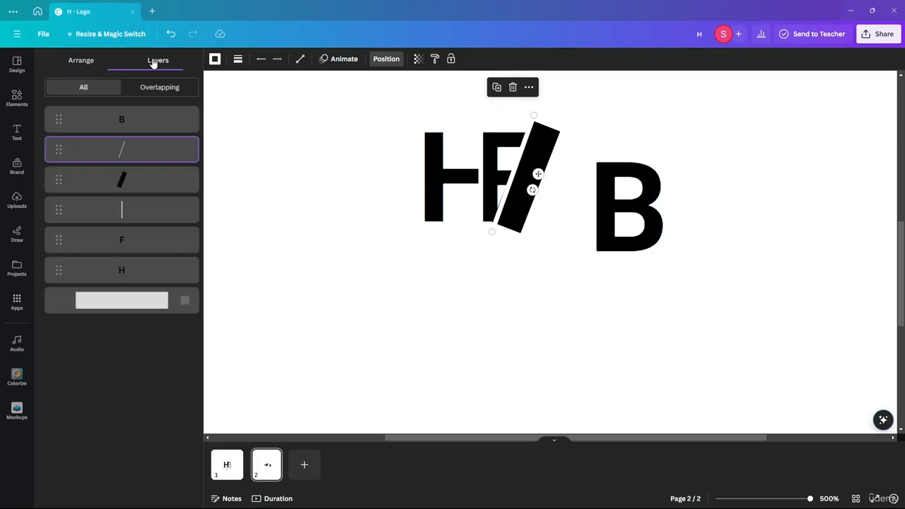
{"action": "left_click", "coordinate": [118, 180]}
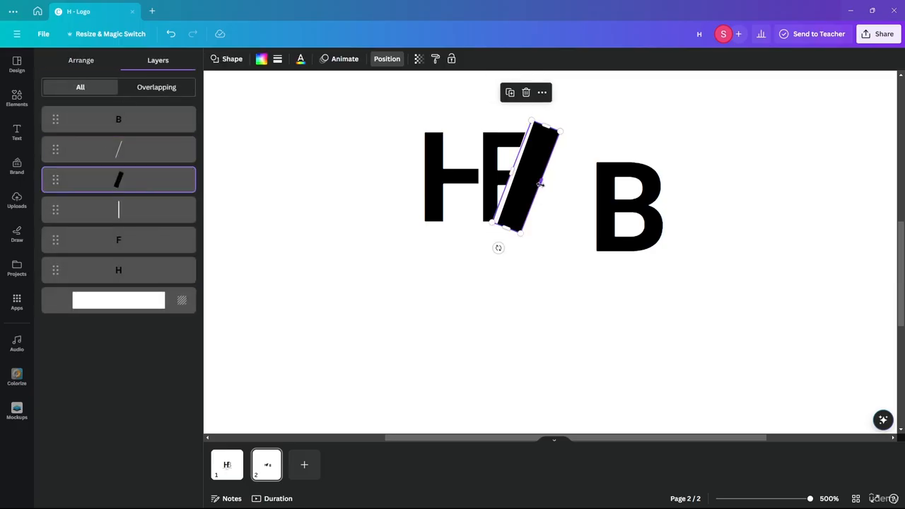
{"action": "mouse_move", "coordinate": [536, 171]}
{"action": "left_mouse_down"}
{"action": "mouse_move", "coordinate": [545, 166]}
{"action": "mouse_move", "coordinate": [540, 174]}
{"action": "left_mouse_up"}
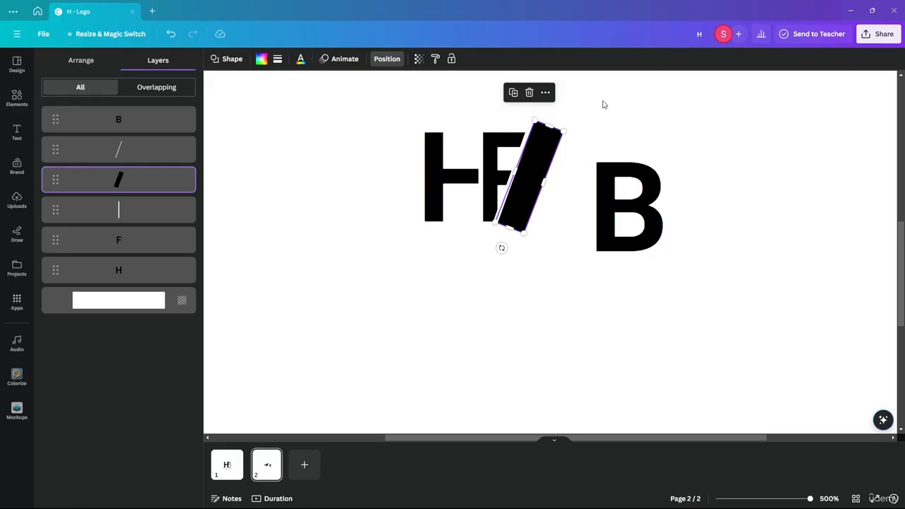
{"action": "left_click", "coordinate": [260, 59]}
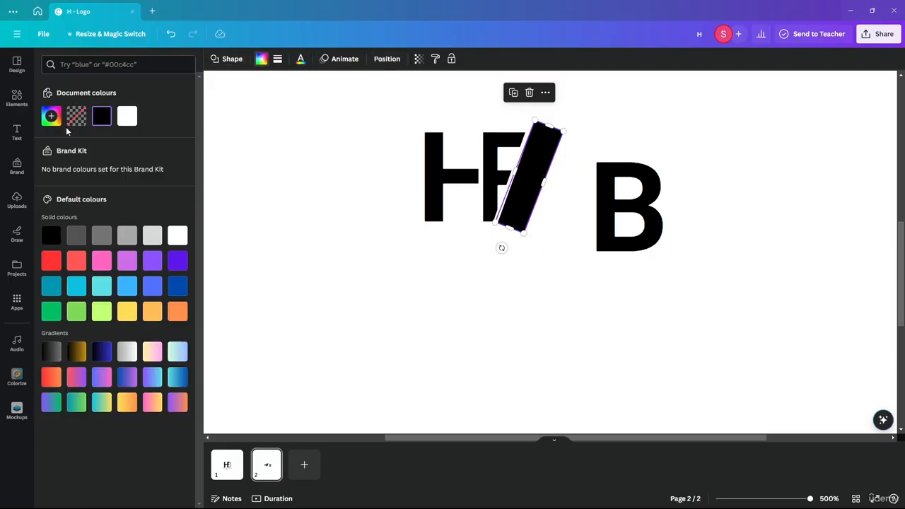
{"action": "left_click", "coordinate": [127, 117]}
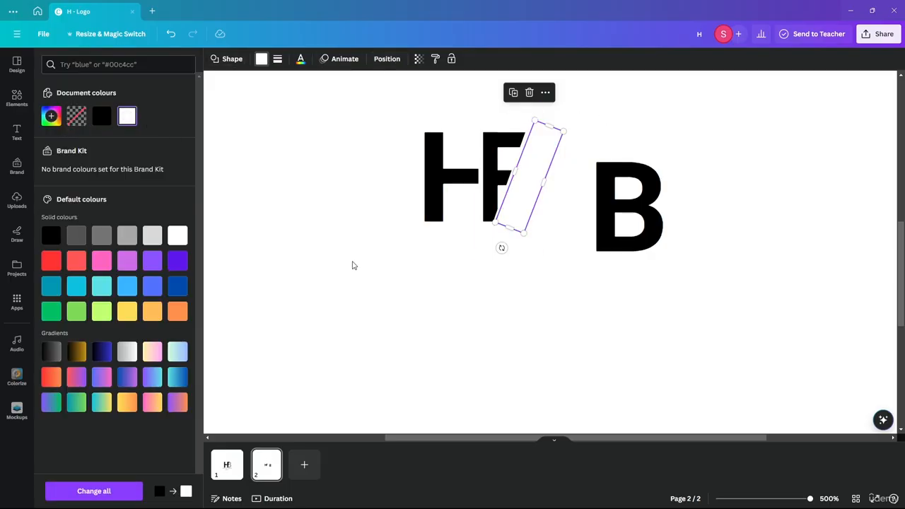
Move the B back over the F with their stems overlapping, and place the B's layer directly below the slanted line
{"action": "left_click_drag", "start_coordinate": [614, 226], "coordinate": [515, 196]}
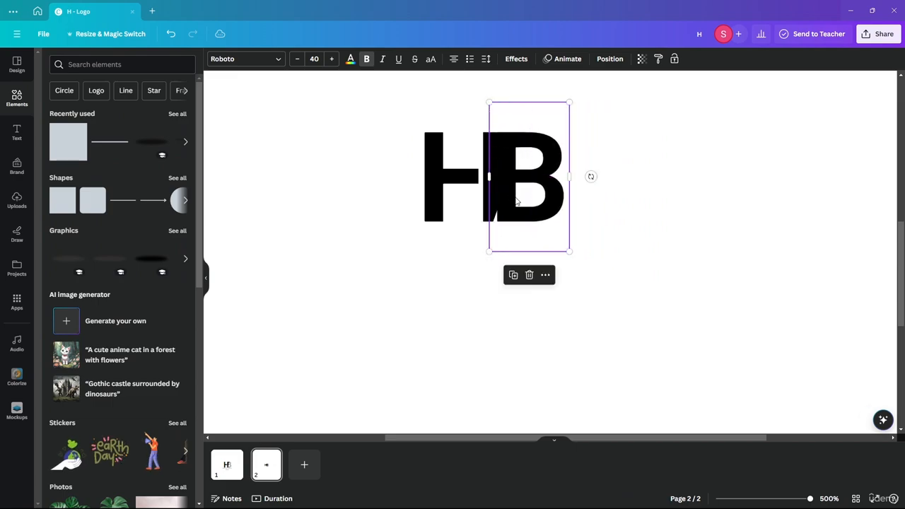
{"action": "left_click", "coordinate": [608, 56]}
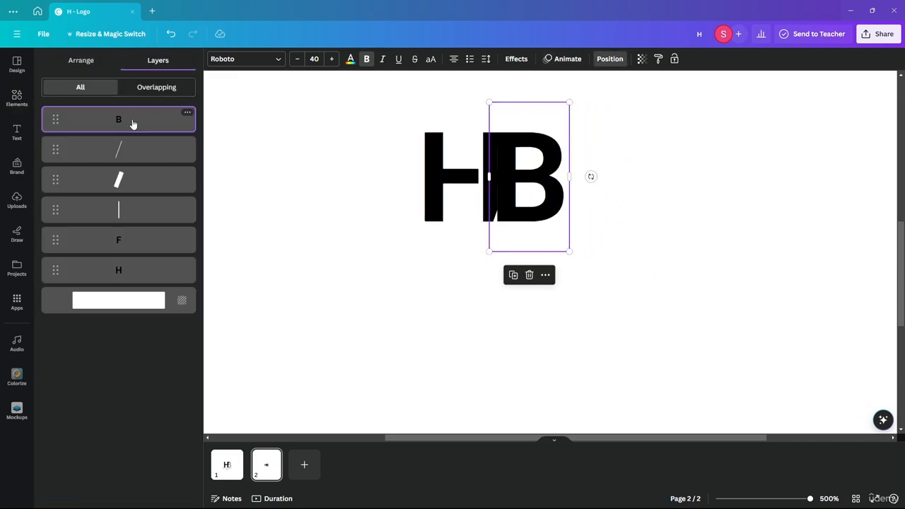
{"action": "left_click_drag", "start_coordinate": [133, 124], "coordinate": [136, 163]}
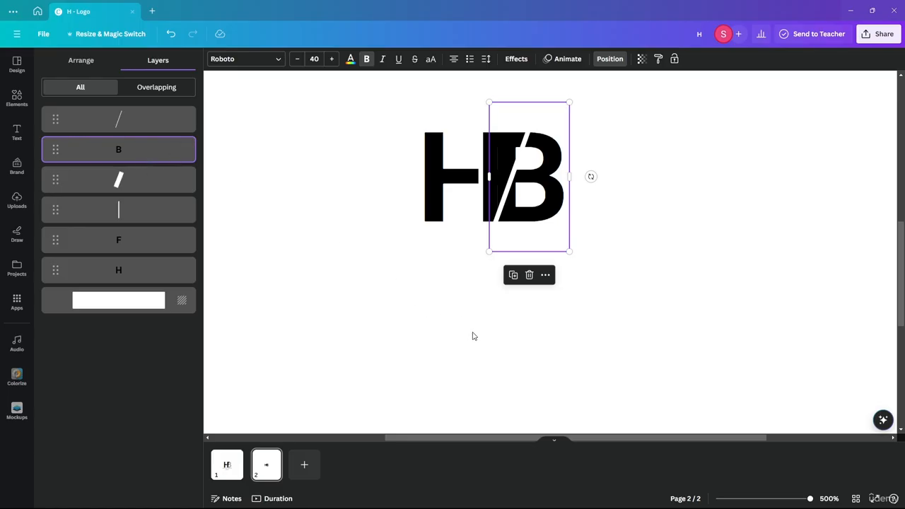
{"action": "left_click", "coordinate": [525, 356]}
{"action": "left_click_drag", "start_coordinate": [550, 189], "coordinate": [543, 192]}
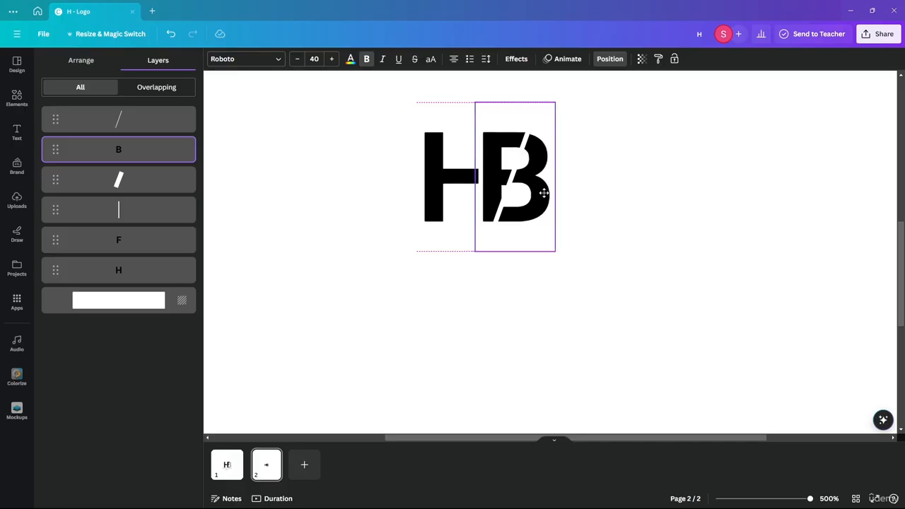
Place the B's layer below the vertical white line and the white rectangle's layer directly beneath the B
{"action": "left_click_drag", "start_coordinate": [138, 160], "coordinate": [131, 211]}
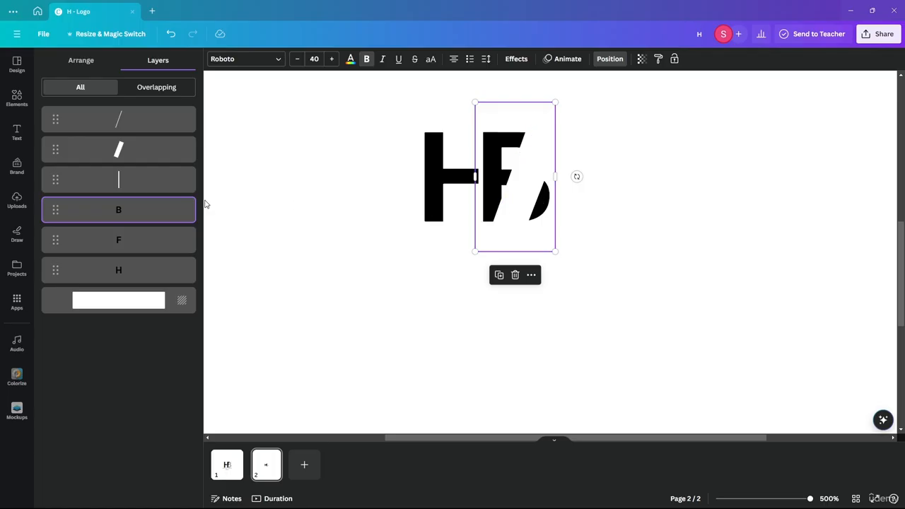
{"action": "left_click_drag", "start_coordinate": [139, 153], "coordinate": [142, 221]}
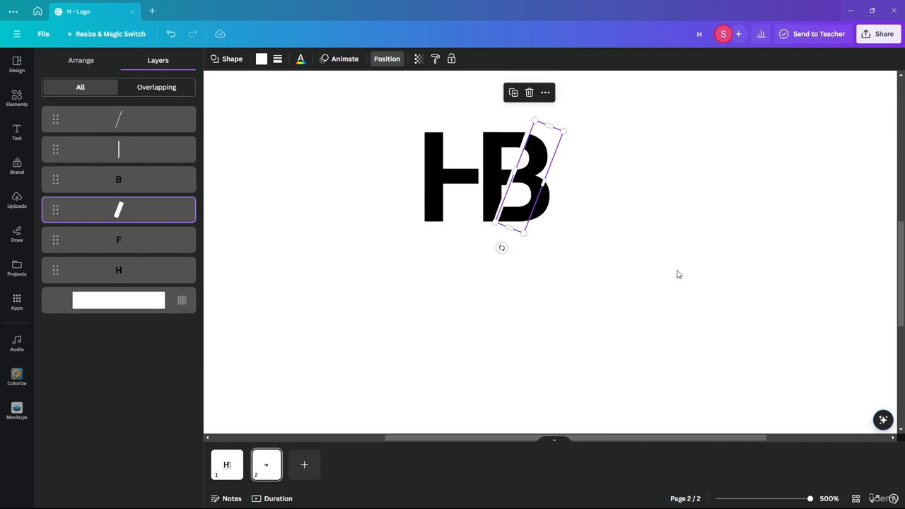
{"action": "left_click", "coordinate": [545, 222]}
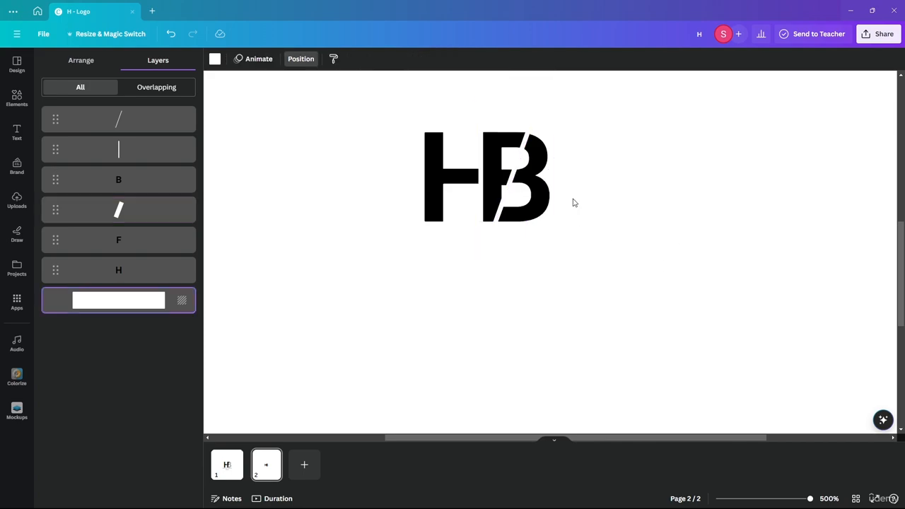
{"action": "left_click", "coordinate": [547, 207]}
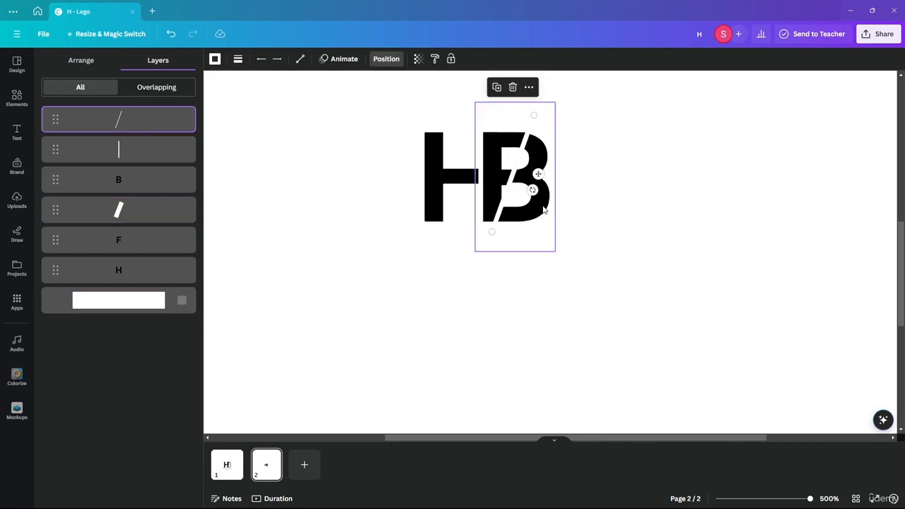
{"action": "left_click", "coordinate": [137, 186]}
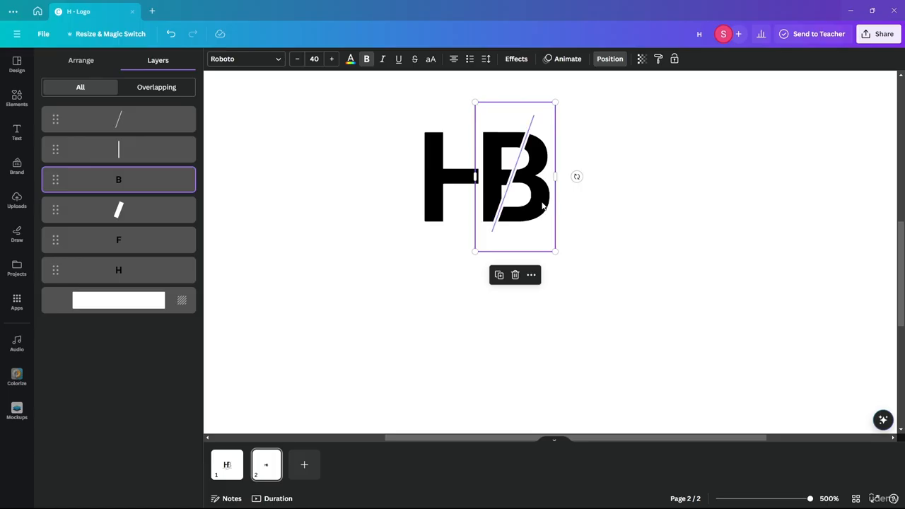
{"action": "left_click", "coordinate": [738, 226]}
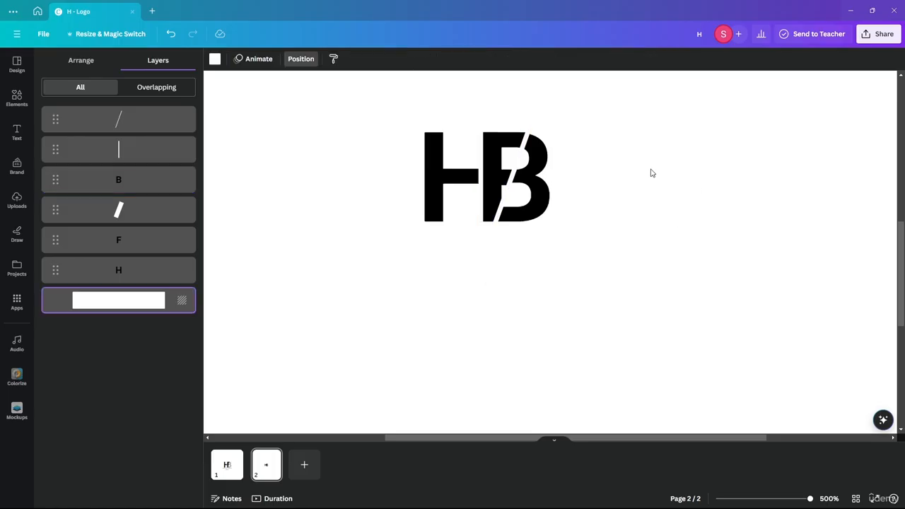
Duplicate the white rectangle, place the copy over the B along the slanted cut and widen it to cover the whole cut part
{"action": "left_click", "coordinate": [127, 212]}
{"action": "key", "text": "ctrl+d"}
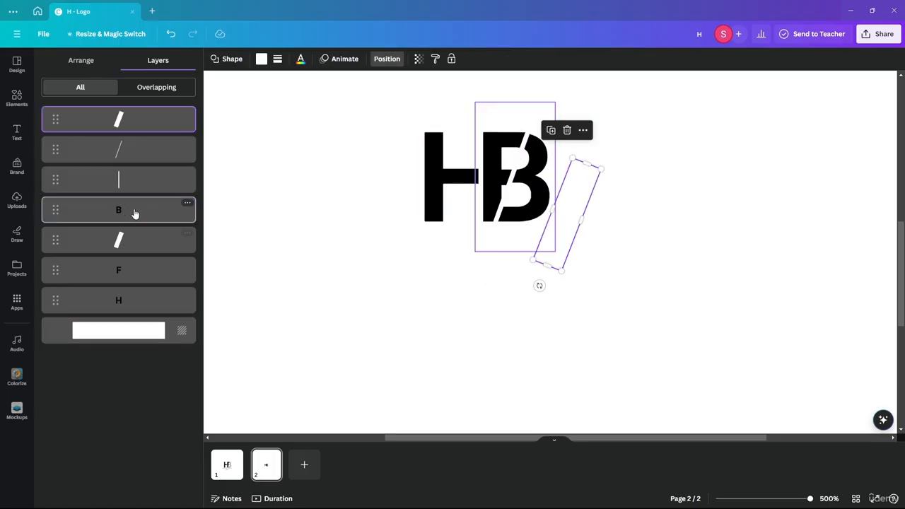
{"action": "left_click_drag", "start_coordinate": [562, 236], "coordinate": [521, 203]}
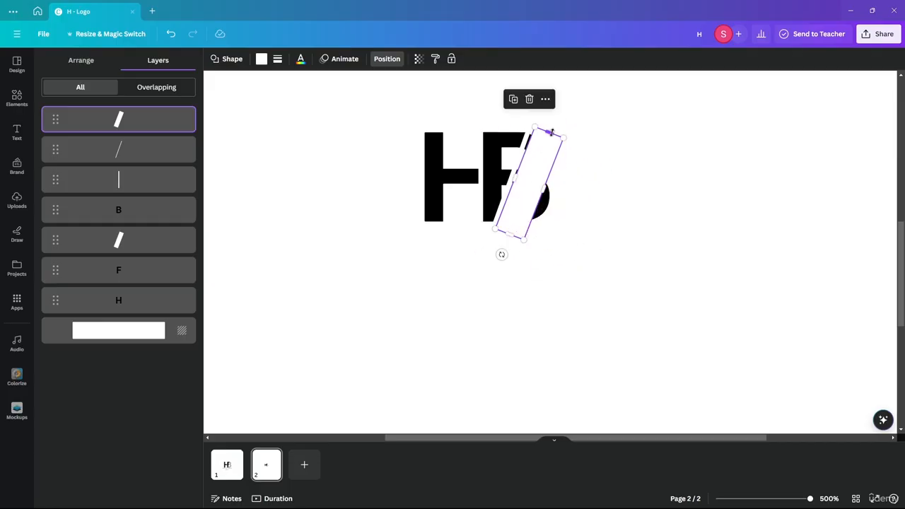
{"action": "left_click_drag", "start_coordinate": [501, 255], "coordinate": [502, 256]}
{"action": "left_click_drag", "start_coordinate": [517, 208], "coordinate": [558, 191]}
Set the transparency of the duplicated white rectangle to 40 so the B shows through in grey
{"action": "left_click", "coordinate": [419, 58]}
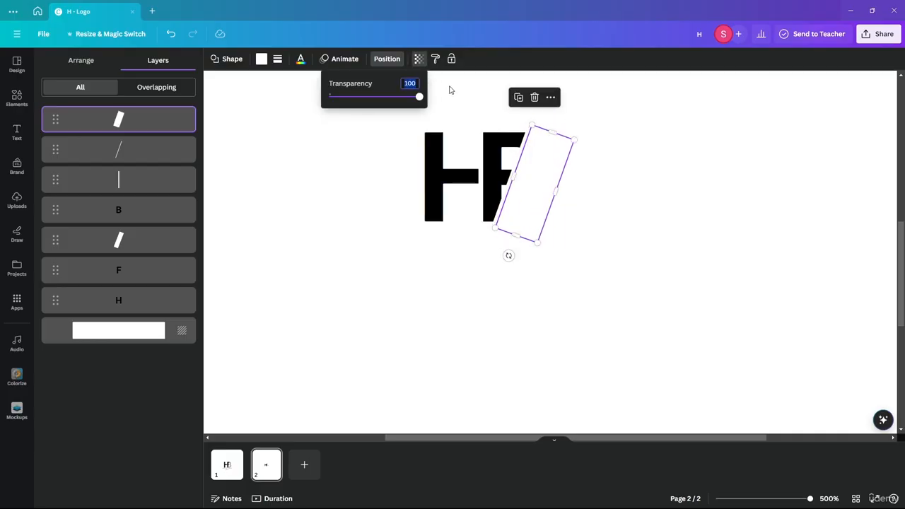
{"action": "type", "text": "20"}
{"action": "key", "text": "Return"}
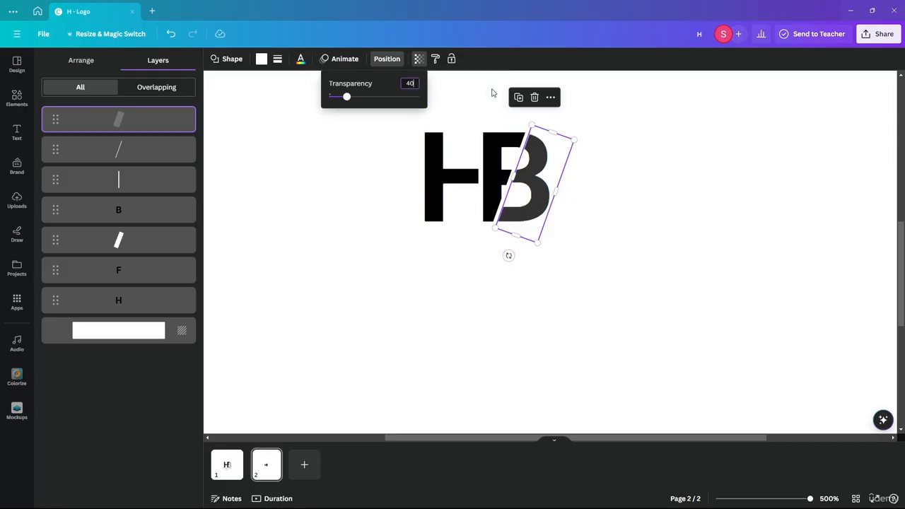
{"action": "key", "text": "Return"}
{"action": "left_click", "coordinate": [690, 190]}
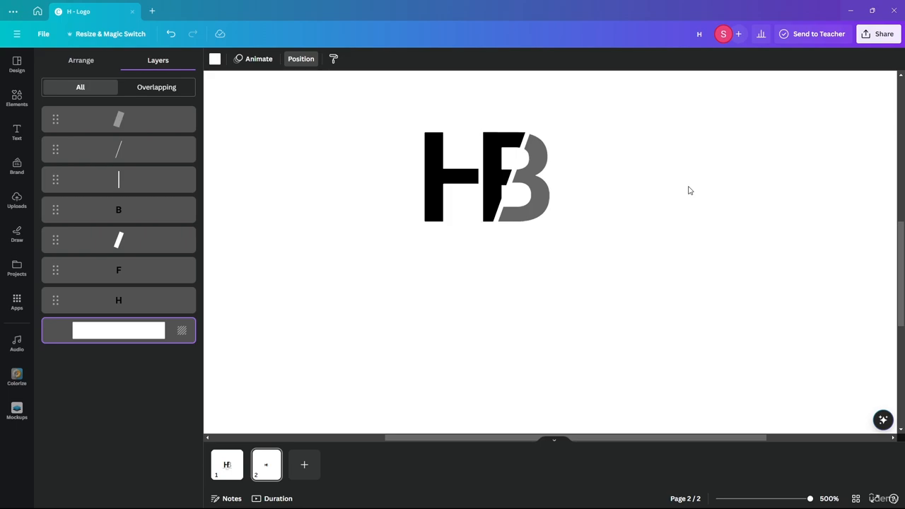
Compare the monogram on page 2 with the template on page 1, checking the B's grey tone, the slanted cut and the brand text
{"action": "left_click", "coordinate": [226, 465]}
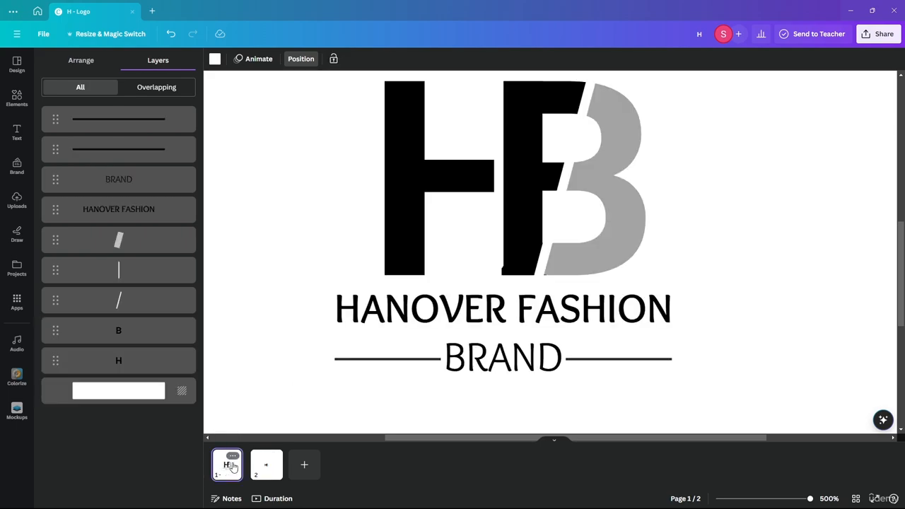
{"action": "scroll", "coordinate": [479, 270], "scroll_direction": "up", "scroll_amount": 2}
{"action": "scroll", "coordinate": [479, 273], "scroll_direction": "down", "scroll_amount": 2}
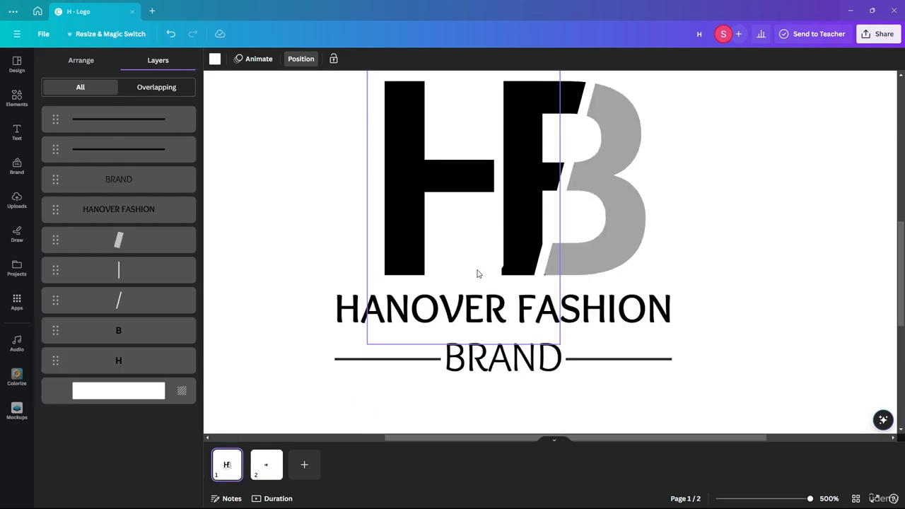
{"action": "scroll", "coordinate": [477, 273], "scroll_direction": "down", "scroll_amount": 3}
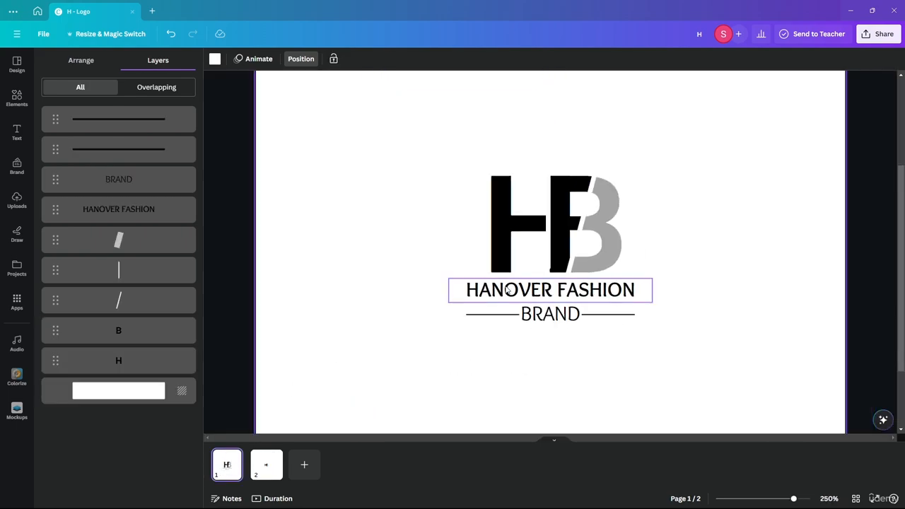
{"action": "left_click", "coordinate": [273, 468]}
{"action": "scroll", "coordinate": [599, 266], "scroll_direction": "up", "scroll_amount": 3}
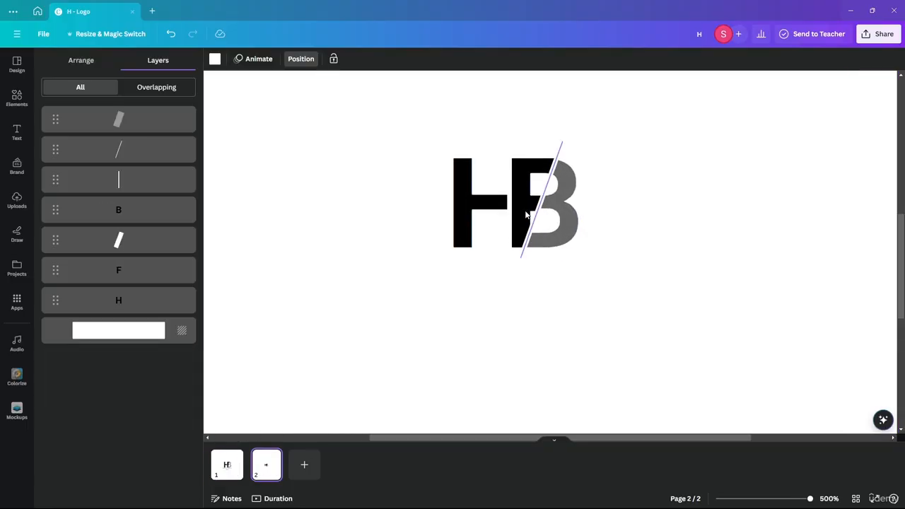
{"action": "left_click", "coordinate": [227, 465]}
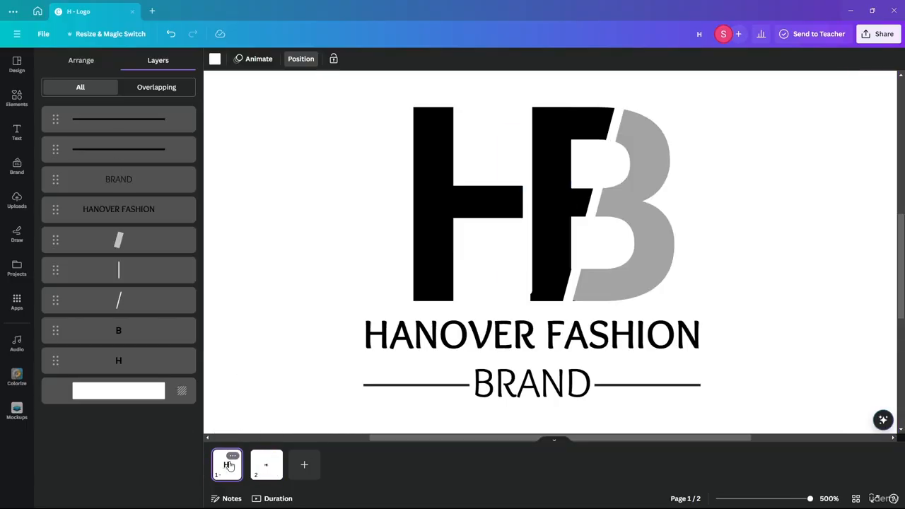
{"action": "left_click", "coordinate": [277, 467]}
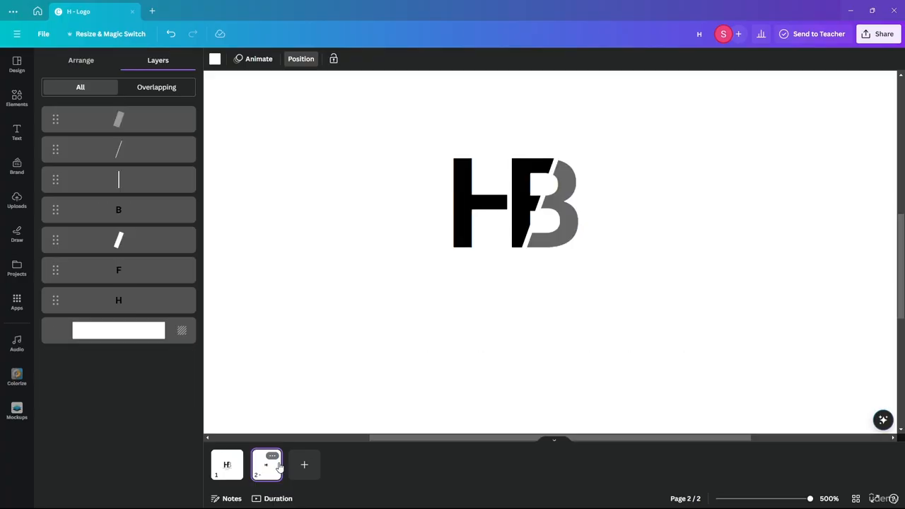
Check page 1's template once more for the brand text under the monogram and return to page 2
{"action": "left_click", "coordinate": [227, 465]}
{"action": "left_click", "coordinate": [273, 466]}
{"action": "left_click", "coordinate": [234, 456]}
{"action": "left_click", "coordinate": [586, 326]}
{"action": "scroll", "coordinate": [477, 302], "scroll_direction": "down", "scroll_amount": 2}
{"action": "scroll", "coordinate": [477, 267], "scroll_direction": "up", "scroll_amount": 2}
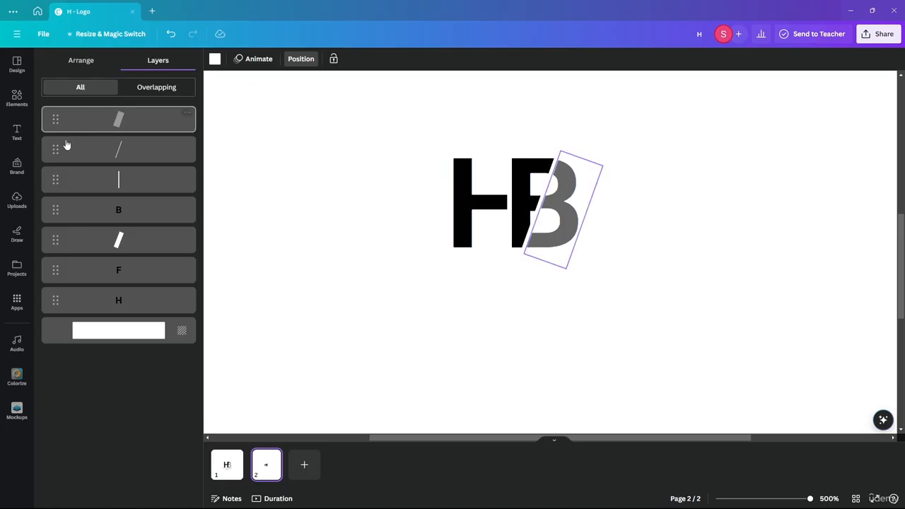
{"action": "left_click", "coordinate": [16, 132]}
{"action": "left_click", "coordinate": [92, 188]}
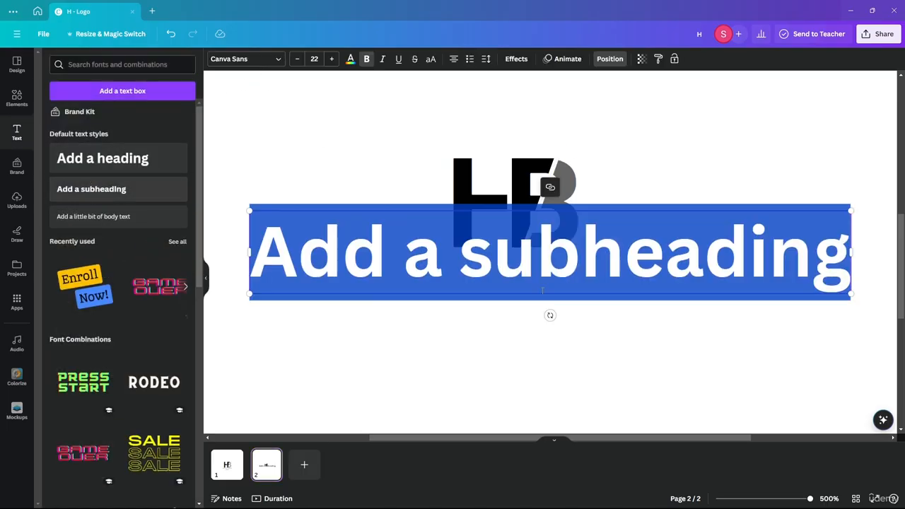
{"action": "scroll", "coordinate": [542, 290], "scroll_direction": "down", "scroll_amount": 4}
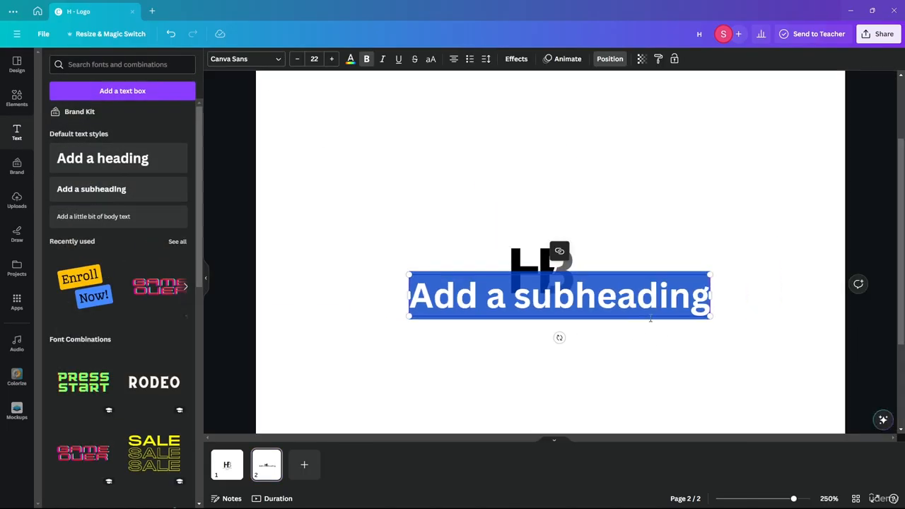
{"action": "key", "text": "Escape"}
{"action": "key", "text": "Delete"}
Group all the letters, white lines and rectangles of the page 2 monogram and enlarge the group
{"action": "left_click_drag", "start_coordinate": [613, 216], "coordinate": [438, 357]}
{"action": "key", "text": "ctrl+g"}
{"action": "left_click", "coordinate": [532, 352]}
{"action": "left_click_drag", "start_coordinate": [544, 266], "coordinate": [539, 268]}
{"action": "left_click_drag", "start_coordinate": [572, 310], "coordinate": [701, 432]}
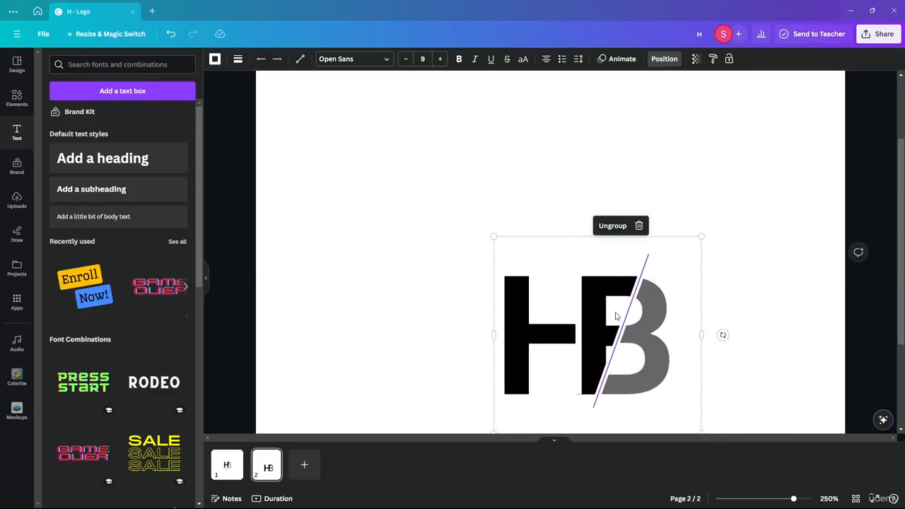
Move the enlarged monogram group up towards the middle of the page and resize it to about 271 px wide
{"action": "scroll", "coordinate": [616, 316], "scroll_direction": "down", "scroll_amount": 2}
{"action": "scroll", "coordinate": [617, 297], "scroll_direction": "down", "scroll_amount": 3}
{"action": "left_click_drag", "start_coordinate": [607, 320], "coordinate": [559, 231]}
{"action": "left_click_drag", "start_coordinate": [603, 269], "coordinate": [667, 339]}
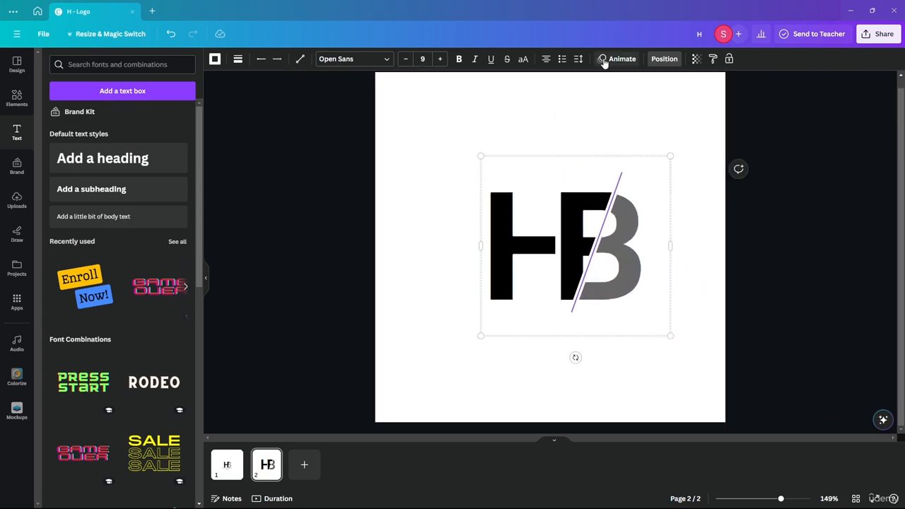
Align the monogram group to the page's vertical middle and horizontal centre
{"action": "left_click", "coordinate": [669, 61]}
{"action": "left_click", "coordinate": [75, 62]}
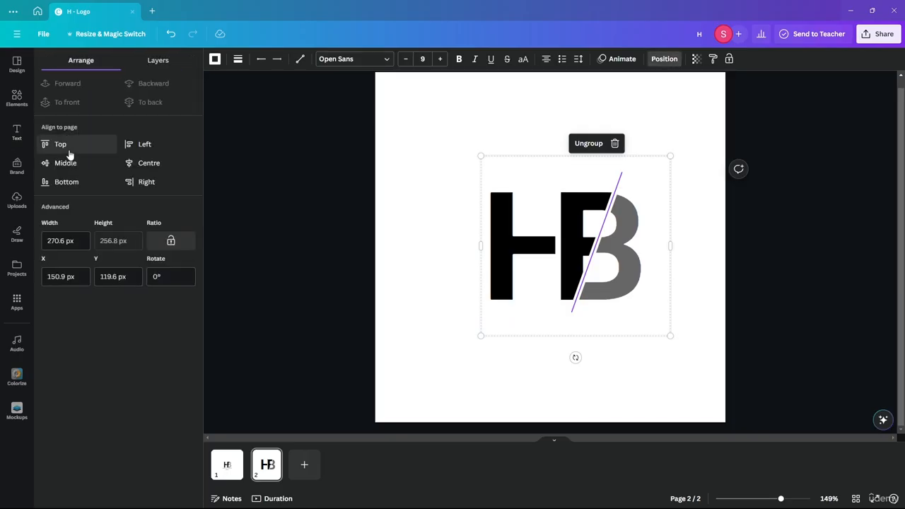
{"action": "left_click", "coordinate": [161, 163]}
{"action": "left_click", "coordinate": [803, 272]}
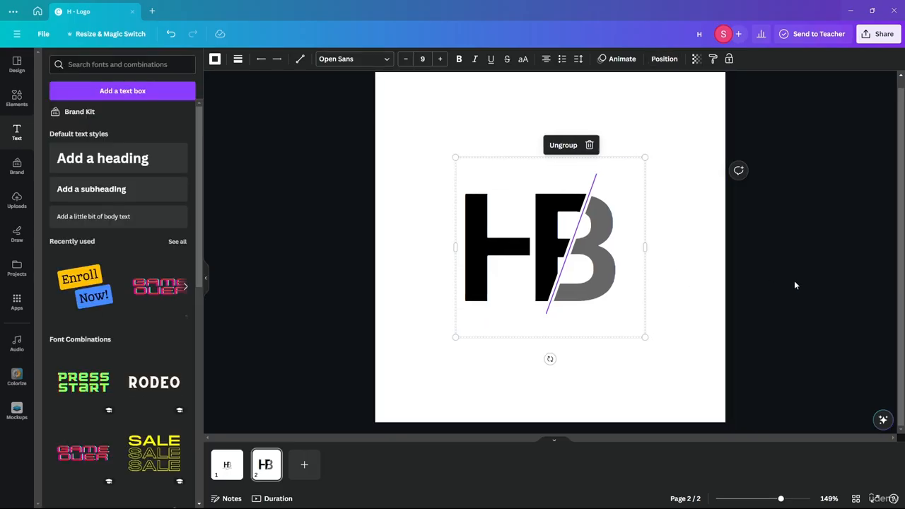
Ungroup the monogram and trim the semi-transparent white rectangle over the B closer to the letter on its outer sides
{"action": "left_click", "coordinate": [742, 296]}
{"action": "left_click", "coordinate": [809, 265]}
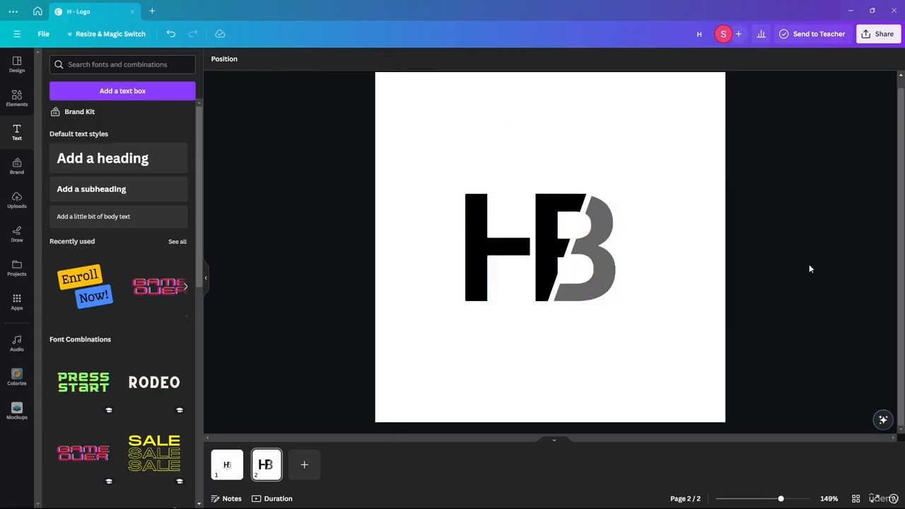
{"action": "left_click", "coordinate": [600, 263]}
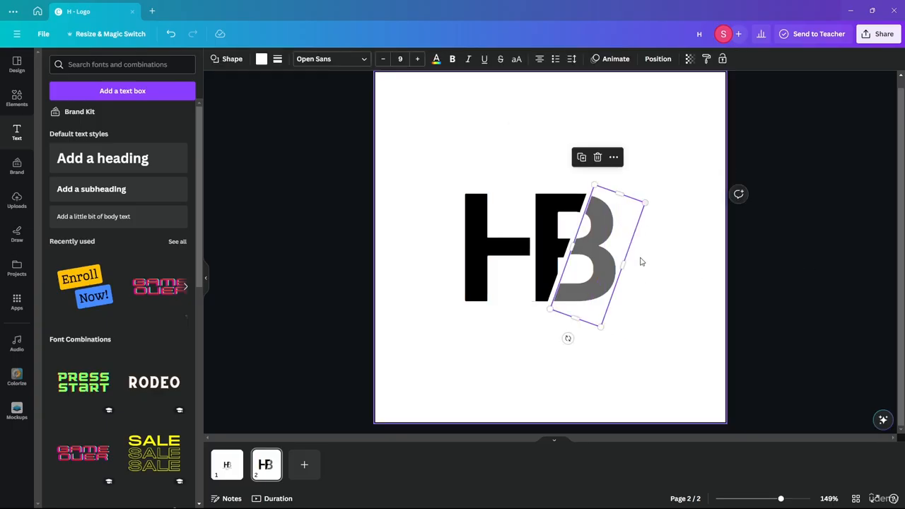
{"action": "left_click_drag", "start_coordinate": [623, 263], "coordinate": [620, 264]}
{"action": "left_click_drag", "start_coordinate": [618, 195], "coordinate": [617, 200]}
{"action": "left_click_drag", "start_coordinate": [575, 318], "coordinate": [571, 314]}
{"action": "left_click", "coordinate": [774, 269]}
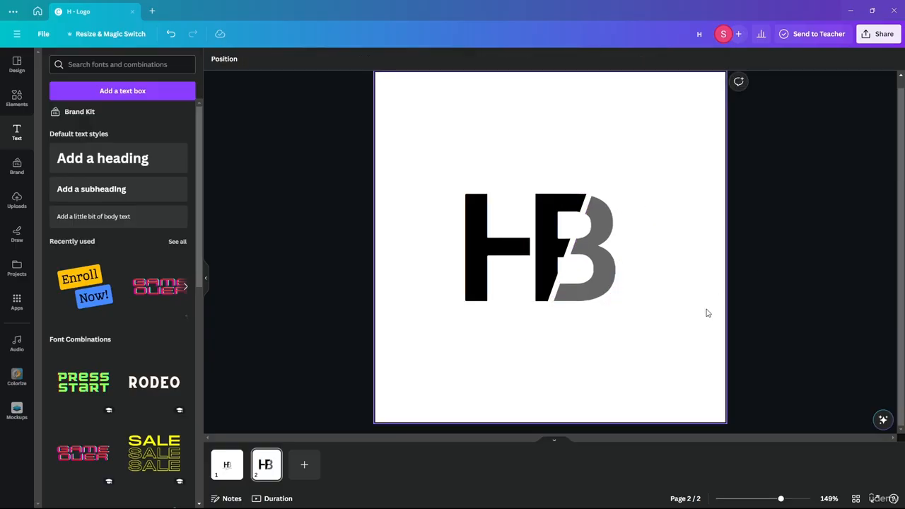
Select all the monogram's elements again and group them
{"action": "left_click_drag", "start_coordinate": [684, 137], "coordinate": [432, 360]}
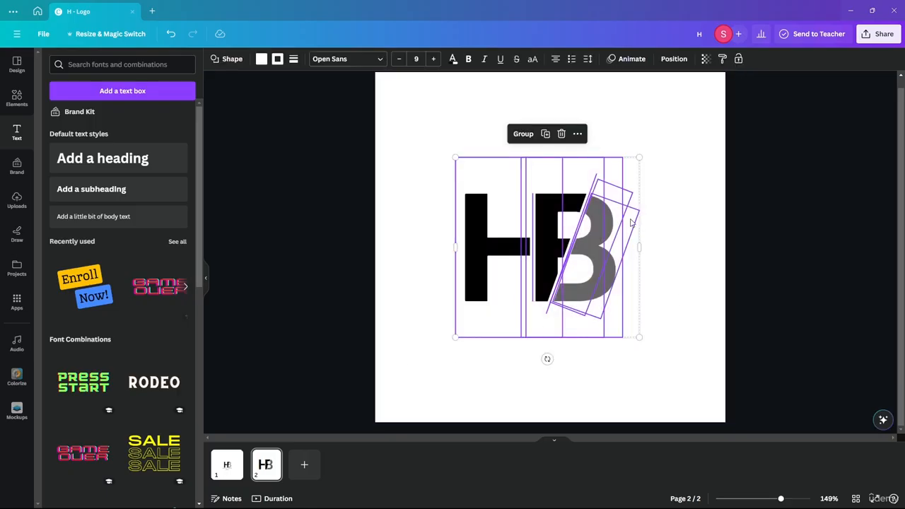
{"action": "left_click", "coordinate": [675, 231]}
{"action": "left_click", "coordinate": [633, 225]}
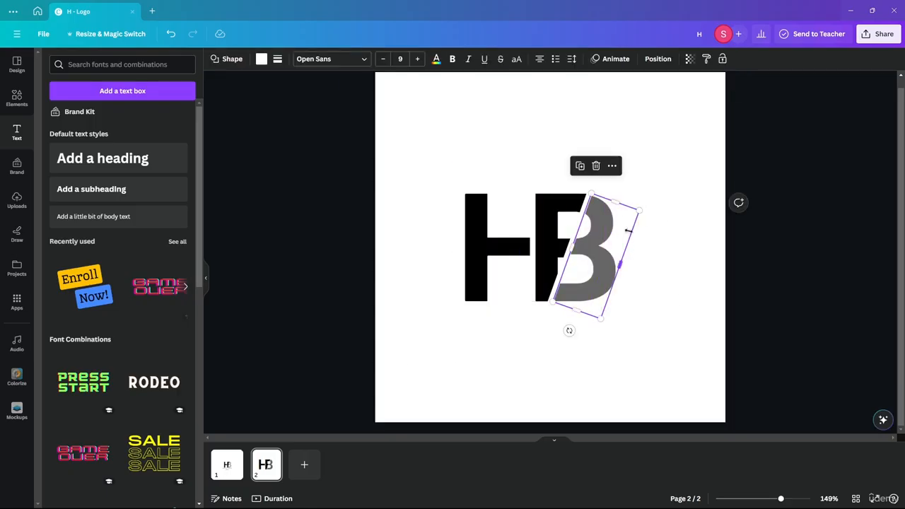
{"action": "left_click_drag", "start_coordinate": [665, 253], "coordinate": [361, 358]}
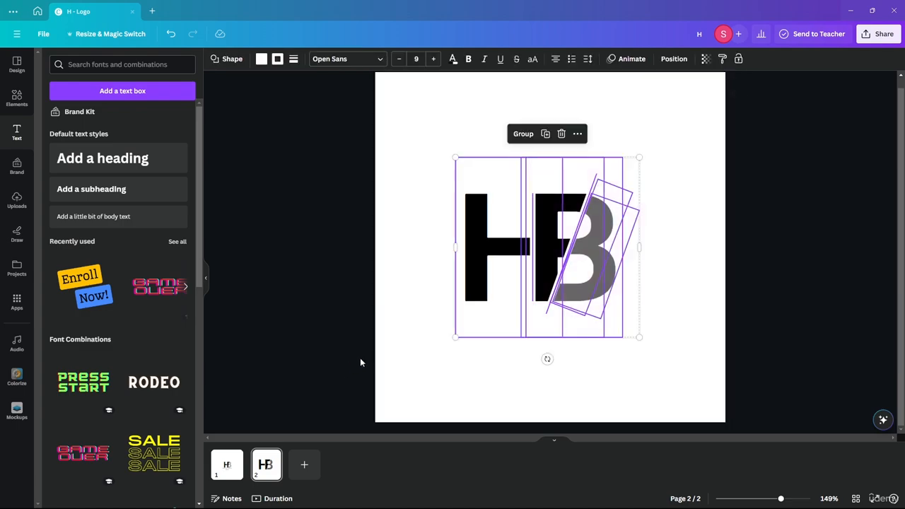
{"action": "key", "text": "ctrl+g"}
Centre the monogram group horizontally on the page, and shift it slightly right to balance the visible letters
{"action": "left_click", "coordinate": [625, 60]}
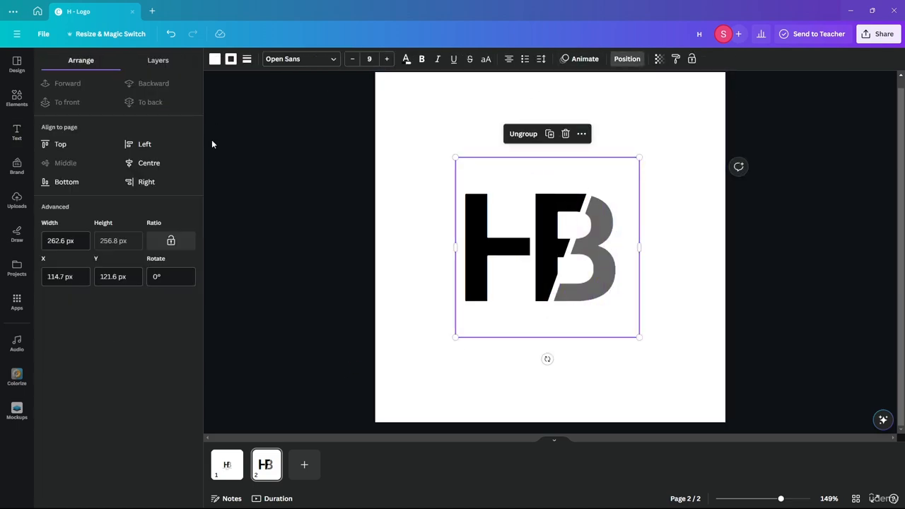
{"action": "left_click", "coordinate": [150, 163]}
{"action": "left_click", "coordinate": [411, 212]}
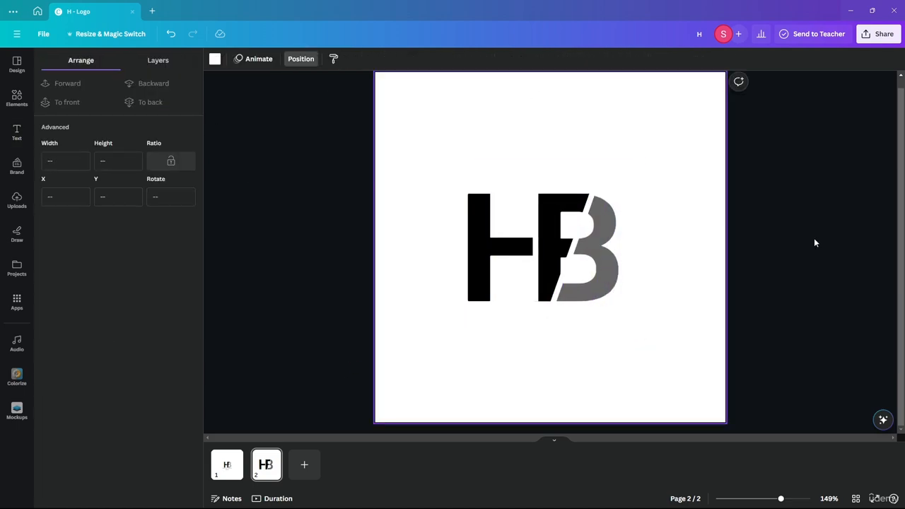
{"action": "left_click_drag", "start_coordinate": [556, 247], "coordinate": [566, 246]}
{"action": "left_click", "coordinate": [414, 293]}
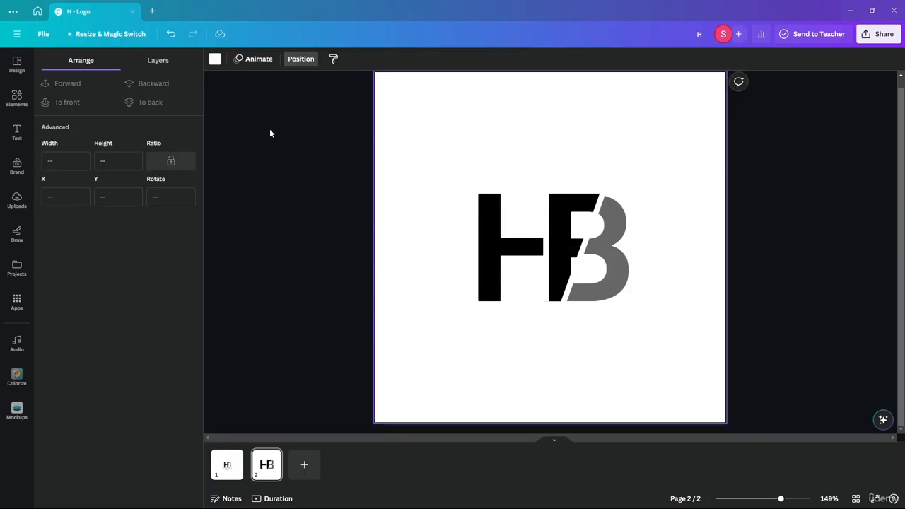
Add a body text box and place it directly beneath the monogram, as in page 1's template
{"action": "left_click", "coordinate": [15, 130]}
{"action": "left_click", "coordinate": [93, 216]}
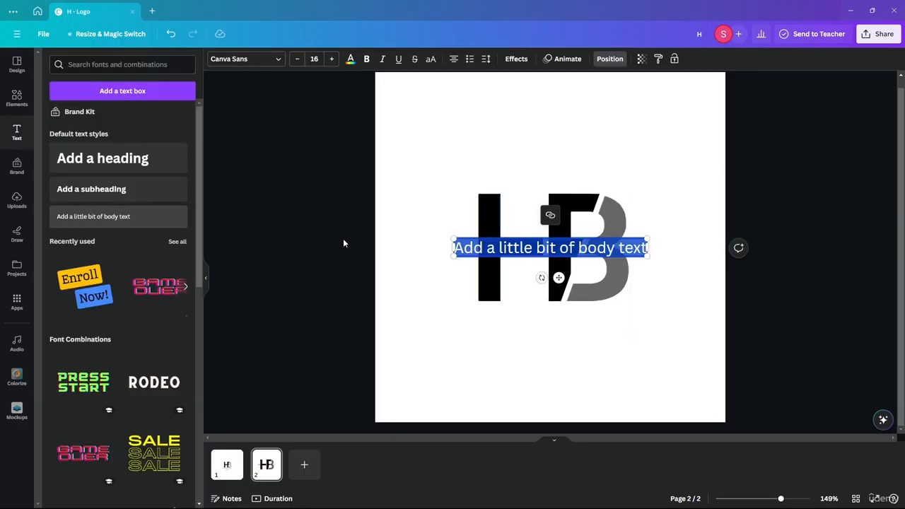
{"action": "left_click", "coordinate": [581, 346]}
{"action": "left_click", "coordinate": [224, 464]}
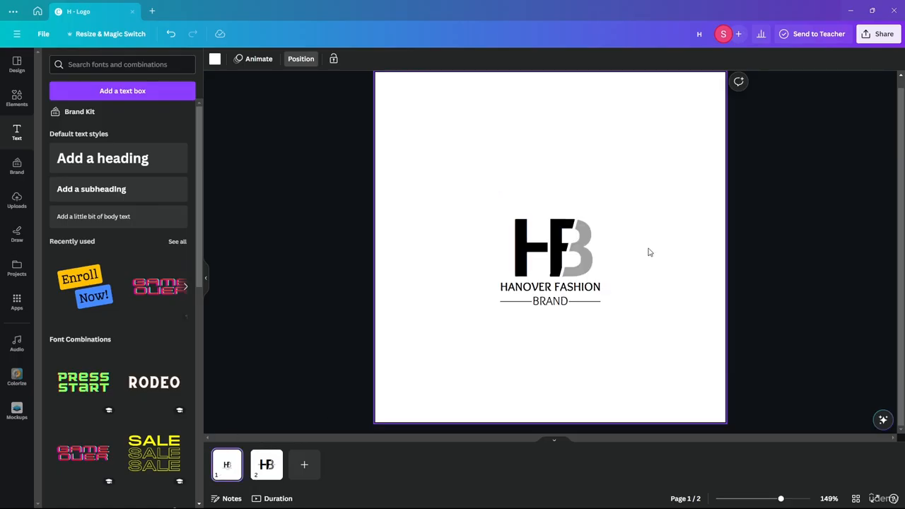
{"action": "left_click", "coordinate": [266, 464]}
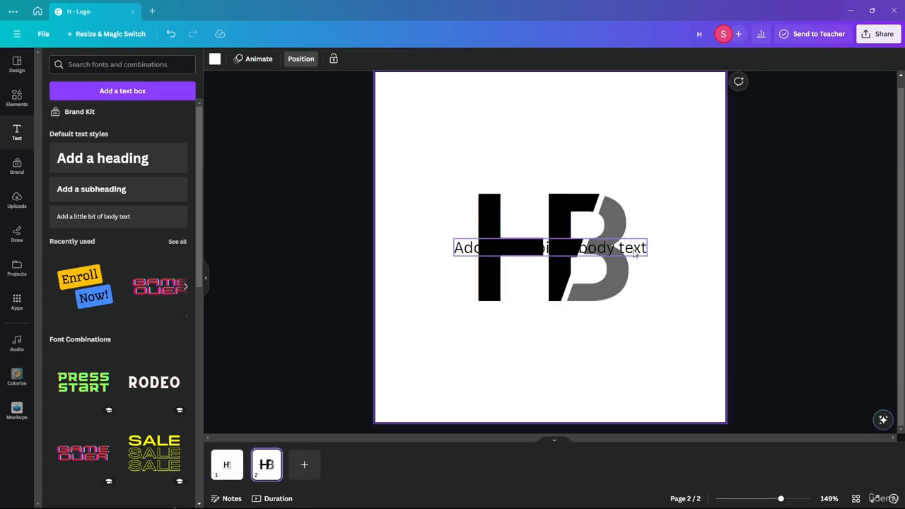
{"action": "left_click", "coordinate": [622, 314]}
{"action": "left_click_drag", "start_coordinate": [623, 313], "coordinate": [630, 324]}
Replace the placeholder in the new text box with HANOVER FASHION in capitals
{"action": "left_click", "coordinate": [576, 329]}
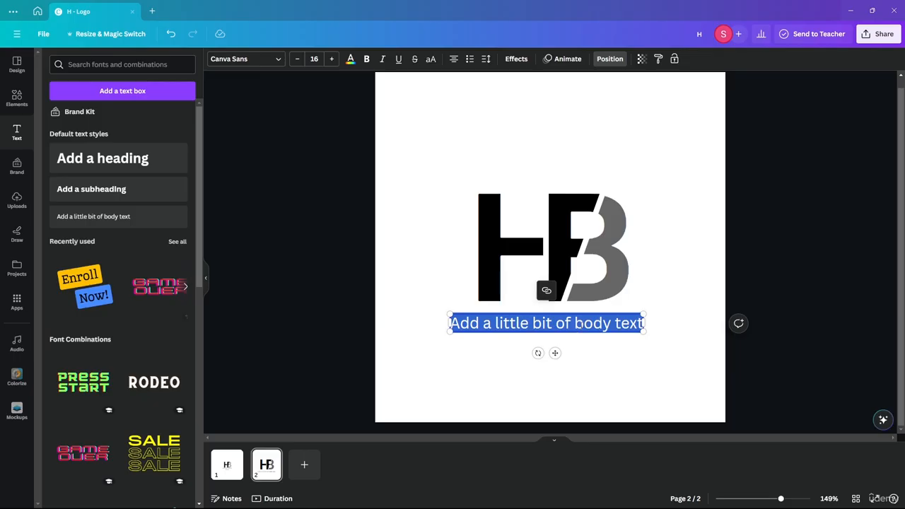
{"action": "type", "text": "Han"}
{"action": "key", "text": "BackSpace"}
{"action": "key", "text": "BackSpace"}
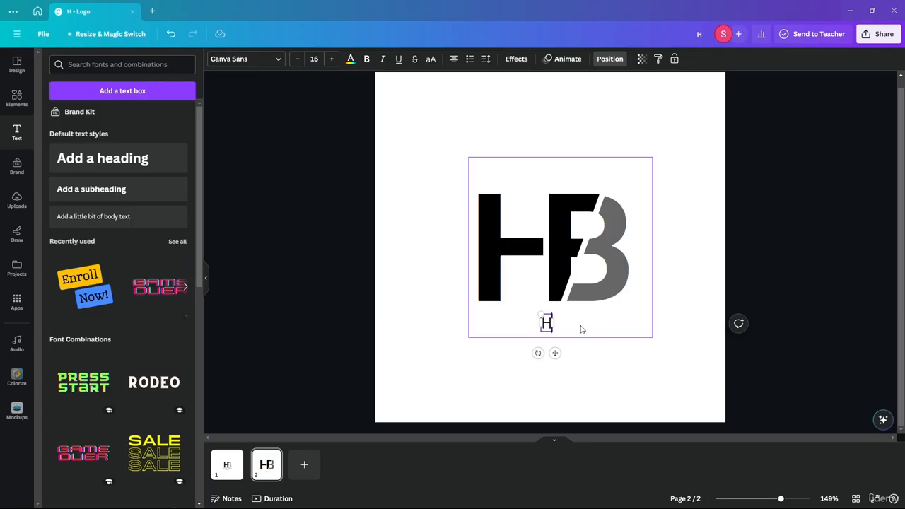
{"action": "type", "text": "ANOVER"}
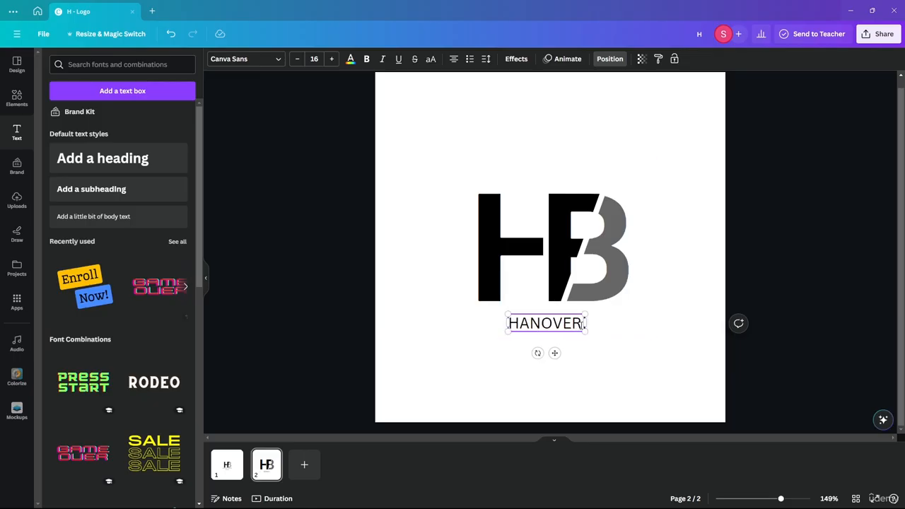
{"action": "type", "text": " FASHION"}
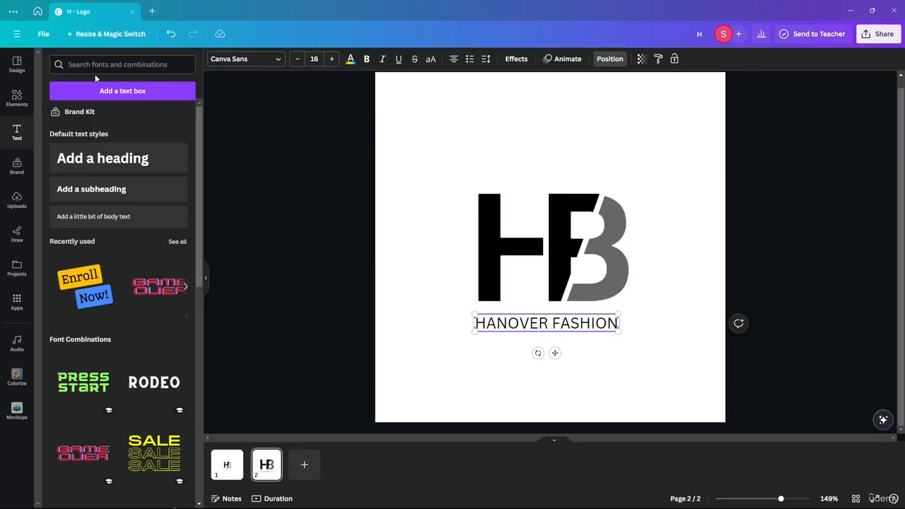
Centre the HANOVER FASHION text horizontally on the page and move the monogram down closer to it
{"action": "left_click", "coordinate": [610, 58]}
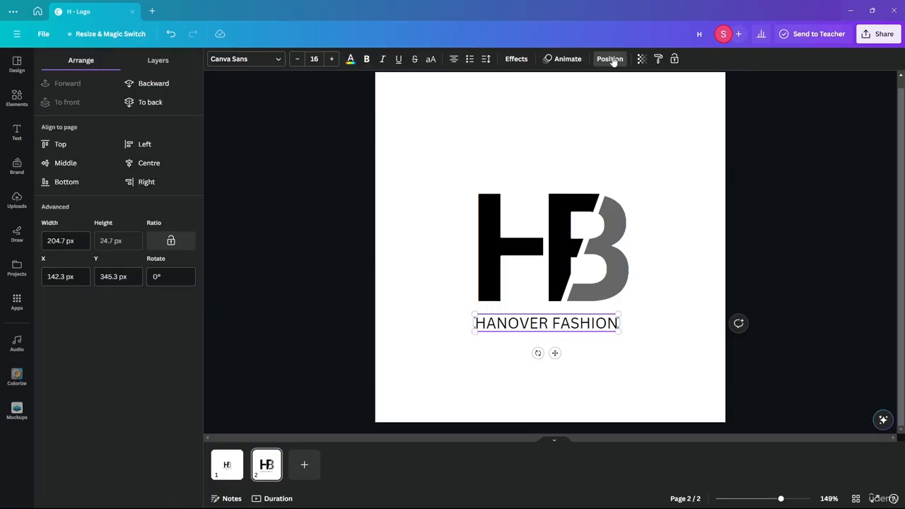
{"action": "left_click", "coordinate": [149, 163]}
{"action": "left_click", "coordinate": [838, 253]}
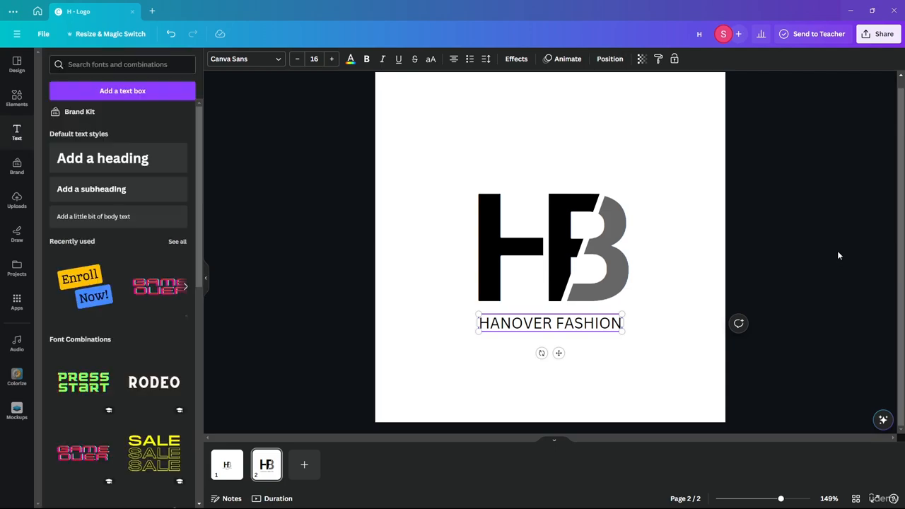
{"action": "mouse_move", "coordinate": [567, 246]}
{"action": "left_mouse_down"}
{"action": "mouse_move", "coordinate": [566, 259]}
{"action": "mouse_move", "coordinate": [550, 251]}
{"action": "mouse_move", "coordinate": [566, 251]}
{"action": "left_mouse_up"}
{"action": "left_click", "coordinate": [800, 276]}
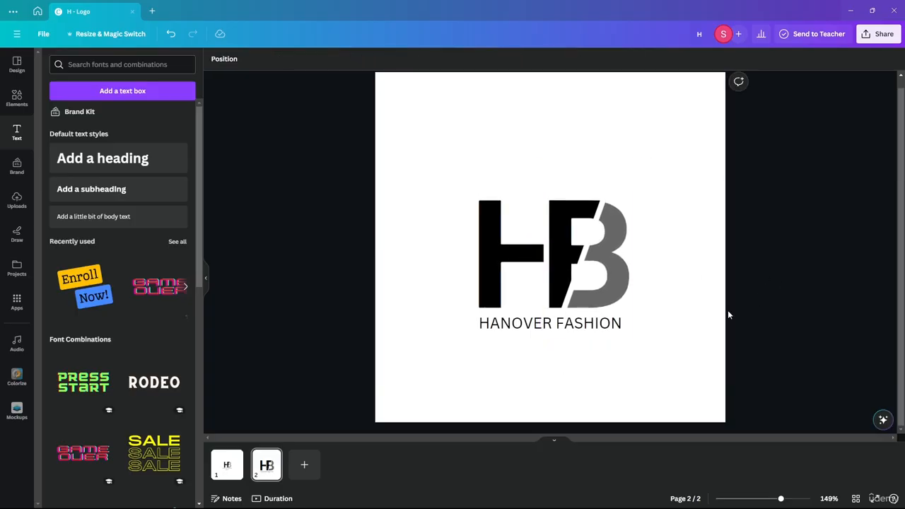
Duplicate the HANOVER FASHION text just below itself and change the copy's wording to BRAND
{"action": "scroll", "coordinate": [574, 380], "scroll_direction": "up", "scroll_amount": 5}
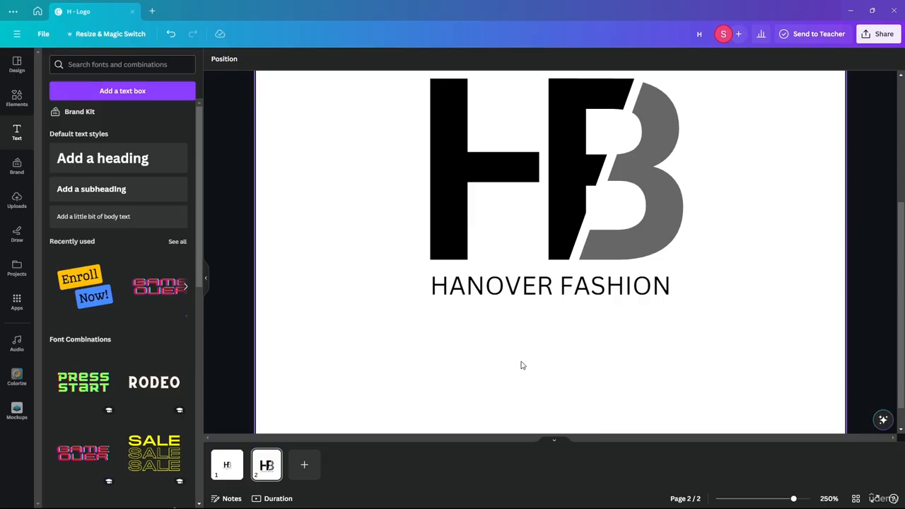
{"action": "left_click_drag", "start_coordinate": [550, 291], "coordinate": [548, 320]}
{"action": "double_click", "coordinate": [551, 322]}
{"action": "type", "text": "bR"}
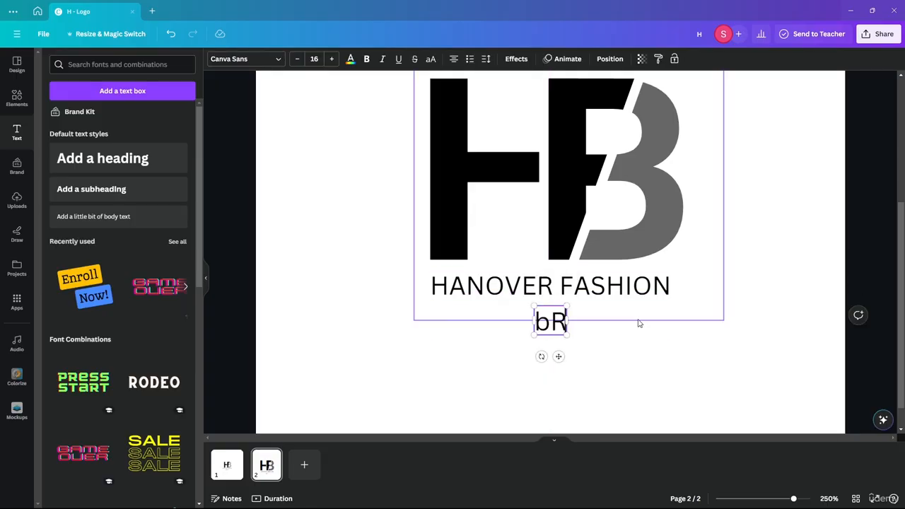
{"action": "key", "text": "BackSpace"}
{"action": "key", "text": "BackSpace"}
{"action": "type", "text": "BRAND"}
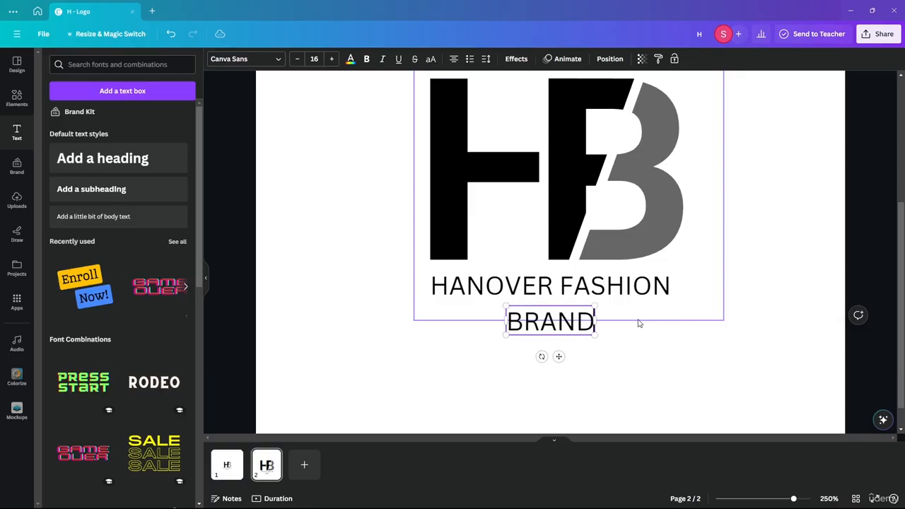
{"action": "left_click", "coordinate": [601, 375]}
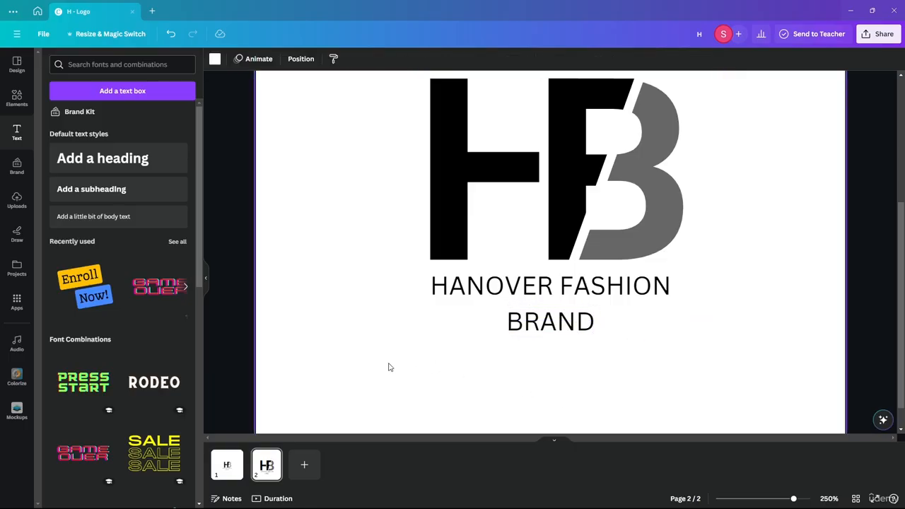
Group the monogram with the HANOVER FASHION and BRAND text lines
{"action": "left_click_drag", "start_coordinate": [388, 368], "coordinate": [736, 160]}
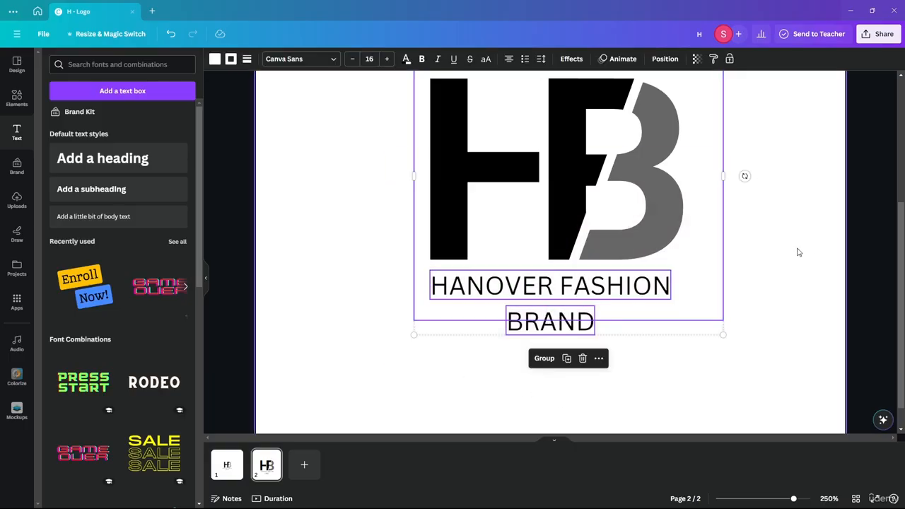
{"action": "key", "text": "ctrl+g"}
{"action": "left_click", "coordinate": [665, 380]}
{"action": "scroll", "coordinate": [703, 337], "scroll_direction": "down", "scroll_amount": 1}
{"action": "scroll", "coordinate": [704, 338], "scroll_direction": "down", "scroll_amount": 2}
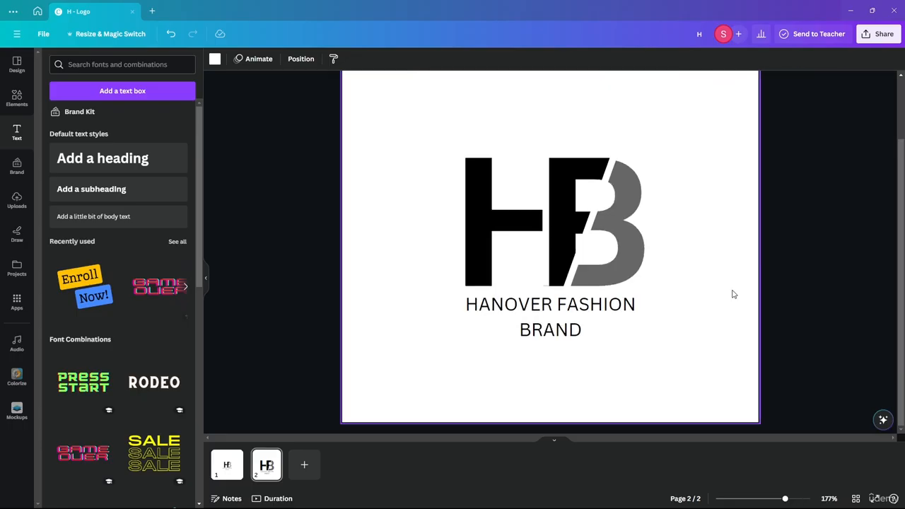
Change the font of the HANOVER FASHION text within the group to Roboto
{"action": "left_click", "coordinate": [550, 307]}
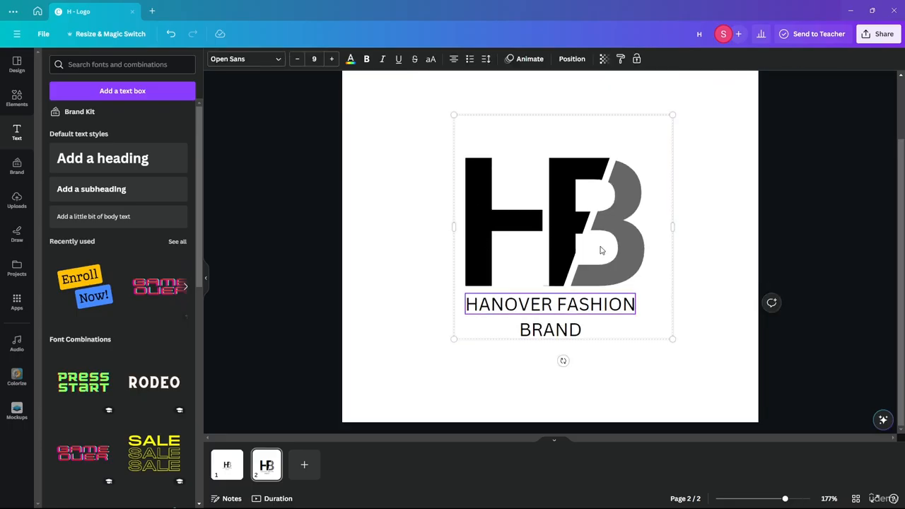
{"action": "left_click", "coordinate": [250, 62]}
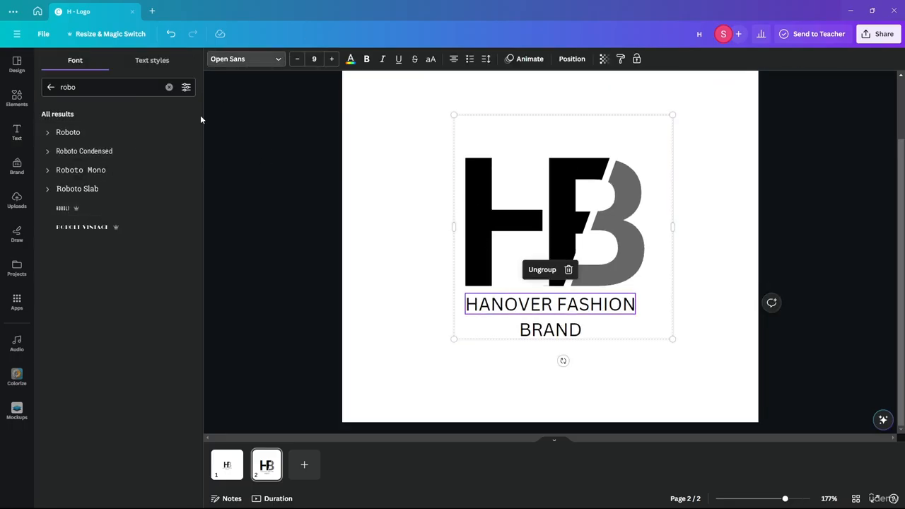
{"action": "left_click", "coordinate": [86, 134]}
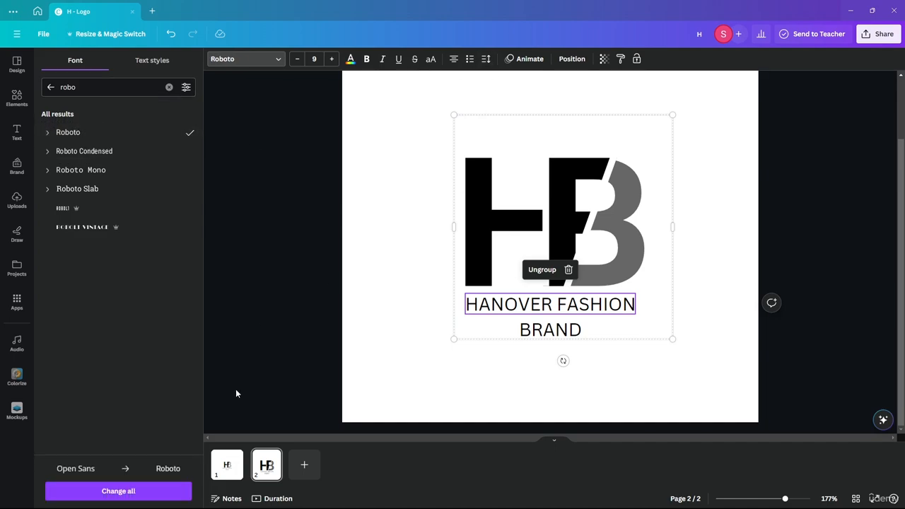
Check the font of page 1's HANOVER FASHION text and change the same text on page 2 to Sukar
{"action": "left_click", "coordinate": [227, 465]}
{"action": "left_click", "coordinate": [548, 262]}
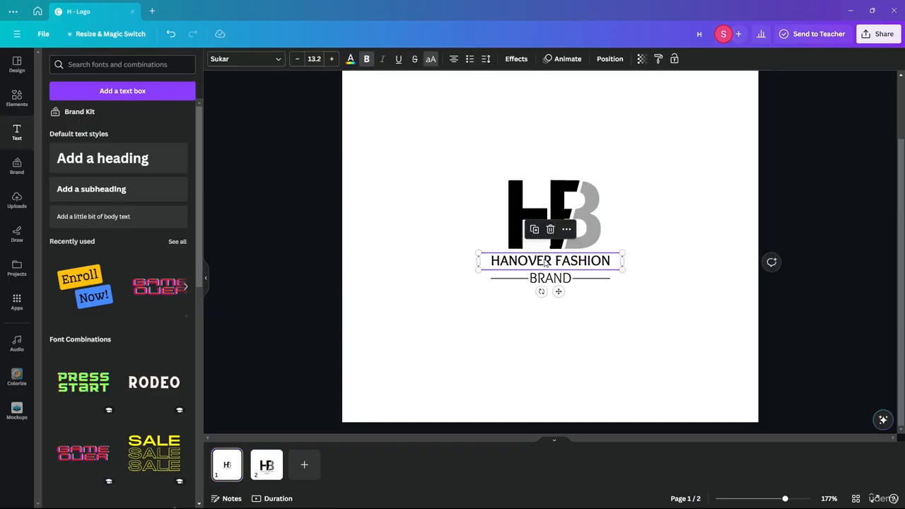
{"action": "left_click", "coordinate": [266, 465]}
{"action": "left_click", "coordinate": [566, 304]}
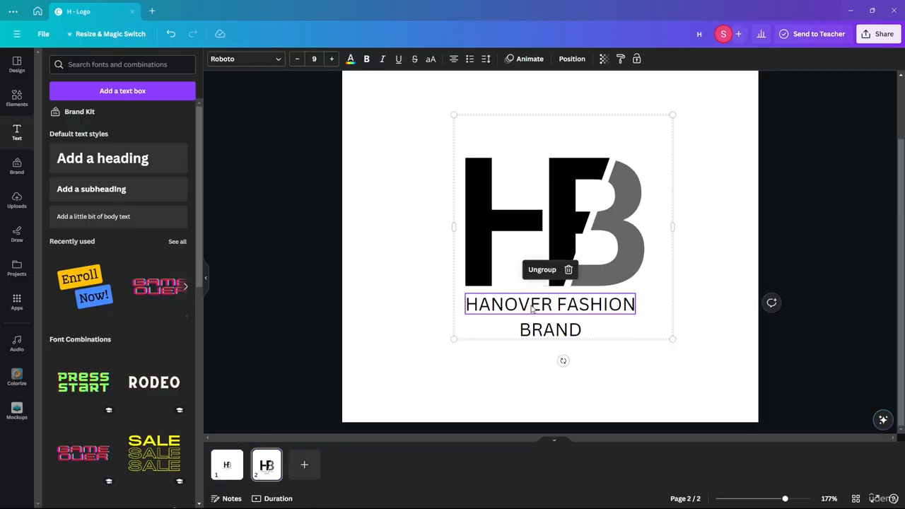
{"action": "left_click", "coordinate": [248, 59]}
{"action": "left_click_drag", "start_coordinate": [83, 91], "coordinate": [21, 89]}
{"action": "type", "text": "SUKAR"}
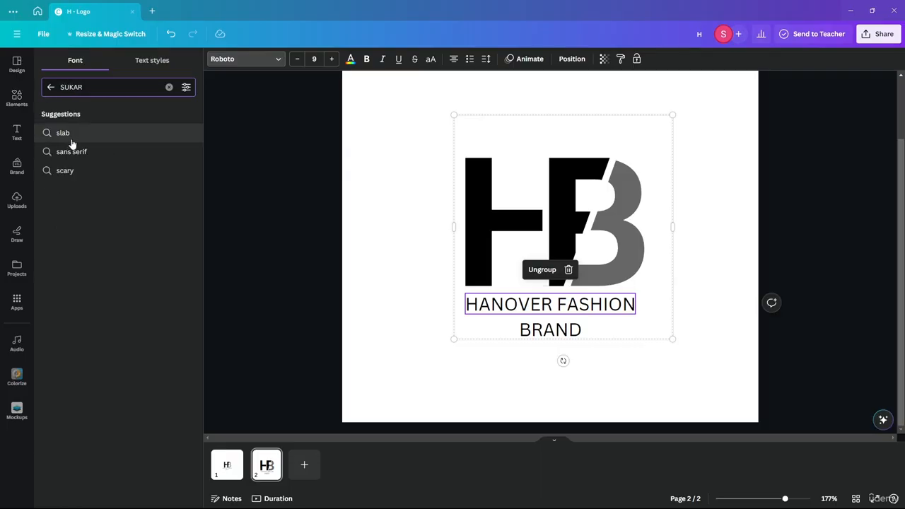
{"action": "key", "text": "Return"}
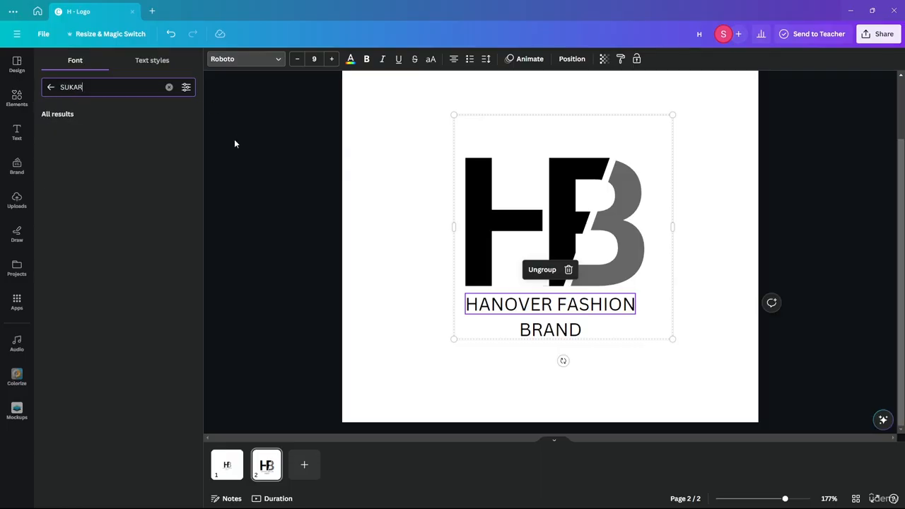
{"action": "left_click", "coordinate": [101, 134]}
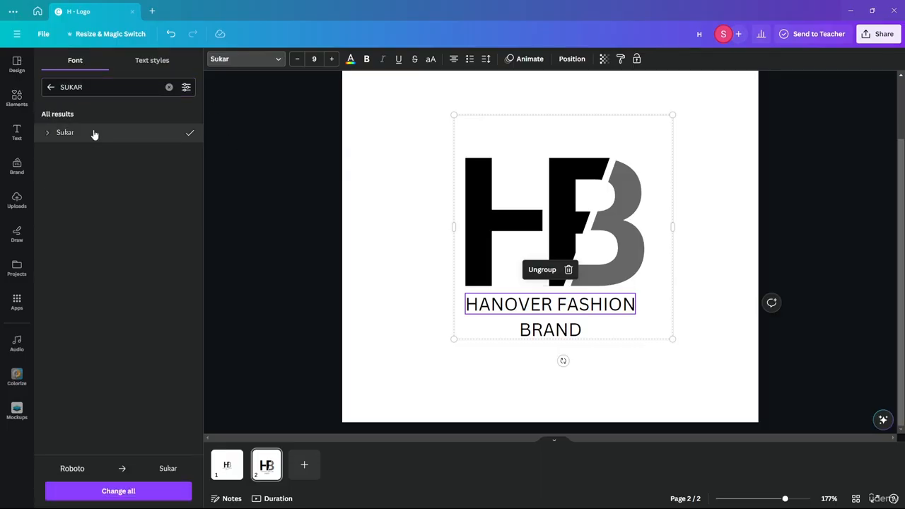
{"action": "left_click", "coordinate": [528, 306]}
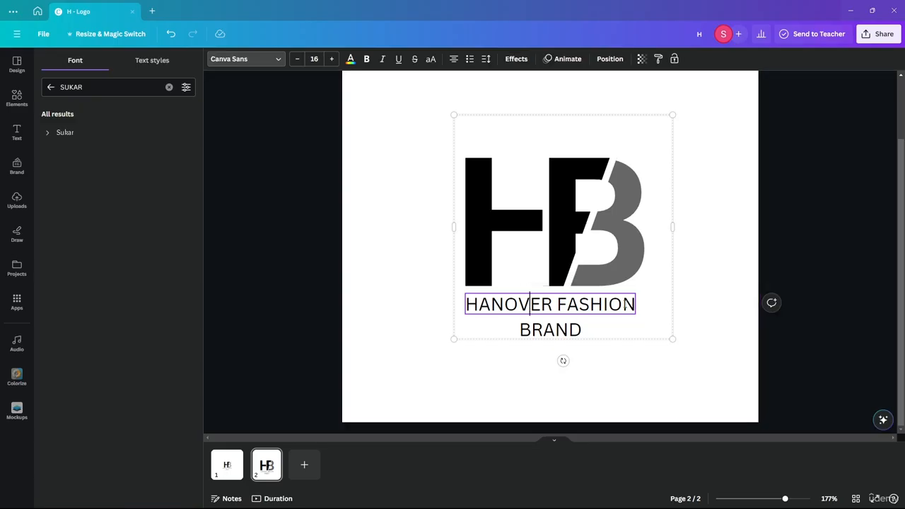
{"action": "left_click_drag", "start_coordinate": [634, 304], "coordinate": [456, 304]}
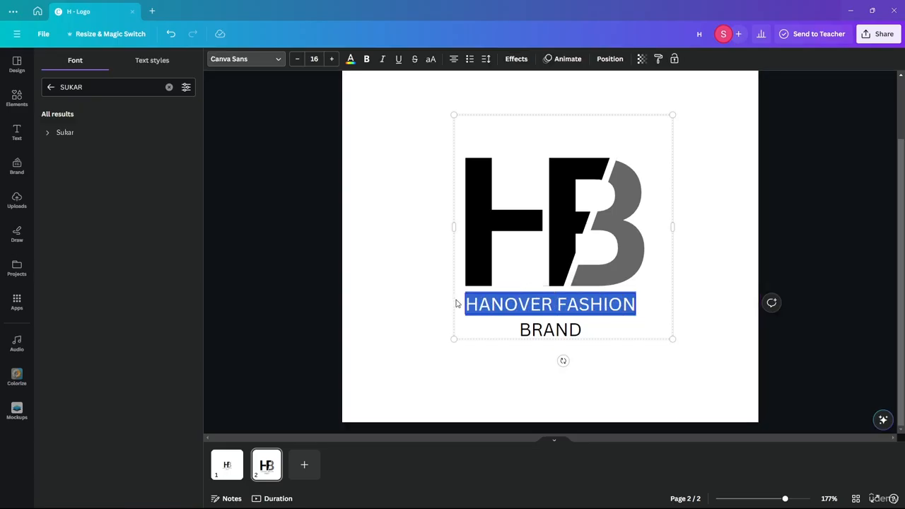
{"action": "left_click", "coordinate": [76, 135]}
{"action": "left_click", "coordinate": [322, 236]}
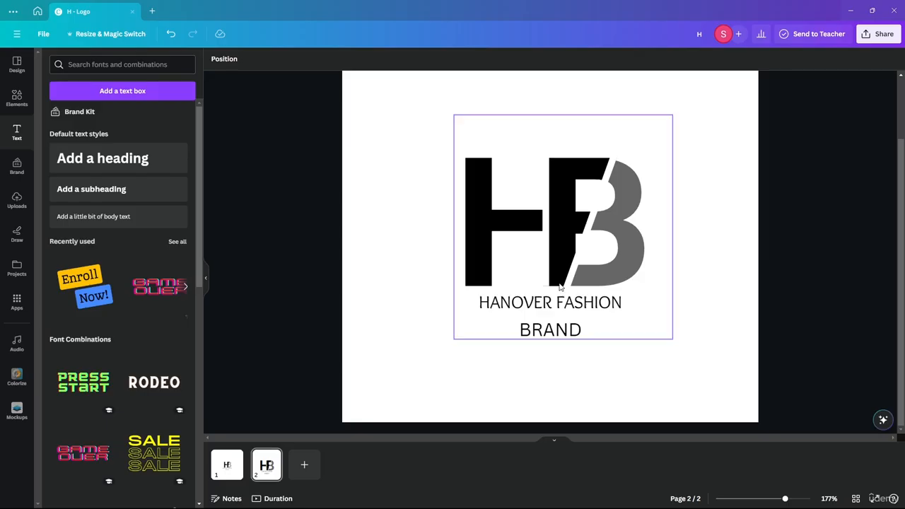
Make the HANOVER FASHION text within the page 2 logo group bold
{"action": "left_click", "coordinate": [532, 304]}
{"action": "left_click", "coordinate": [524, 304]}
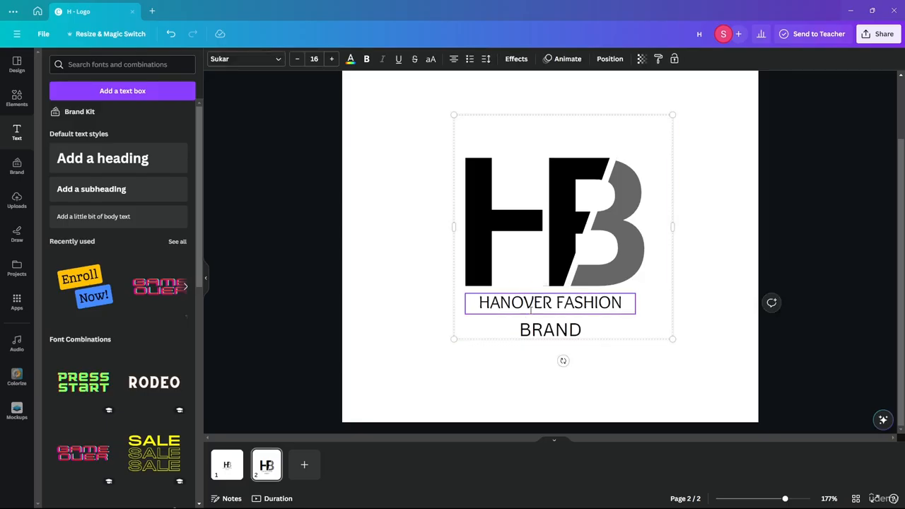
{"action": "triple_click", "coordinate": [531, 309]}
{"action": "left_click", "coordinate": [367, 59]}
{"action": "left_click", "coordinate": [396, 237]}
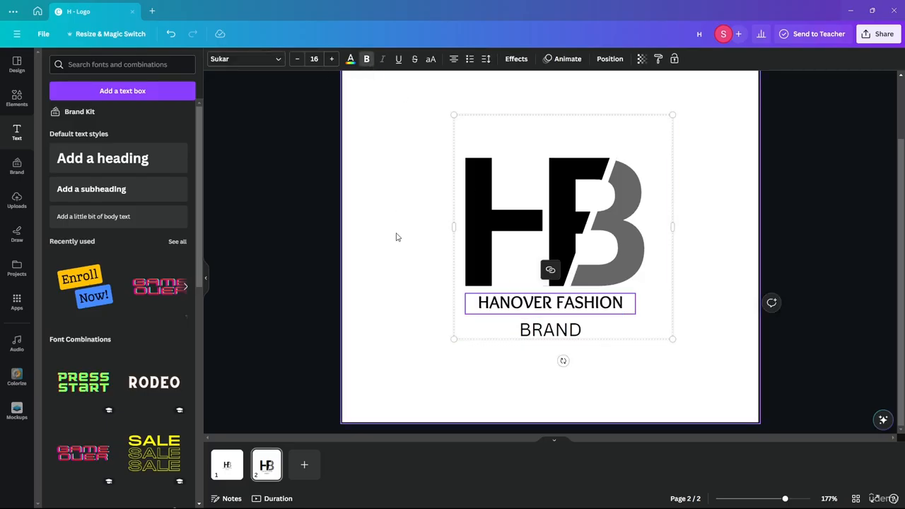
Check the font of page 1's BRAND text and change the BRAND text on page 2 to Sukar
{"action": "left_click", "coordinate": [234, 464]}
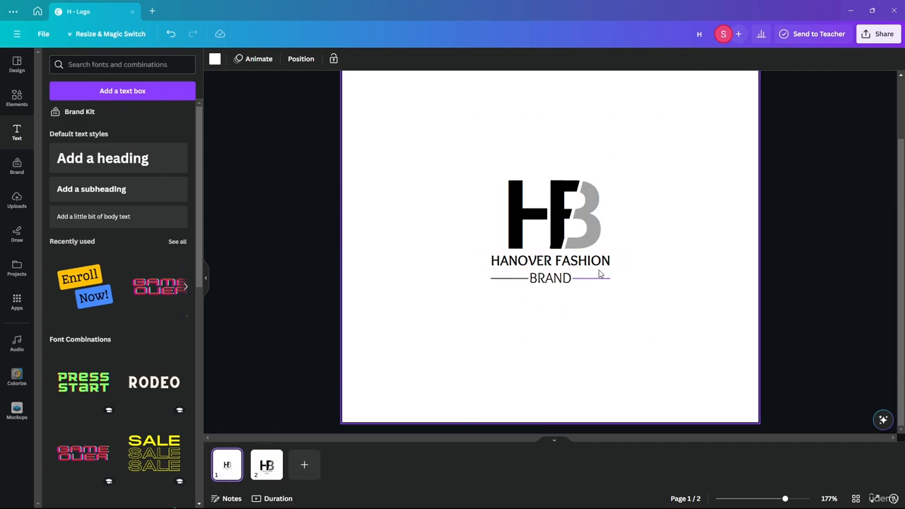
{"action": "left_click", "coordinate": [558, 279]}
{"action": "left_click", "coordinate": [266, 465]}
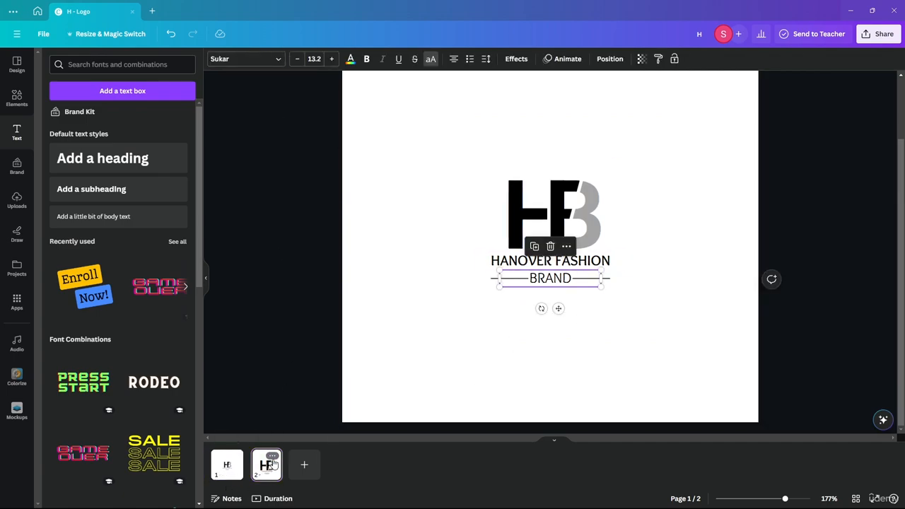
{"action": "left_click", "coordinate": [543, 333]}
{"action": "left_click", "coordinate": [235, 58]}
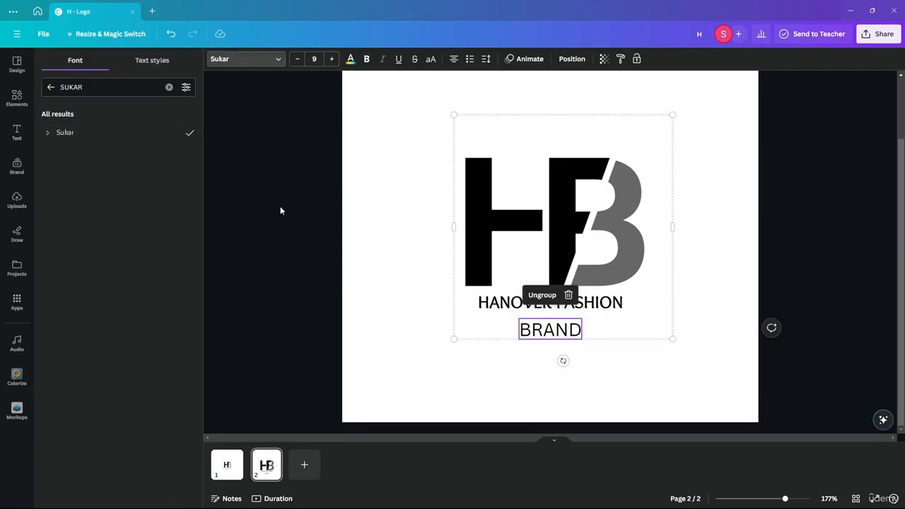
{"action": "left_click", "coordinate": [352, 248]}
{"action": "left_click", "coordinate": [215, 467]}
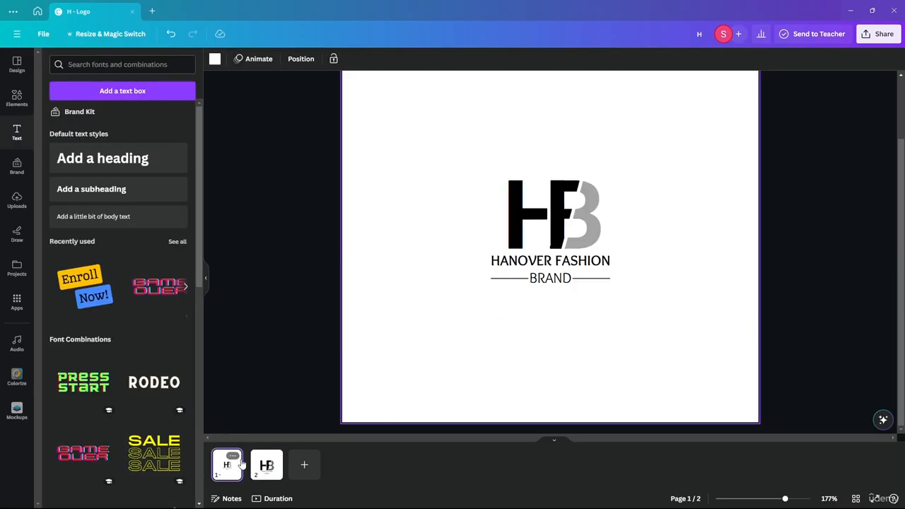
{"action": "left_click", "coordinate": [263, 465]}
{"action": "left_click", "coordinate": [532, 306]}
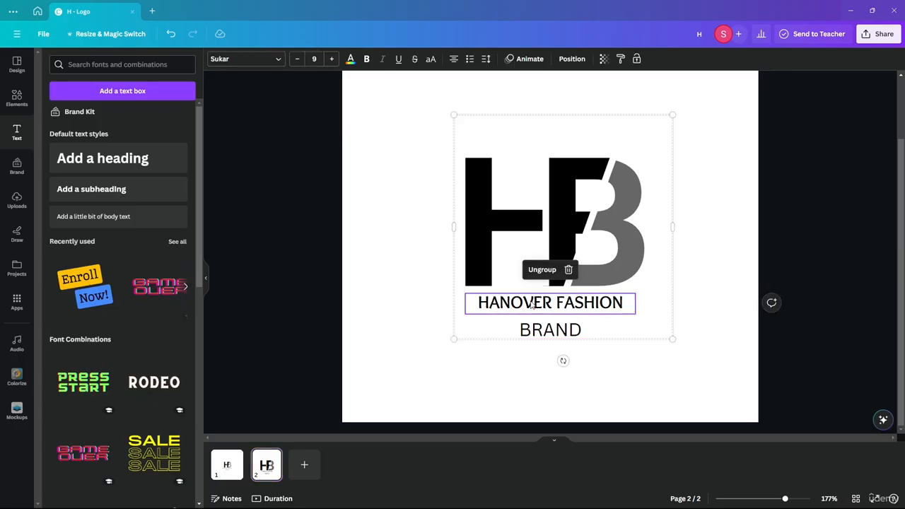
{"action": "left_click", "coordinate": [547, 331]}
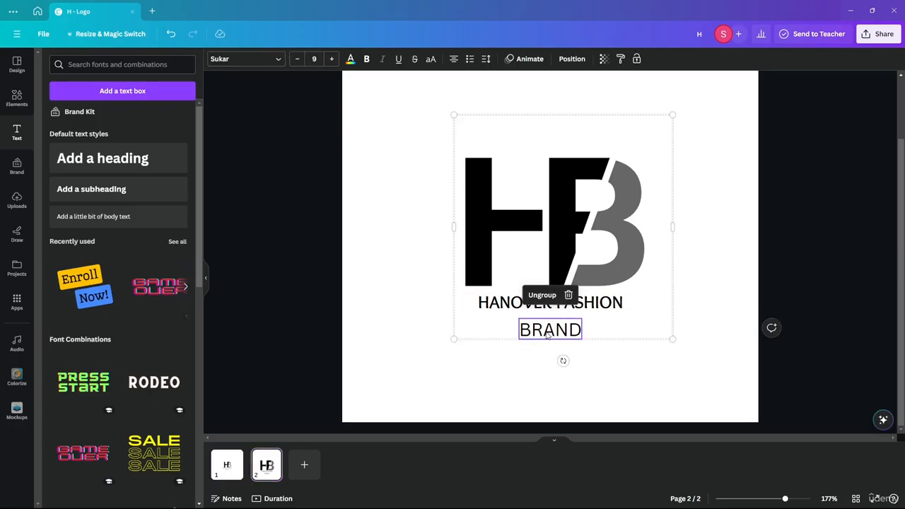
{"action": "double_click", "coordinate": [547, 332]}
{"action": "left_click", "coordinate": [229, 59]}
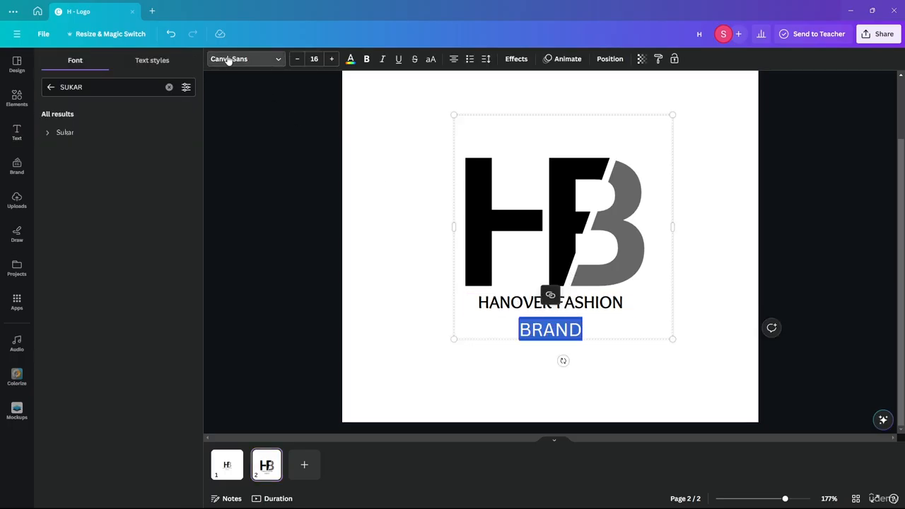
{"action": "left_click", "coordinate": [71, 134]}
{"action": "left_click", "coordinate": [404, 244]}
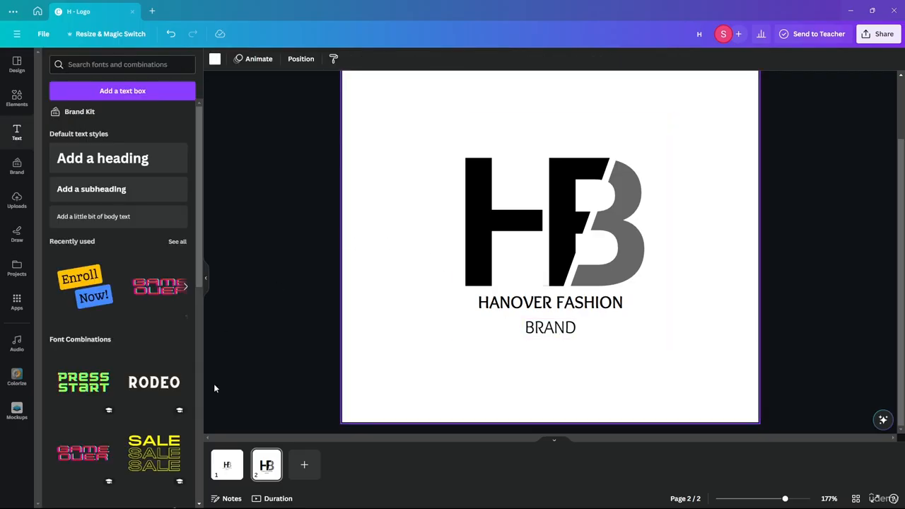
Add a straight horizontal line to the left of BRAND and colour it black
{"action": "left_click", "coordinate": [17, 97]}
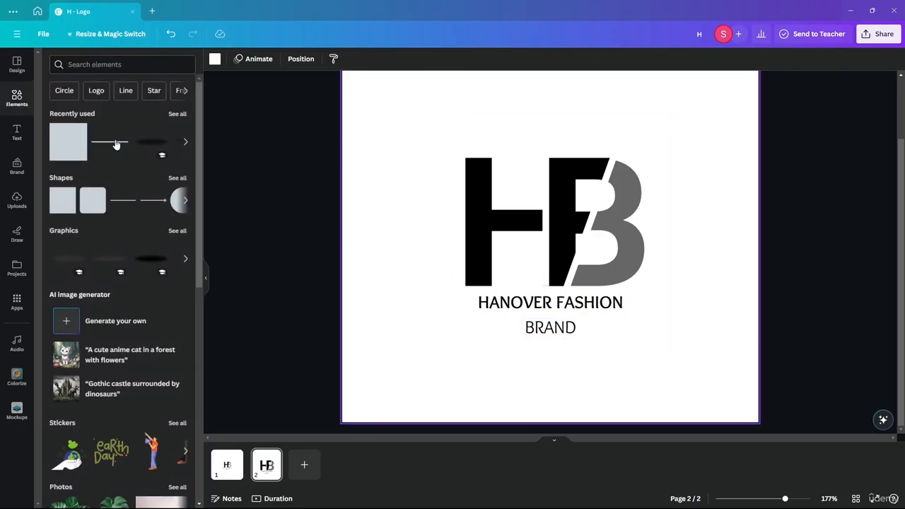
{"action": "mouse_move", "coordinate": [400, 312]}
{"action": "left_mouse_down"}
{"action": "mouse_move", "coordinate": [404, 344]}
{"action": "mouse_move", "coordinate": [386, 318]}
{"action": "left_mouse_up"}
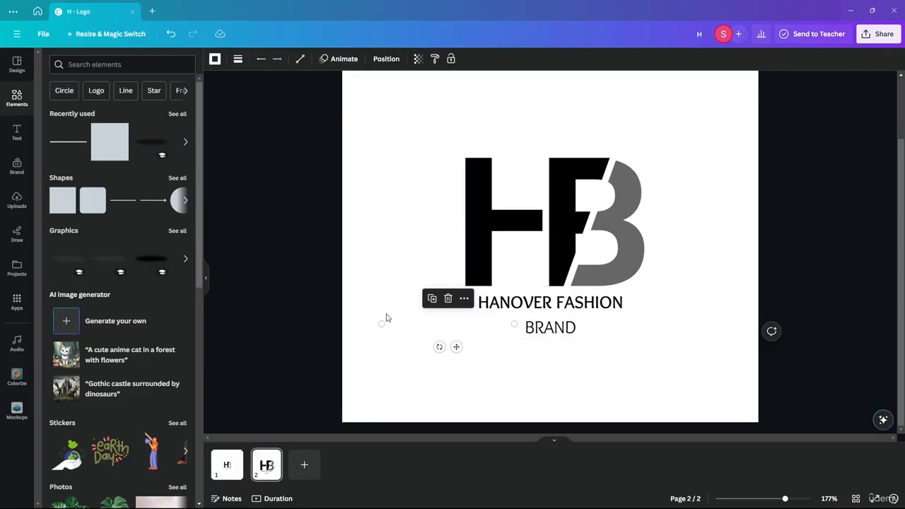
{"action": "left_click", "coordinate": [214, 62]}
{"action": "left_click", "coordinate": [76, 116]}
{"action": "left_click", "coordinate": [481, 391]}
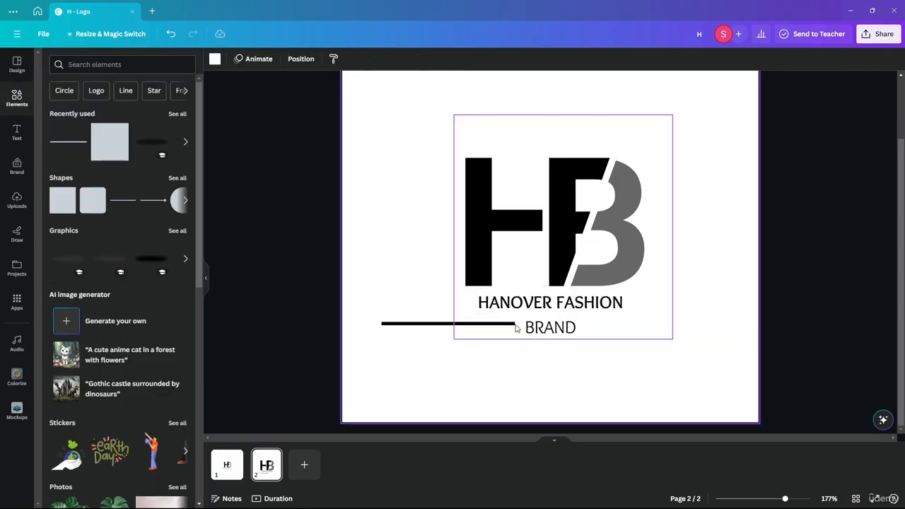
Shorten the black line and move it level with BRAND, just left of the word
{"action": "left_click", "coordinate": [513, 328]}
{"action": "left_click", "coordinate": [403, 324]}
{"action": "left_click_drag", "start_coordinate": [411, 330], "coordinate": [454, 328]}
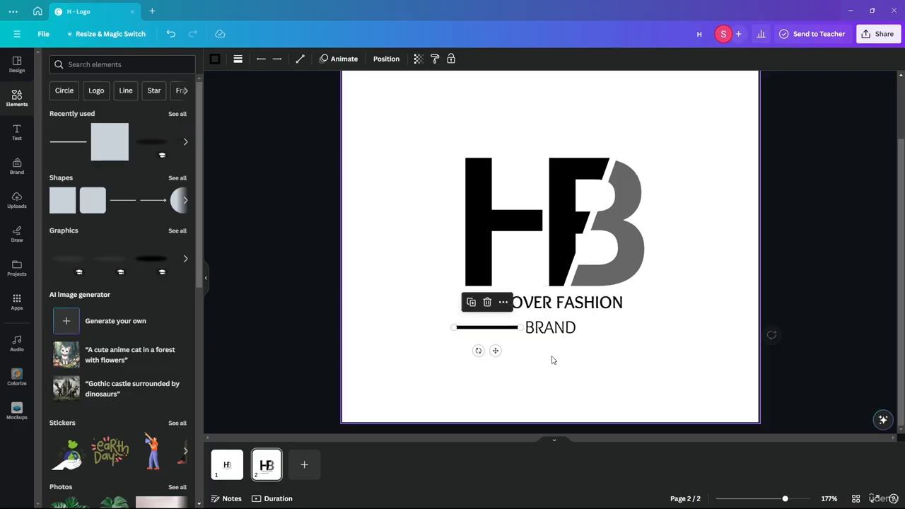
Duplicate the black line to the right of BRAND, ending flush with the right edge of HANOVER FASHION
{"action": "scroll", "coordinate": [528, 361], "scroll_direction": "up", "scroll_amount": 5}
{"action": "left_click_drag", "start_coordinate": [386, 297], "coordinate": [657, 296]}
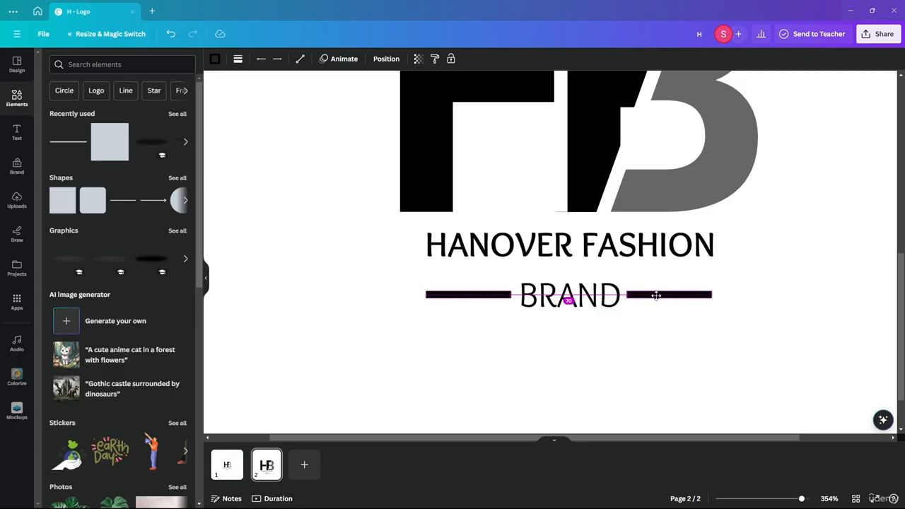
{"action": "left_click_drag", "start_coordinate": [660, 296], "coordinate": [659, 296]}
{"action": "left_click", "coordinate": [619, 360]}
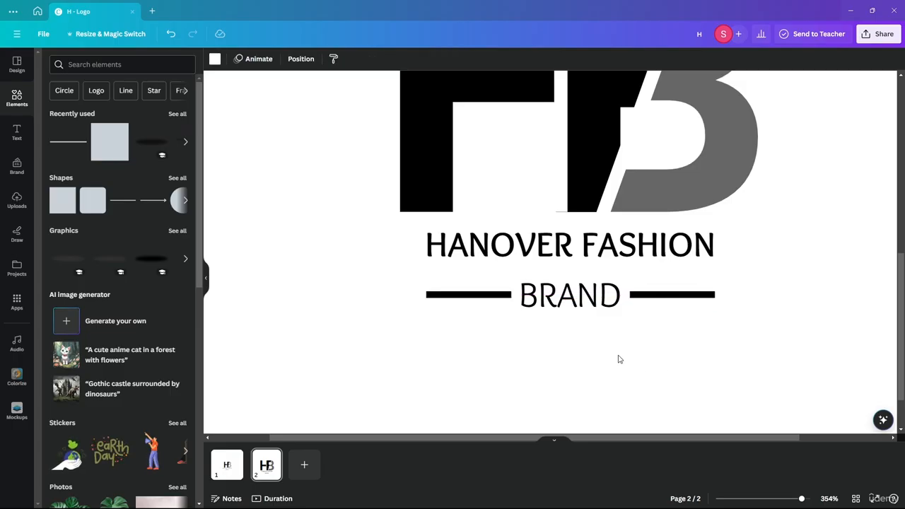
Group the monogram, both text lines and the two black lines into one logo
{"action": "scroll", "coordinate": [618, 360], "scroll_direction": "down", "scroll_amount": 5}
{"action": "left_click_drag", "start_coordinate": [642, 175], "coordinate": [381, 374]}
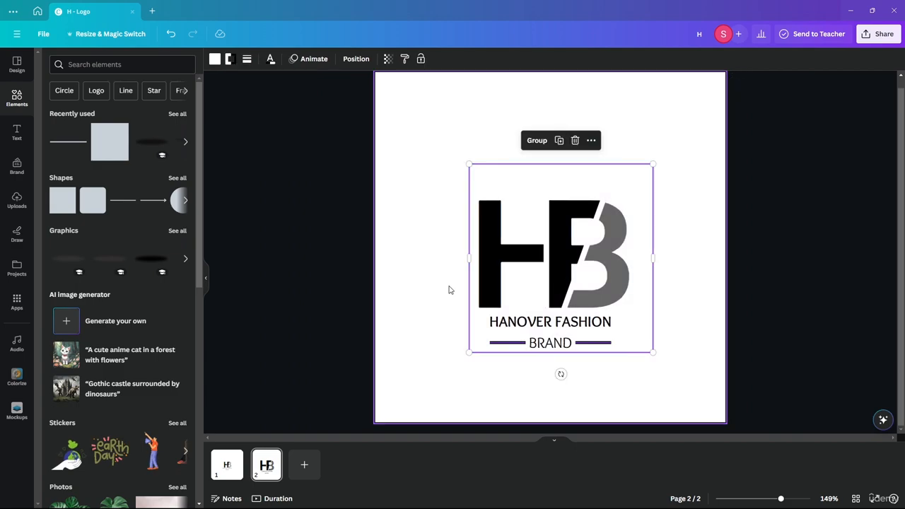
{"action": "key", "text": "ctrl+g"}
{"action": "left_click", "coordinate": [424, 352]}
Align the grouped logo to the centre and middle of the page
{"action": "left_click", "coordinate": [556, 262]}
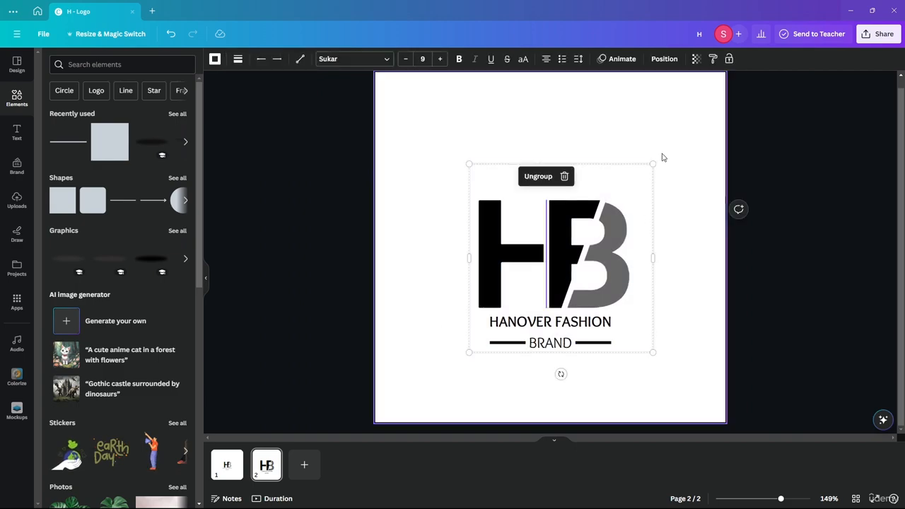
{"action": "left_click", "coordinate": [661, 59]}
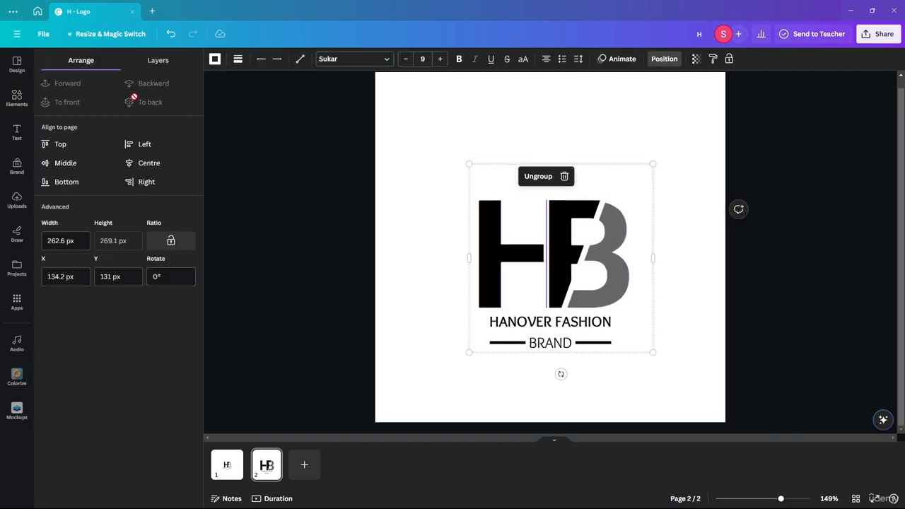
{"action": "left_click", "coordinate": [139, 163]}
{"action": "left_click", "coordinate": [65, 162]}
{"action": "left_click", "coordinate": [758, 251]}
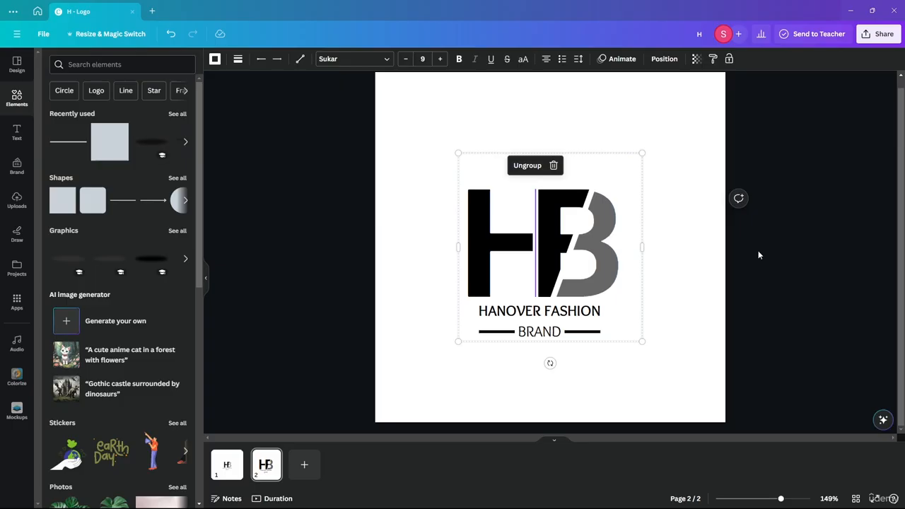
Shift the logo group slightly to the right so the visible monogram sits centred on the page
{"action": "left_click", "coordinate": [796, 310]}
{"action": "scroll", "coordinate": [725, 277], "scroll_direction": "down", "scroll_amount": 3}
{"action": "scroll", "coordinate": [737, 289], "scroll_direction": "up", "scroll_amount": 2}
{"action": "left_click_drag", "start_coordinate": [561, 273], "coordinate": [566, 263]}
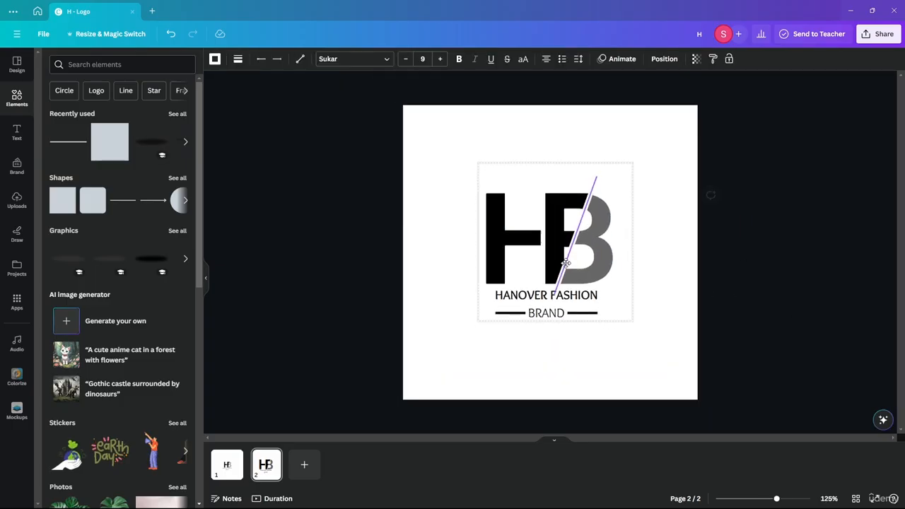
{"action": "left_click", "coordinate": [808, 249]}
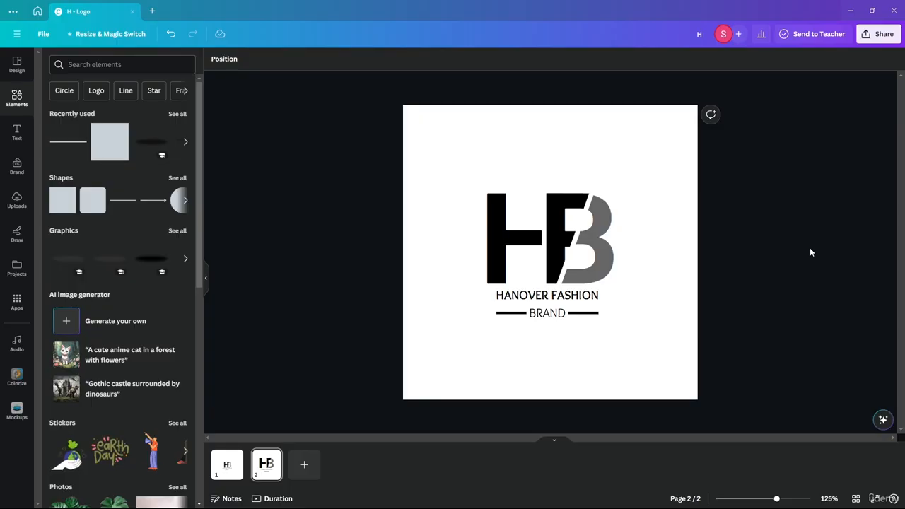
Compare the logo on page 2 with page 1's template and add a blank third page
{"action": "left_click", "coordinate": [227, 467]}
{"action": "left_click", "coordinate": [267, 469]}
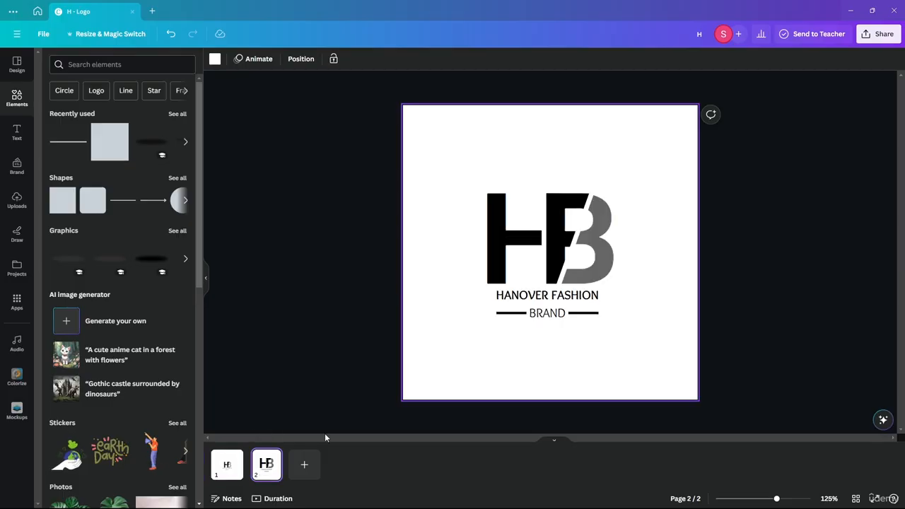
{"action": "left_click", "coordinate": [229, 472]}
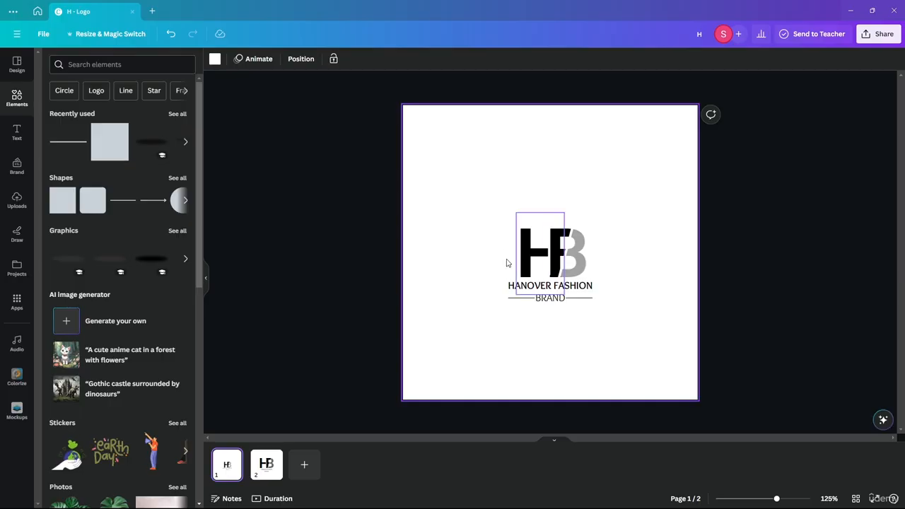
{"action": "left_click", "coordinate": [263, 469]}
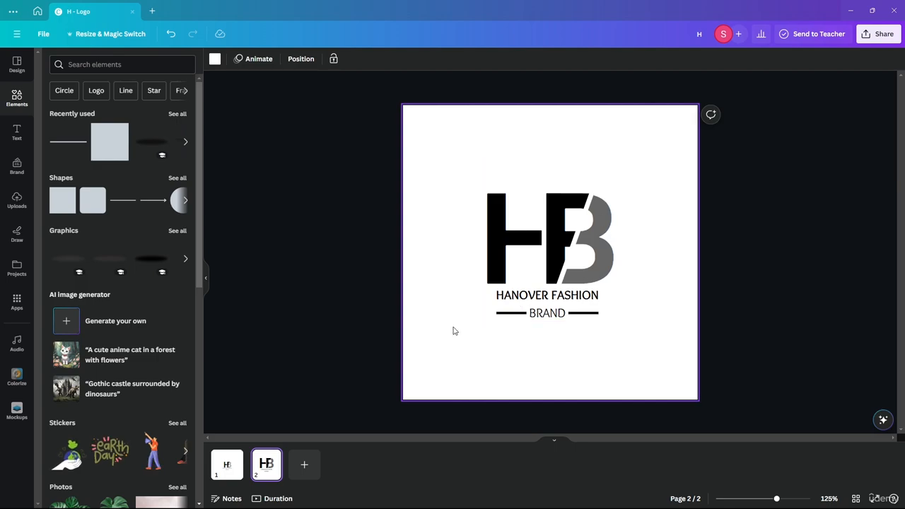
{"action": "left_click", "coordinate": [827, 259]}
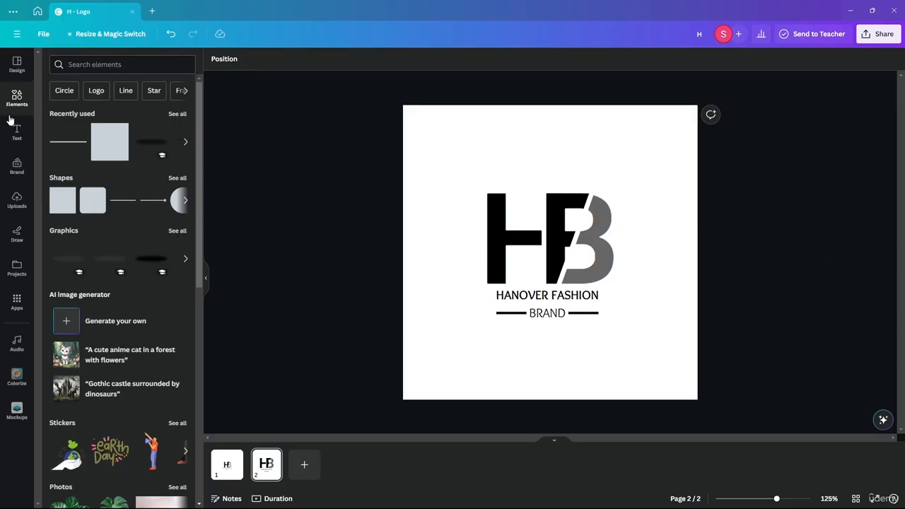
{"action": "key", "text": "ctrl+Return"}
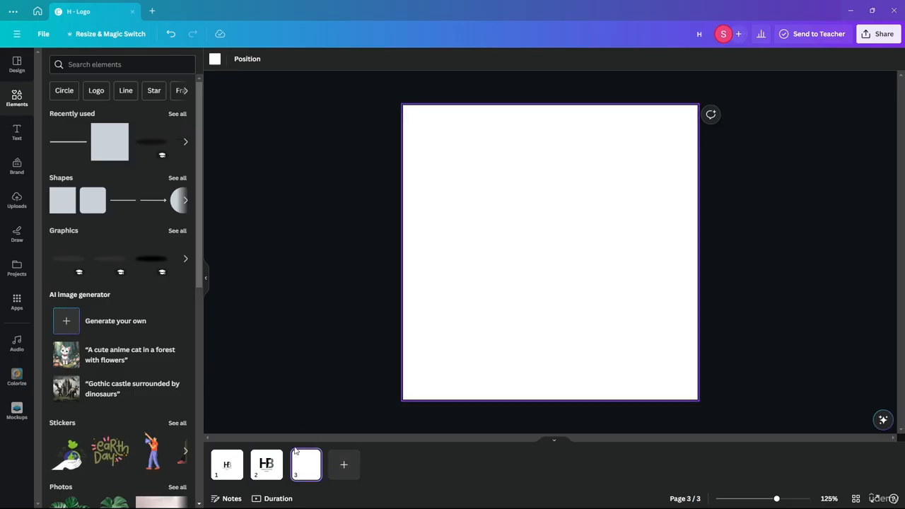
Browse the elements library and look through the Stickers category
{"action": "scroll", "coordinate": [101, 205], "scroll_direction": "down", "scroll_amount": 6}
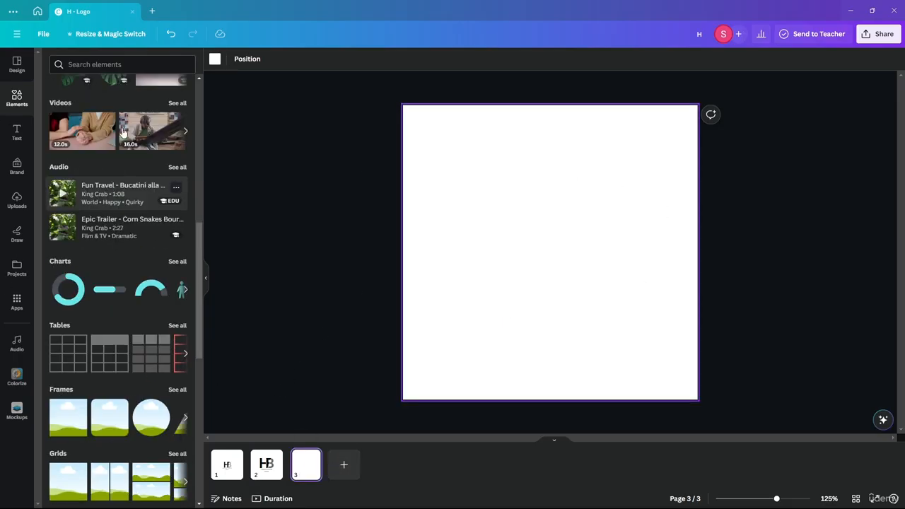
{"action": "scroll", "coordinate": [123, 133], "scroll_direction": "up", "scroll_amount": 6}
{"action": "left_click", "coordinate": [96, 64]}
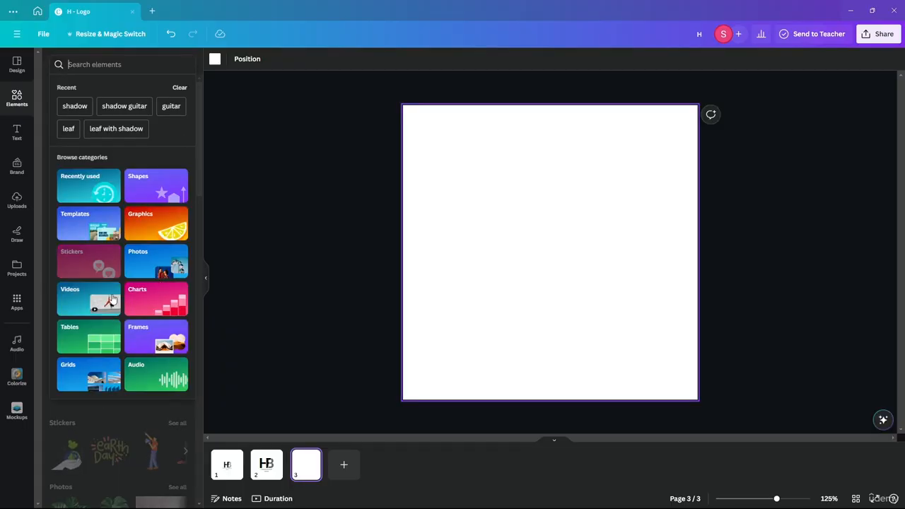
{"action": "left_click", "coordinate": [99, 264]}
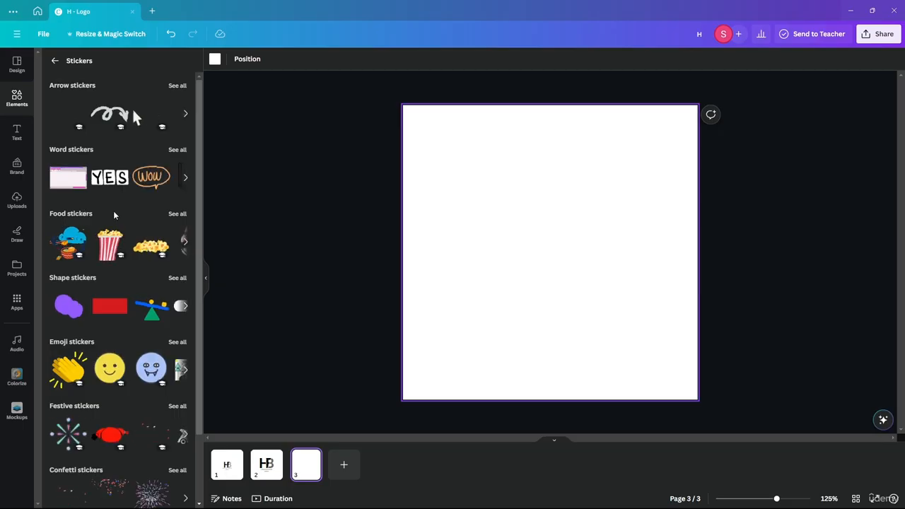
{"action": "scroll", "coordinate": [92, 182], "scroll_direction": "down", "scroll_amount": 2}
{"action": "scroll", "coordinate": [92, 183], "scroll_direction": "up", "scroll_amount": 2}
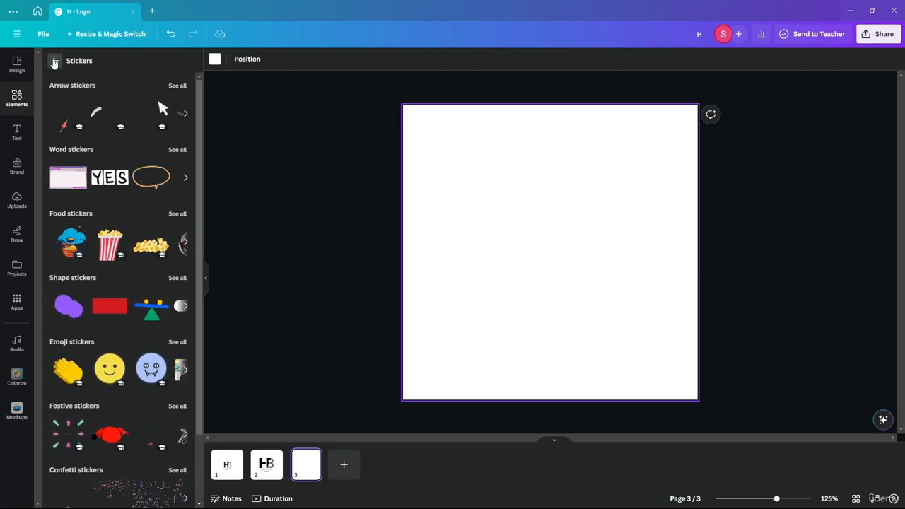
{"action": "left_click", "coordinate": [55, 61]}
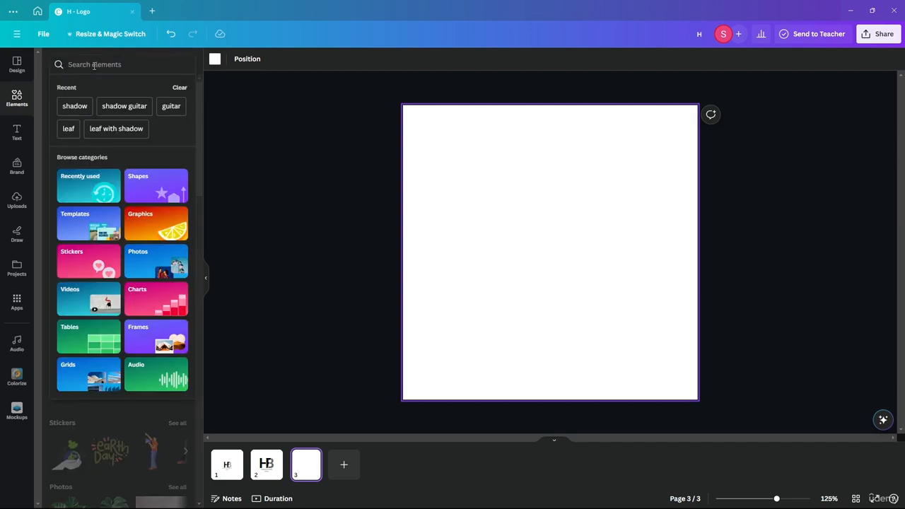
Search the elements for "bear", check the shape, video and photo results, and narrow the results to graphics
{"action": "left_click", "coordinate": [94, 65]}
{"action": "type", "text": "bear"}
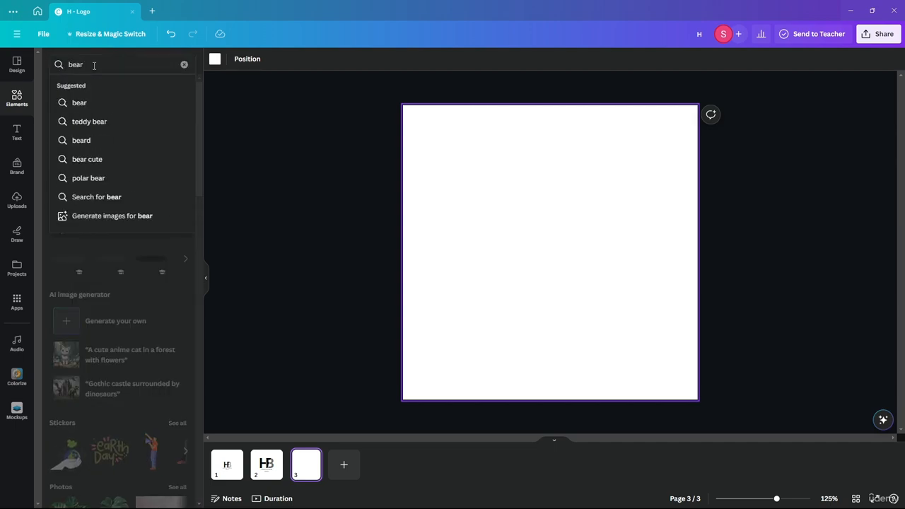
{"action": "key", "text": "Return"}
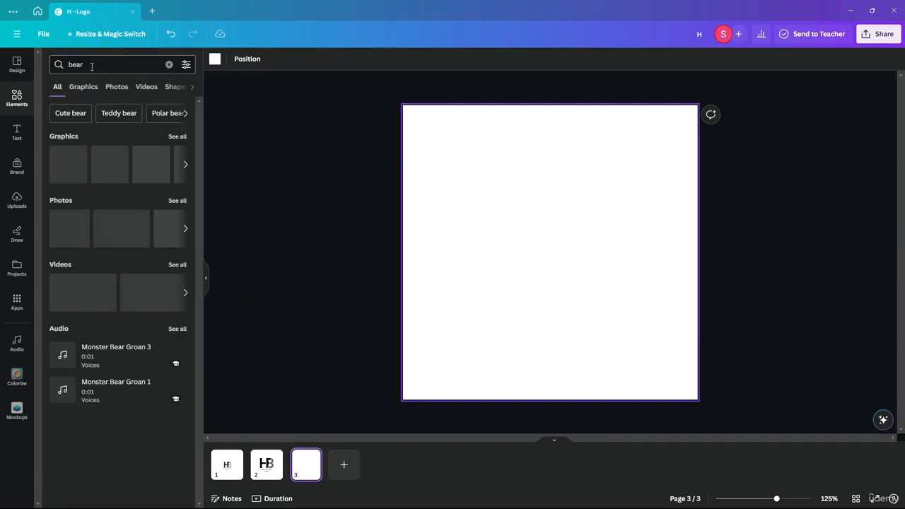
{"action": "left_click", "coordinate": [191, 87]}
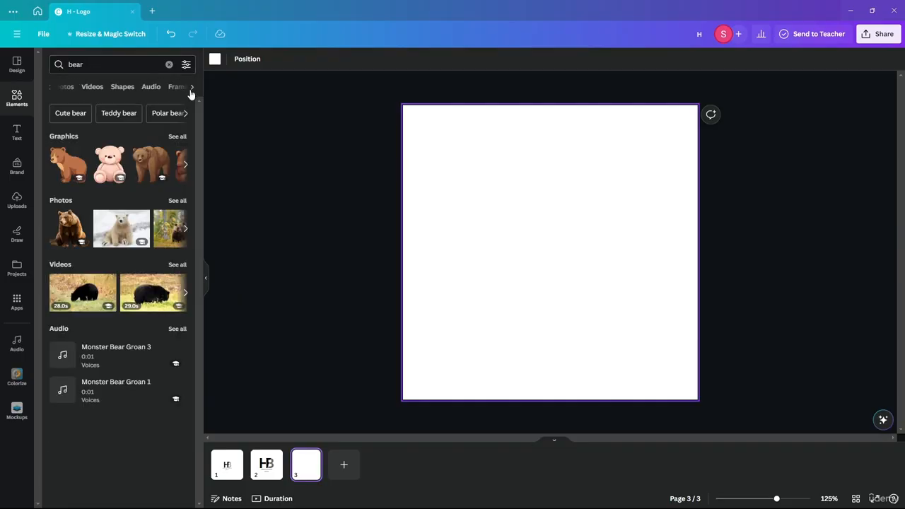
{"action": "left_click", "coordinate": [191, 88]}
{"action": "left_click", "coordinate": [189, 89]}
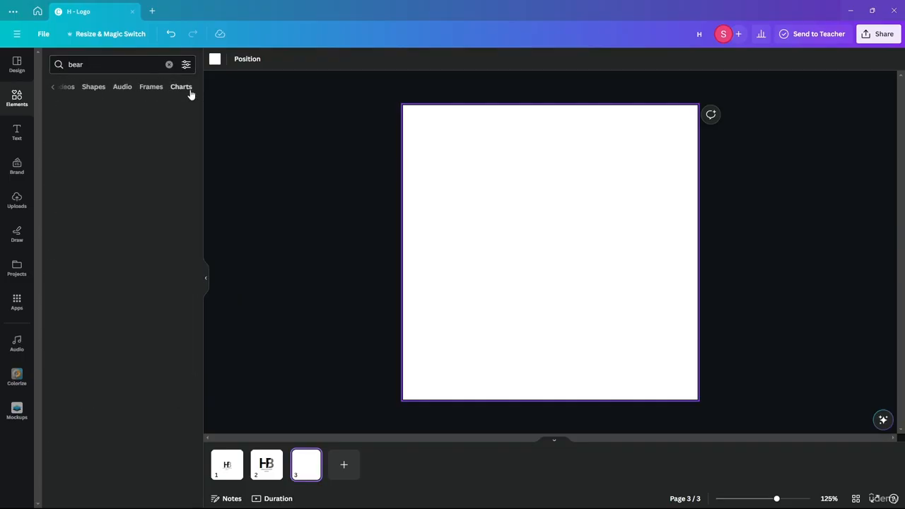
{"action": "left_click", "coordinate": [94, 87]}
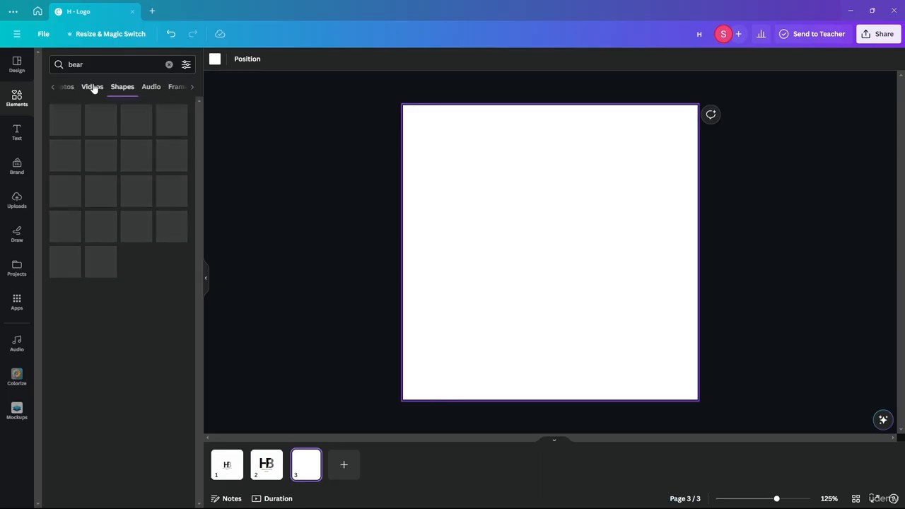
{"action": "left_click", "coordinate": [92, 89]}
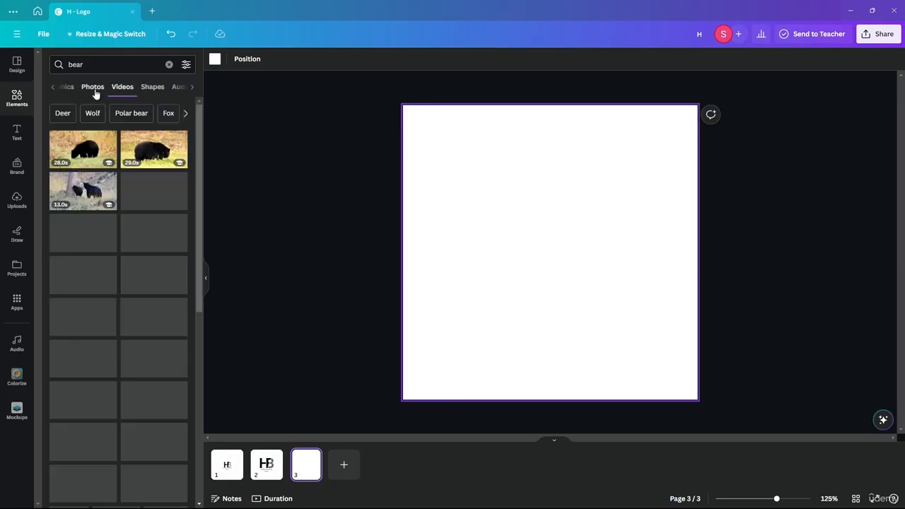
{"action": "left_click", "coordinate": [94, 90]}
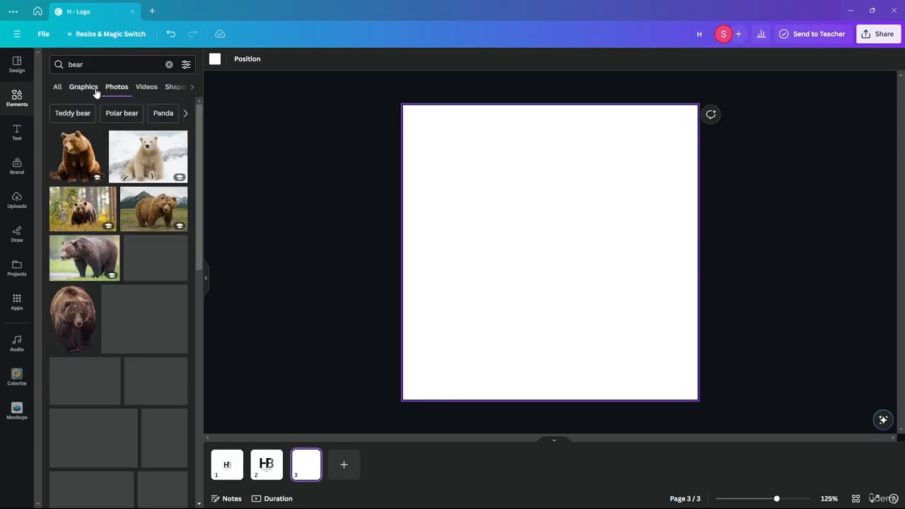
{"action": "left_click", "coordinate": [94, 89]}
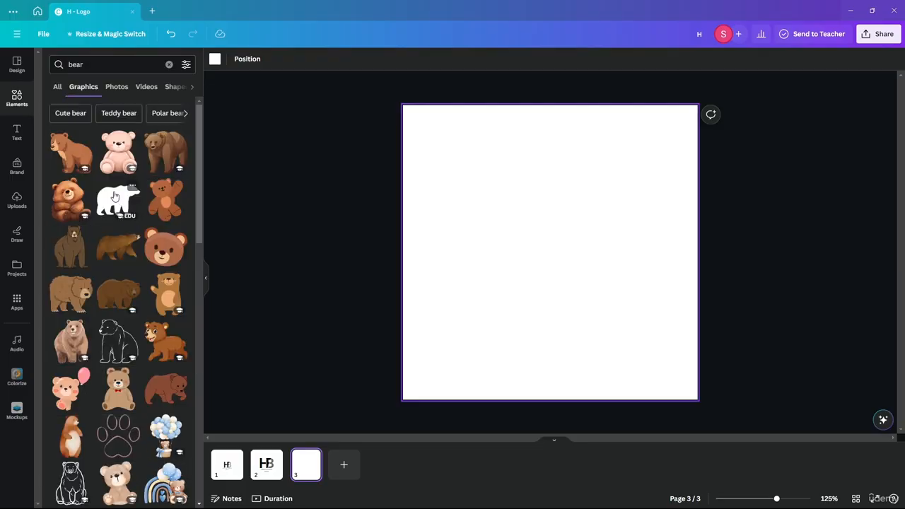
Add the sitting teddy bear graphic to page 3, shrink it and centre it on the page
{"action": "left_click_drag", "start_coordinate": [119, 478], "coordinate": [552, 258]}
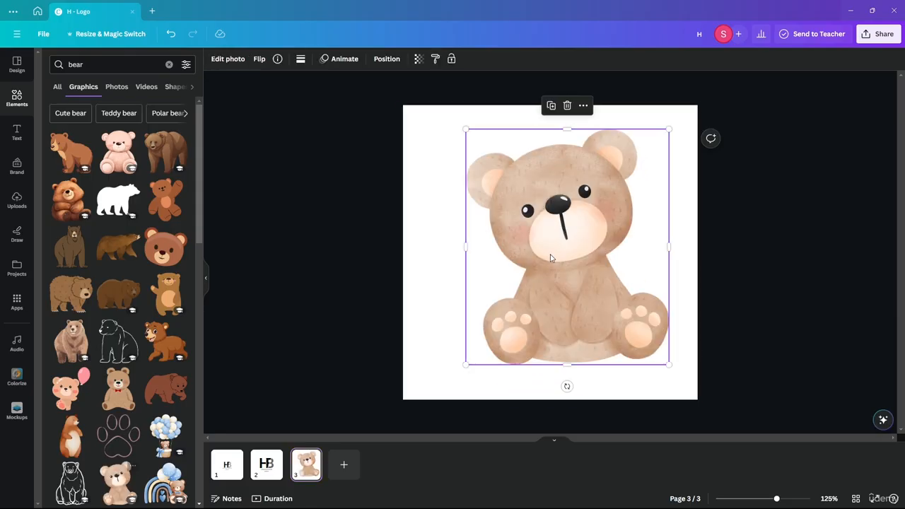
{"action": "left_click_drag", "start_coordinate": [669, 365], "coordinate": [564, 244]}
{"action": "left_click_drag", "start_coordinate": [497, 190], "coordinate": [532, 256]}
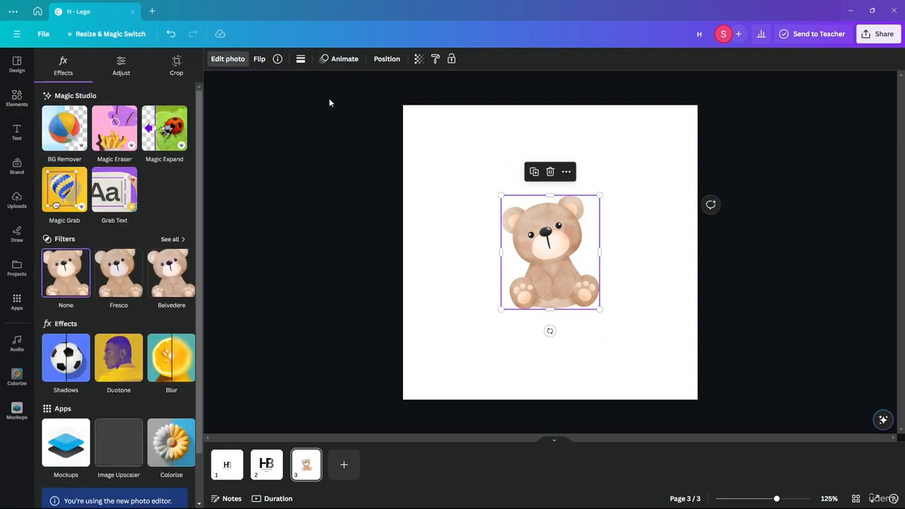
Apply the Mono duotone effect to the teddy bear graphic
{"action": "scroll", "coordinate": [111, 253], "scroll_direction": "down", "scroll_amount": 2}
{"action": "scroll", "coordinate": [111, 253], "scroll_direction": "up", "scroll_amount": 2}
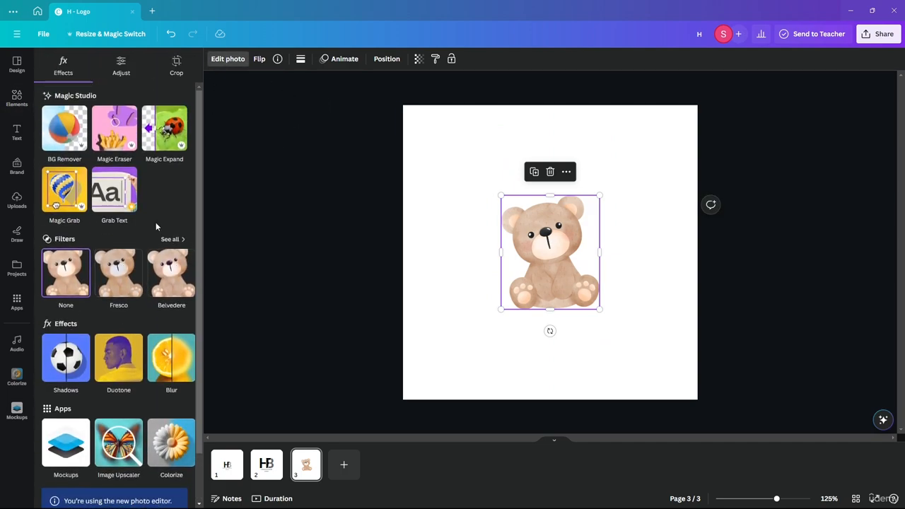
{"action": "left_click", "coordinate": [122, 355]}
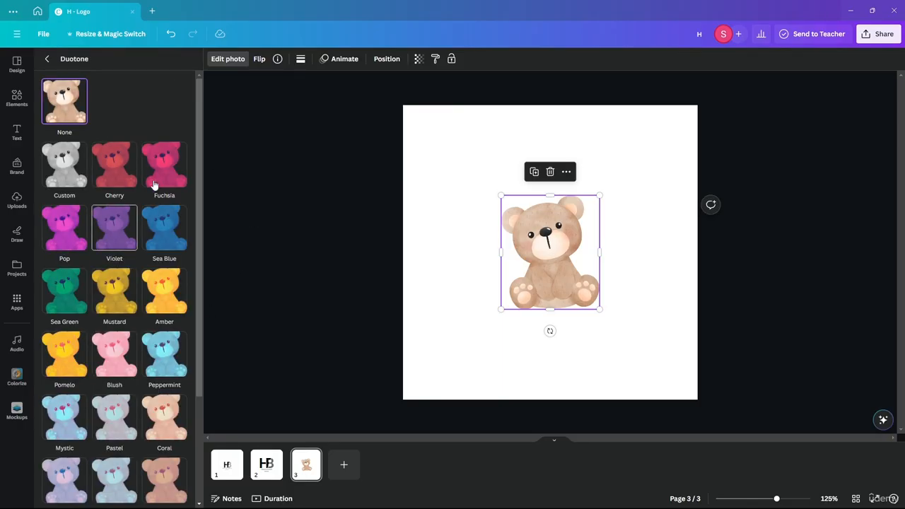
{"action": "scroll", "coordinate": [92, 311], "scroll_direction": "down", "scroll_amount": 3}
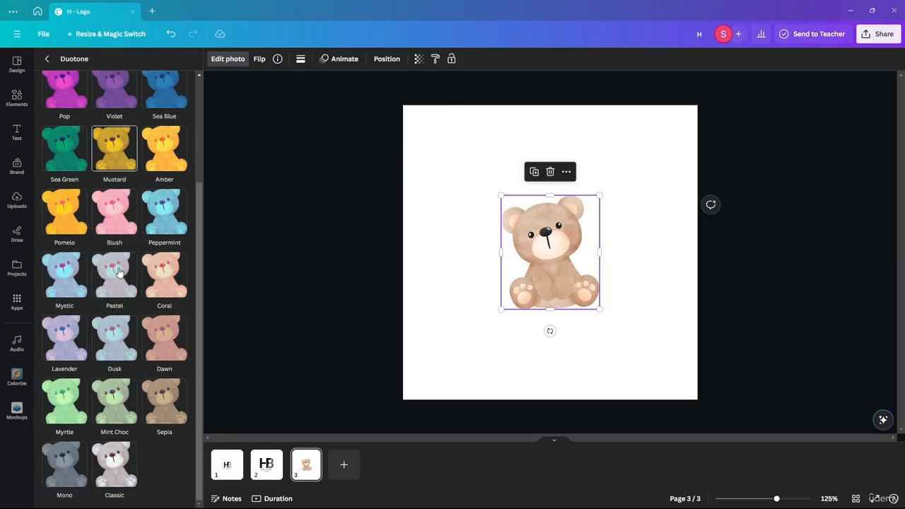
{"action": "left_click", "coordinate": [65, 465]}
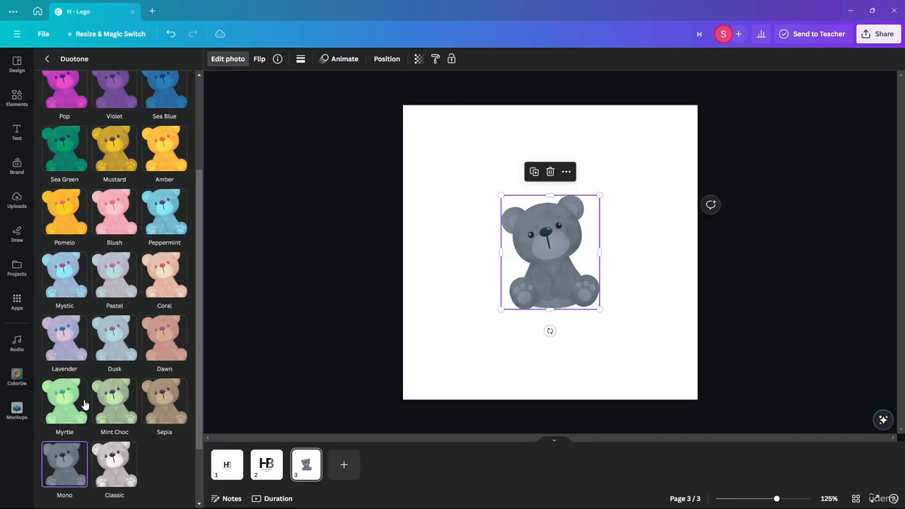
{"action": "left_click", "coordinate": [234, 60]}
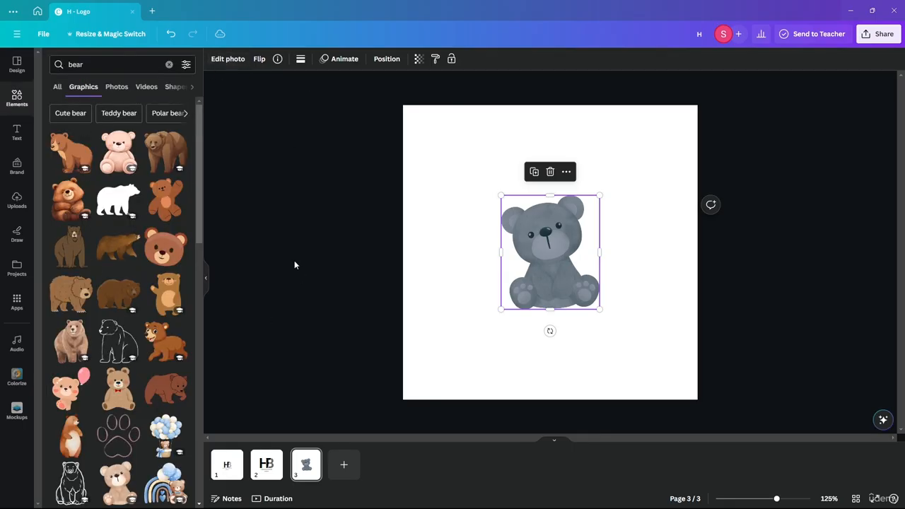
Replace the teddy bear with the walking brown bear graphic, centred on the page
{"action": "left_click_drag", "start_coordinate": [158, 392], "coordinate": [488, 263]}
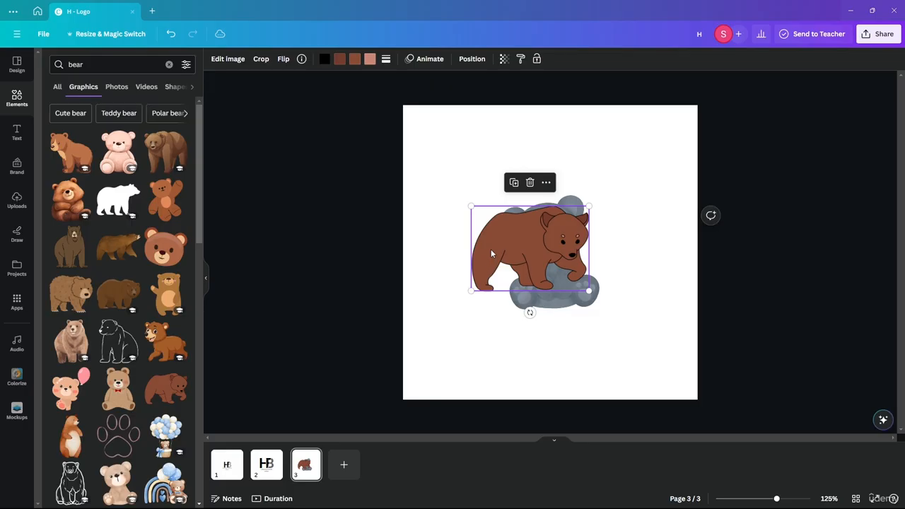
{"action": "left_click_drag", "start_coordinate": [558, 256], "coordinate": [543, 242]}
{"action": "left_click", "coordinate": [555, 273]}
{"action": "key", "text": "Delete"}
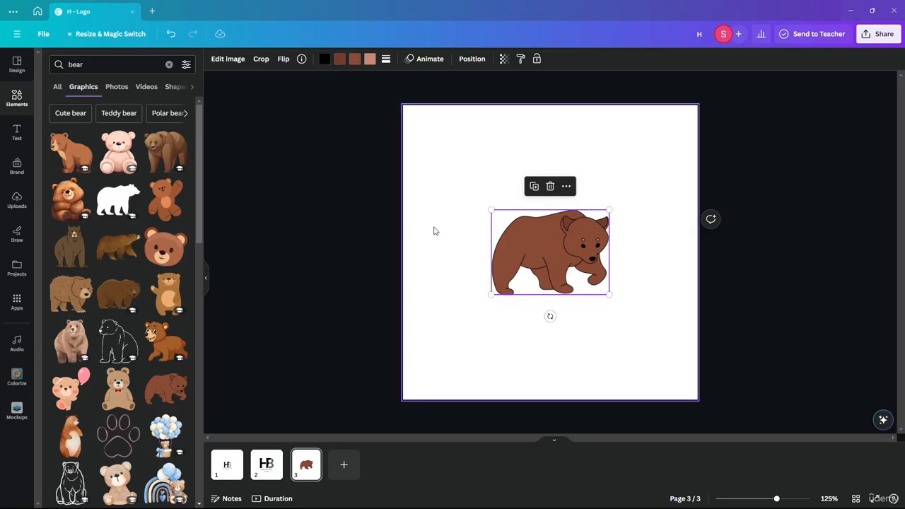
{"action": "left_click", "coordinate": [621, 236]}
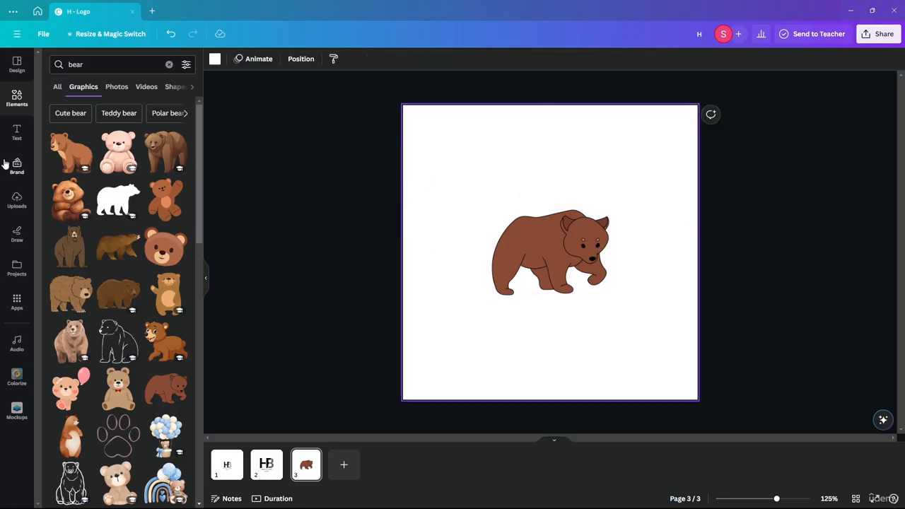
Search the element graphics for "mountain"
{"action": "left_click", "coordinate": [17, 106]}
{"action": "type", "text": "m"}
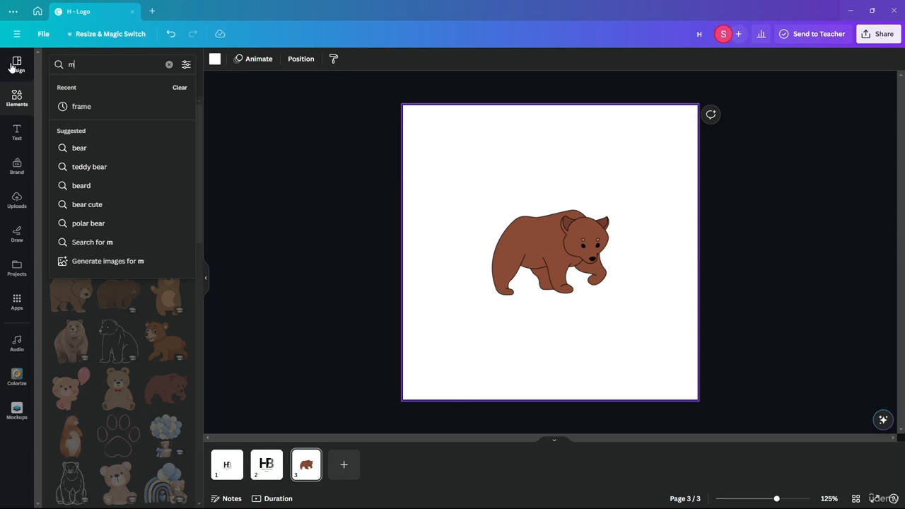
{"action": "type", "text": "ountain"}
{"action": "key", "text": "Return"}
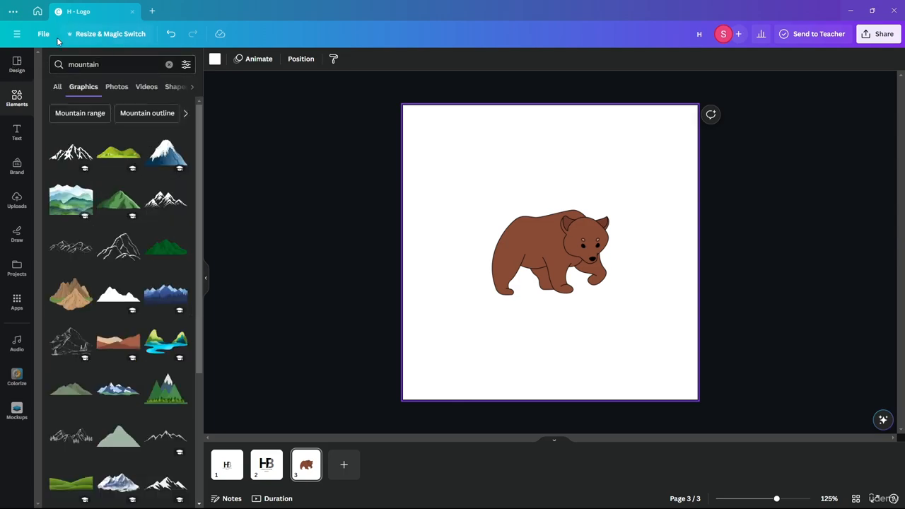
Try the green hills, black-and-white mountain and blue snow-capped peak graphics on the page, removing each one
{"action": "left_click_drag", "start_coordinate": [118, 153], "coordinate": [439, 171]}
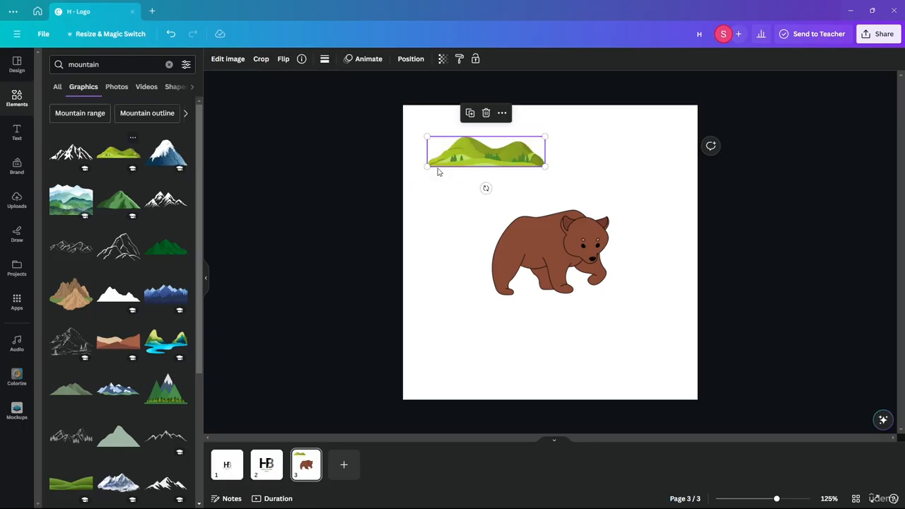
{"action": "key", "text": "Delete"}
{"action": "left_click_drag", "start_coordinate": [71, 152], "coordinate": [505, 175]}
{"action": "key", "text": "Delete"}
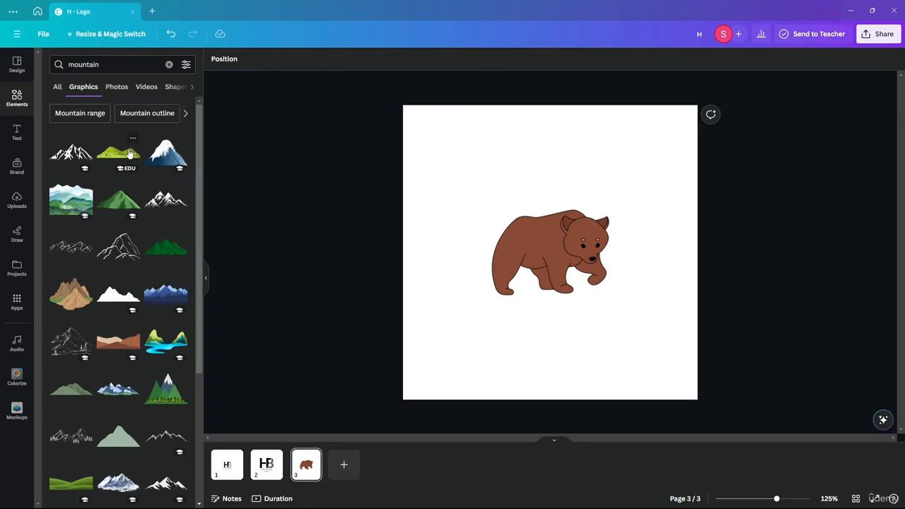
{"action": "left_click_drag", "start_coordinate": [166, 152], "coordinate": [516, 197]}
{"action": "key", "text": "Delete"}
Try the red desert hills, sketched mountain and river valley graphics on the page, removing each one
{"action": "left_click_drag", "start_coordinate": [118, 342], "coordinate": [491, 136]}
{"action": "key", "text": "Delete"}
{"action": "mouse_move", "coordinate": [71, 342]}
{"action": "left_mouse_down"}
{"action": "mouse_move", "coordinate": [295, 277]}
{"action": "mouse_move", "coordinate": [541, 185]}
{"action": "left_mouse_up"}
{"action": "key", "text": "Delete"}
{"action": "left_click", "coordinate": [163, 352]}
{"action": "left_click_drag", "start_coordinate": [498, 304], "coordinate": [475, 263]}
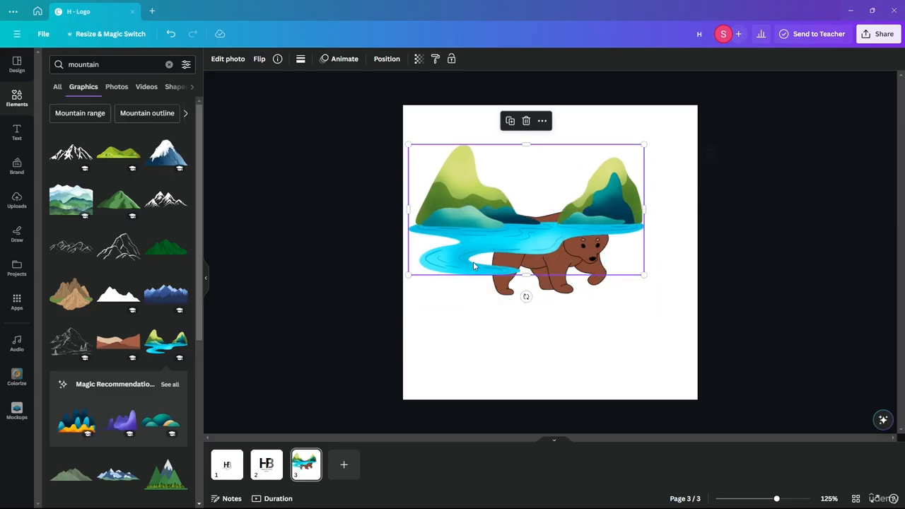
{"action": "key", "text": "Delete"}
Try the plain grey-green mountain graphic enlarged across the page behind the bear, and remove it
{"action": "scroll", "coordinate": [109, 343], "scroll_direction": "down", "scroll_amount": 2}
{"action": "left_click", "coordinate": [120, 363]}
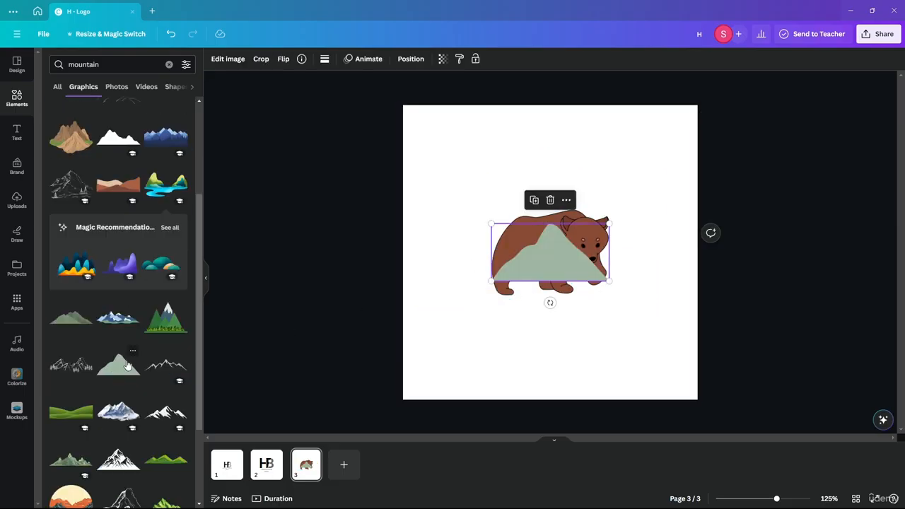
{"action": "left_click_drag", "start_coordinate": [545, 259], "coordinate": [452, 240]}
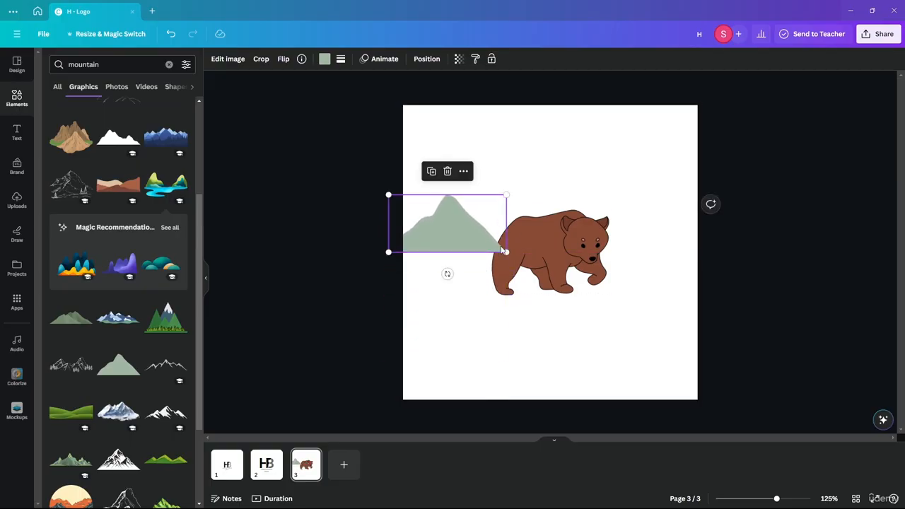
{"action": "left_click_drag", "start_coordinate": [508, 192], "coordinate": [702, 71]}
{"action": "left_click_drag", "start_coordinate": [567, 271], "coordinate": [544, 253]}
{"action": "key", "text": "ctrl+]"}
{"action": "left_click", "coordinate": [811, 269]}
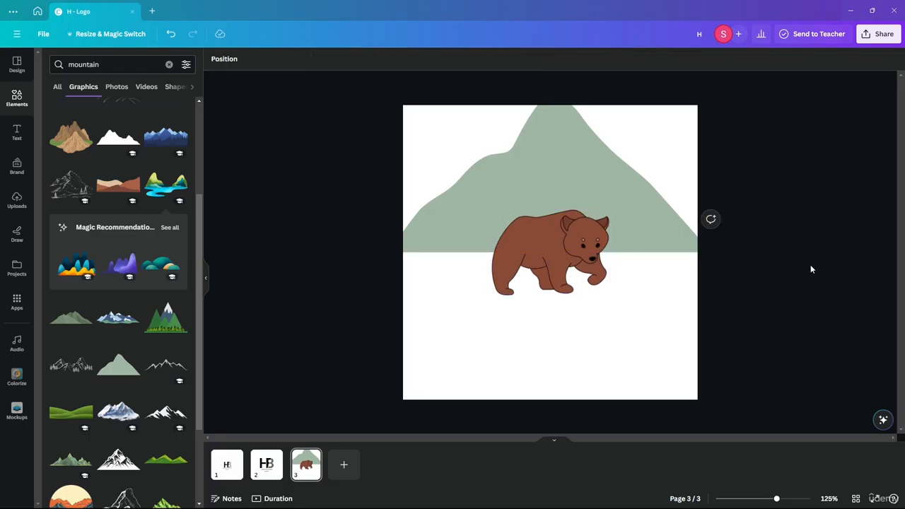
{"action": "left_click", "coordinate": [690, 223]}
{"action": "key", "text": "Delete"}
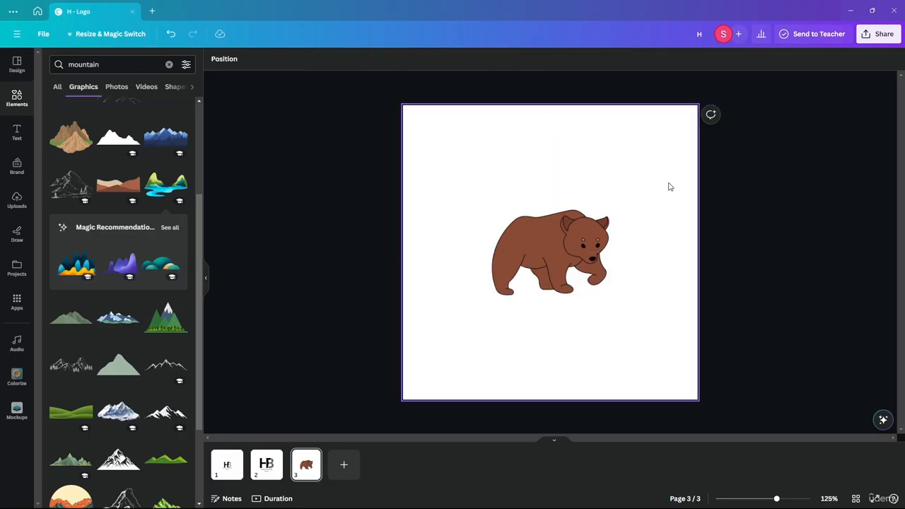
Try white and salmon pink as the colour of the bear's inner ears
{"action": "left_click", "coordinate": [597, 251]}
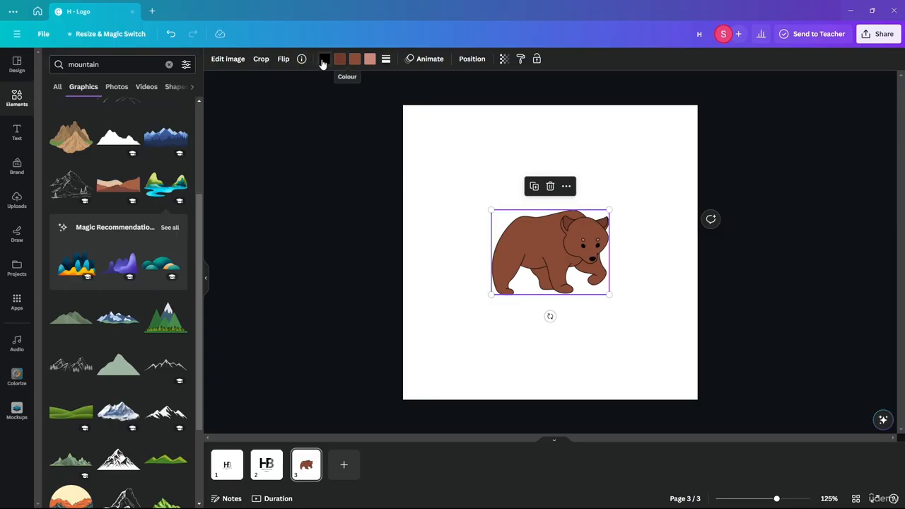
{"action": "left_click", "coordinate": [488, 172]}
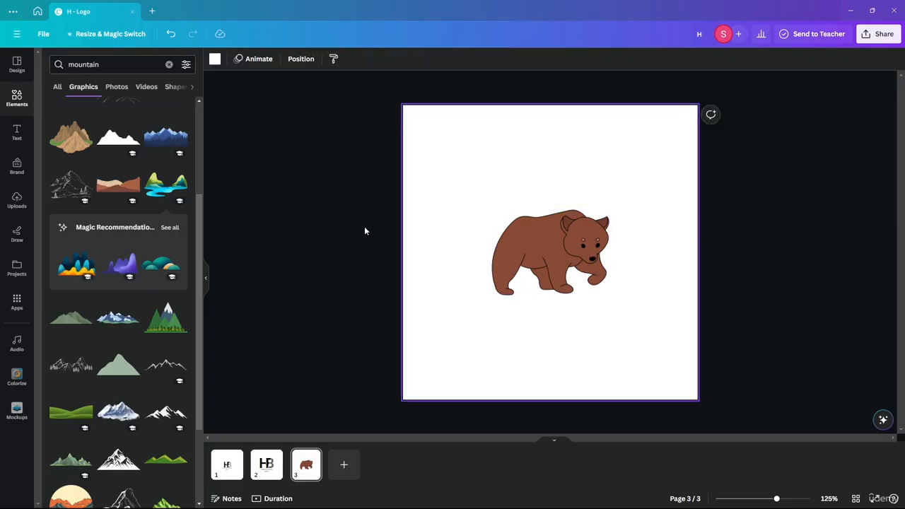
{"action": "left_click", "coordinate": [511, 276]}
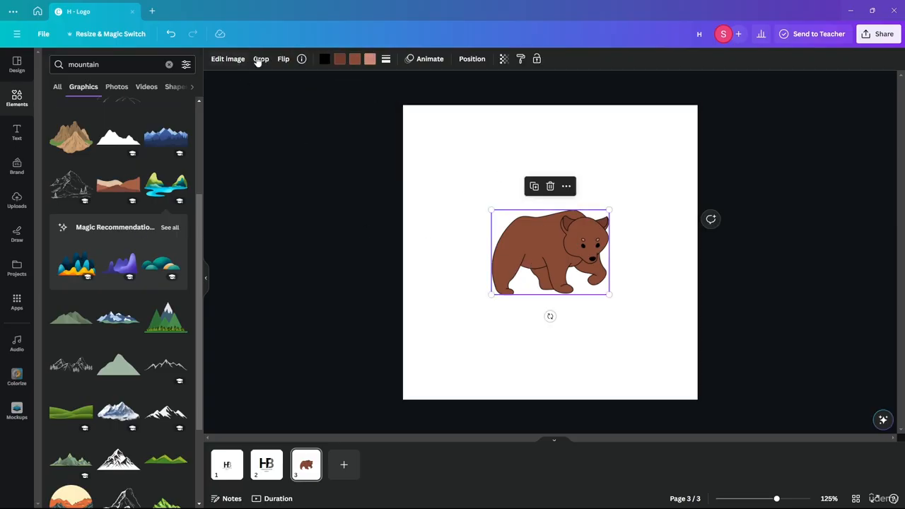
{"action": "left_click", "coordinate": [340, 59]}
{"action": "left_click", "coordinate": [177, 116]}
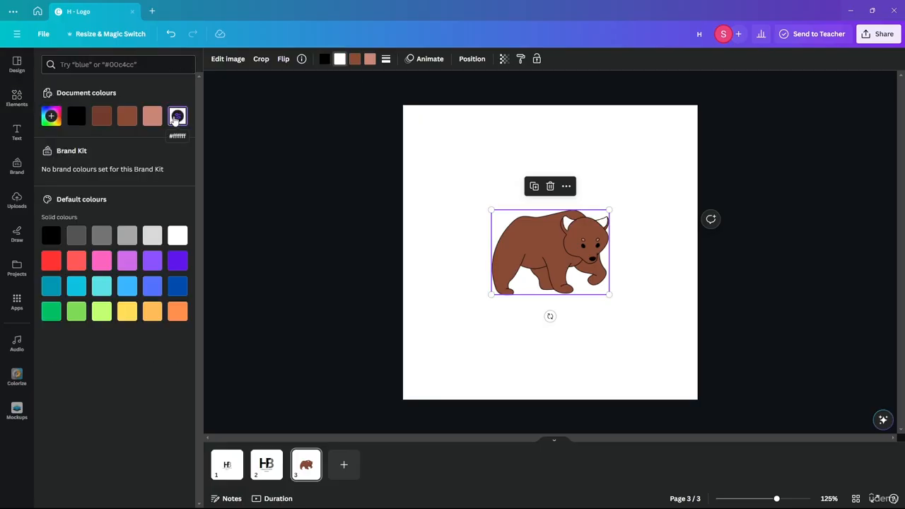
{"action": "left_click", "coordinate": [152, 116]}
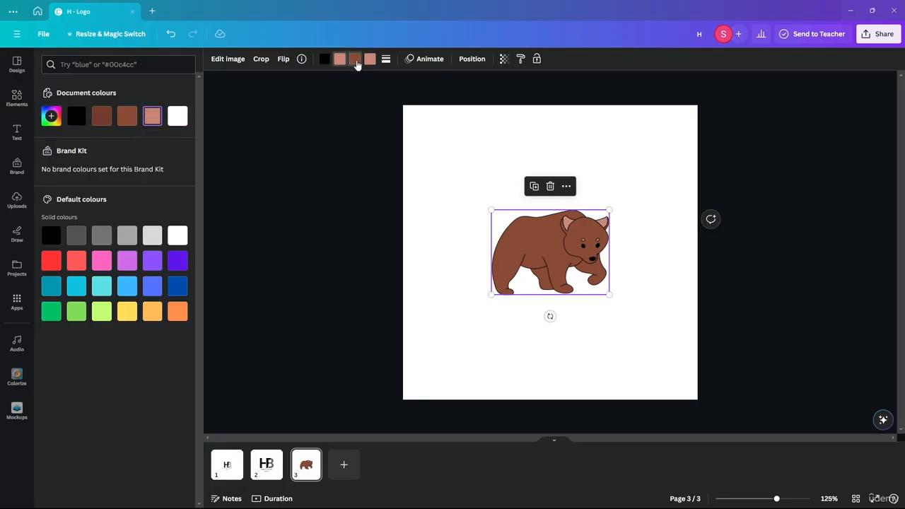
Recolour the bear's body, comparing black and white before keeping black, and make its outlines and eyes white
{"action": "left_click", "coordinate": [355, 60]}
{"action": "left_click", "coordinate": [77, 116]}
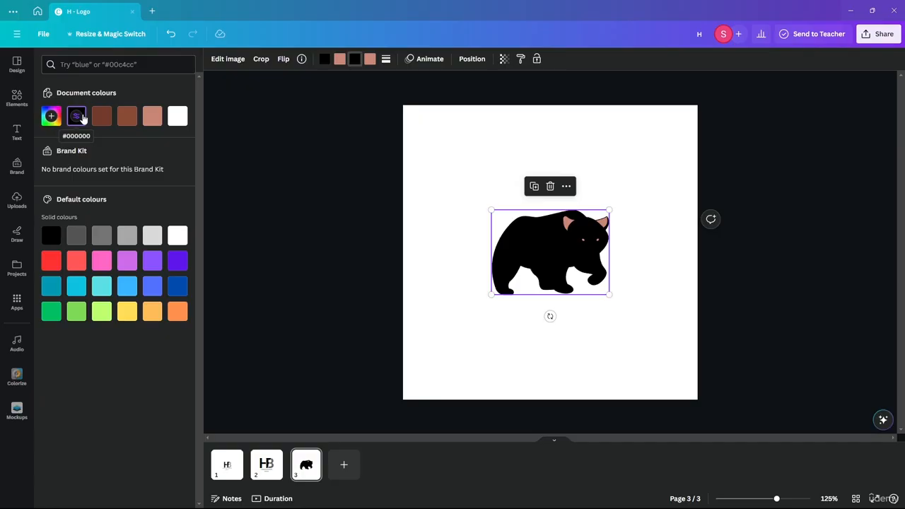
{"action": "left_click", "coordinate": [178, 116]}
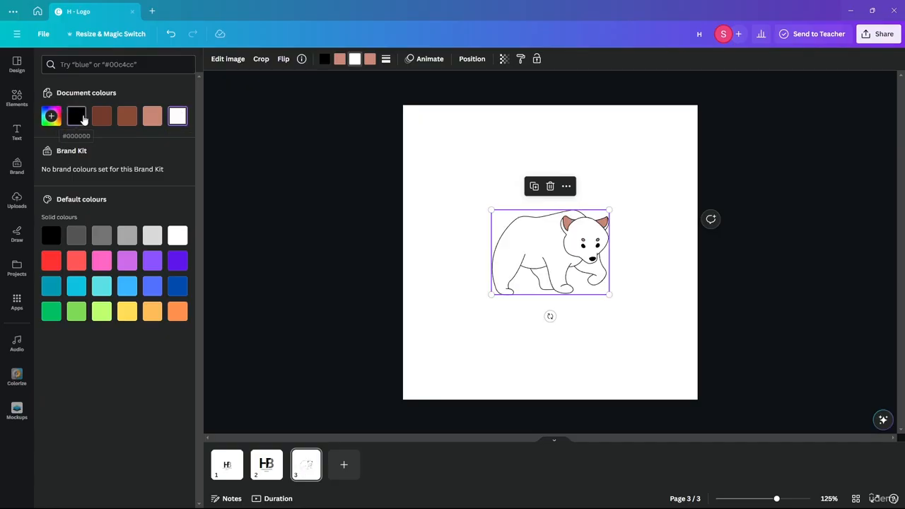
{"action": "left_click", "coordinate": [83, 120]}
{"action": "left_click", "coordinate": [174, 118]}
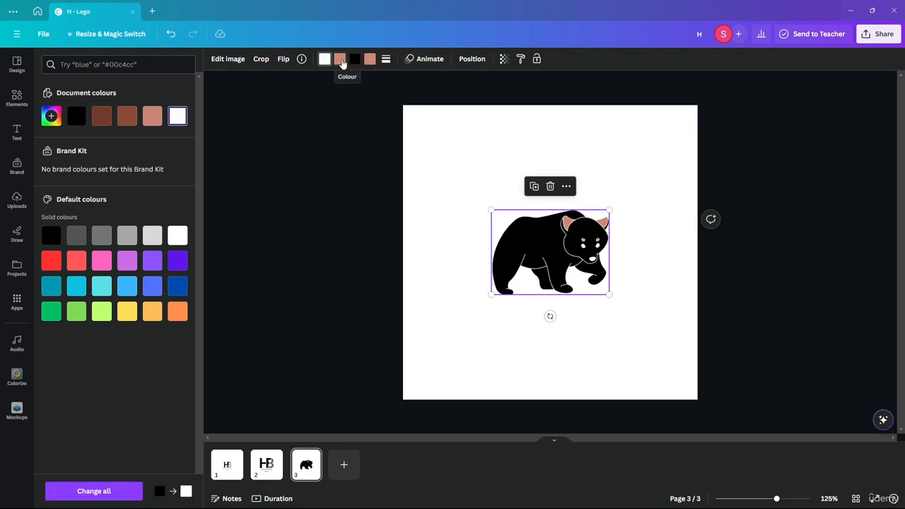
Recolour the bear's inner ears and the remaining pink detail black
{"action": "left_click", "coordinate": [339, 59]}
{"action": "left_click", "coordinate": [177, 117]}
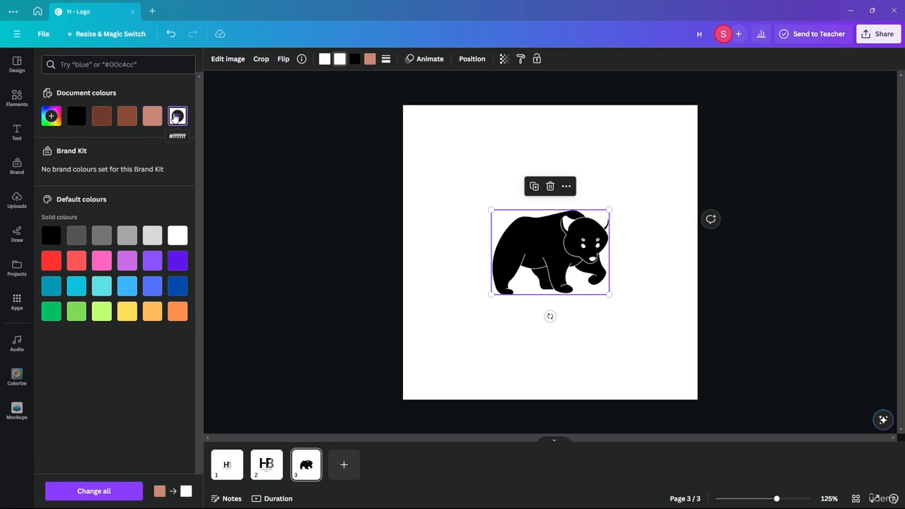
{"action": "left_click", "coordinate": [77, 117]}
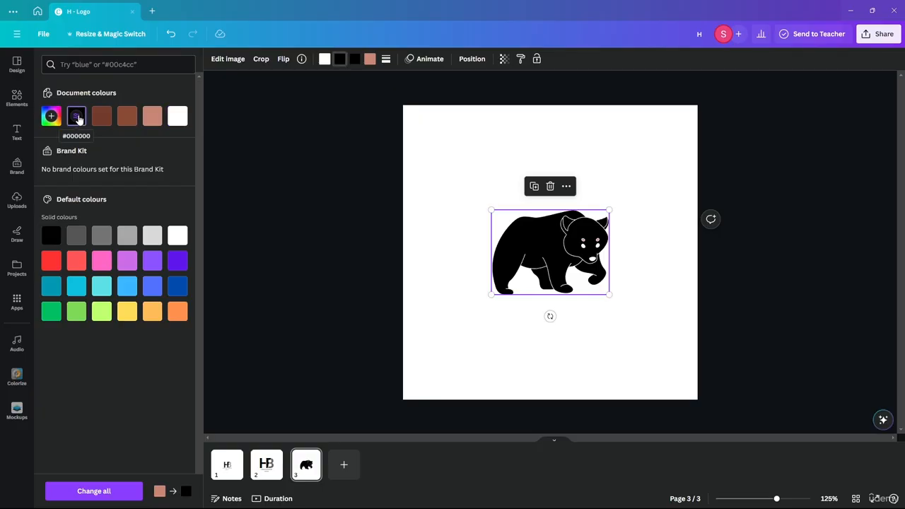
{"action": "left_click", "coordinate": [369, 59]}
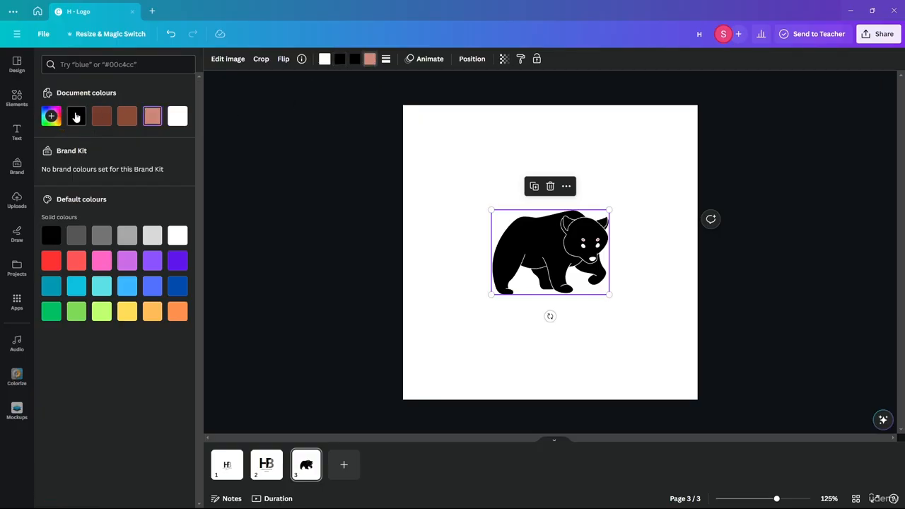
{"action": "left_click", "coordinate": [77, 117]}
{"action": "key", "text": "Escape"}
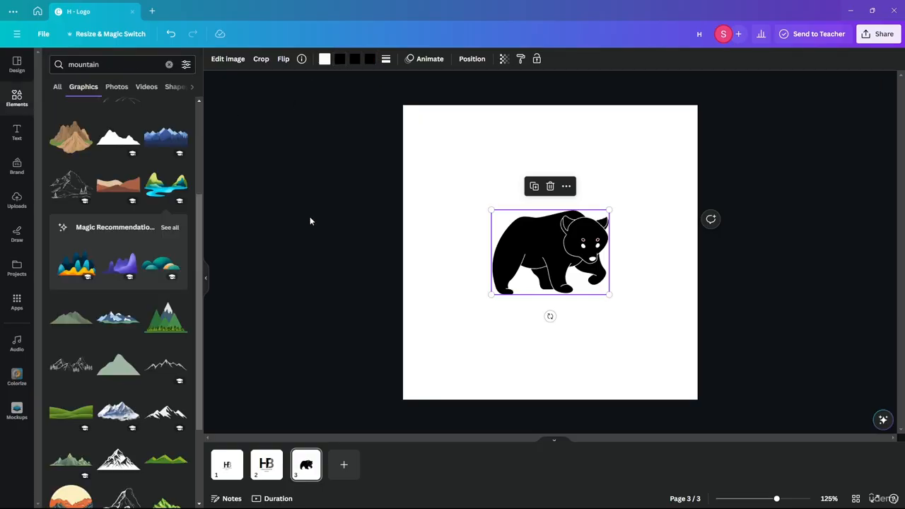
{"action": "left_click", "coordinate": [429, 241]}
{"action": "mouse_move", "coordinate": [535, 238]}
{"action": "left_mouse_down"}
{"action": "mouse_move", "coordinate": [539, 255]}
{"action": "mouse_move", "coordinate": [535, 237]}
{"action": "left_mouse_up"}
{"action": "left_click", "coordinate": [812, 251]}
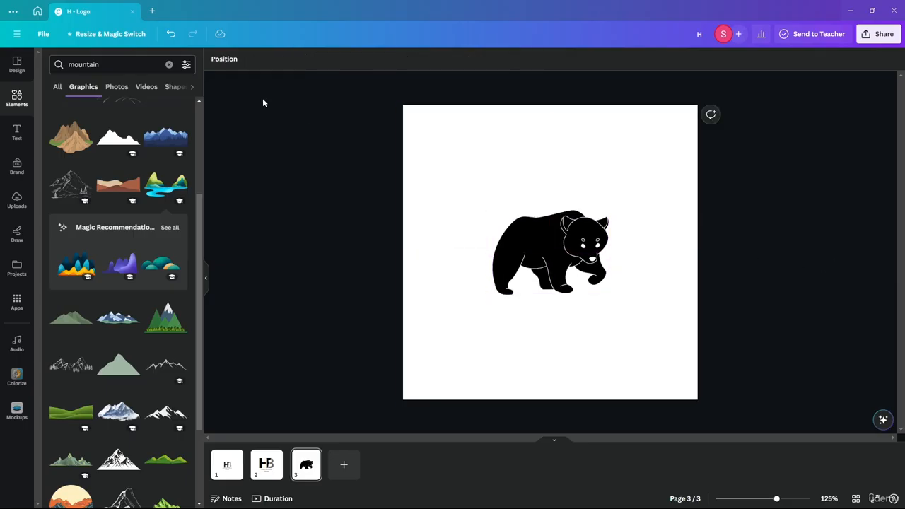
Add a heading text box over the bear and replace its text with the letter "A"
{"action": "scroll", "coordinate": [408, 221], "scroll_direction": "up", "scroll_amount": 2}
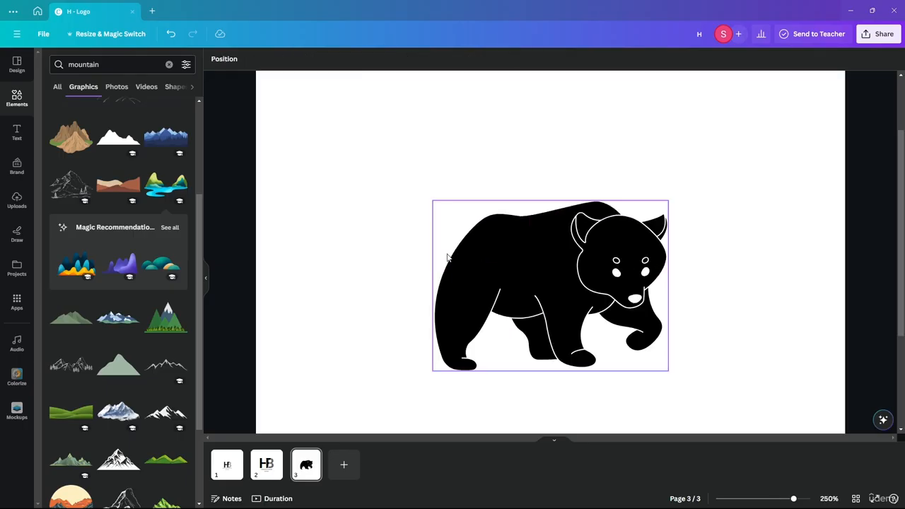
{"action": "scroll", "coordinate": [498, 250], "scroll_direction": "down", "scroll_amount": 1}
{"action": "scroll", "coordinate": [522, 253], "scroll_direction": "up", "scroll_amount": 1}
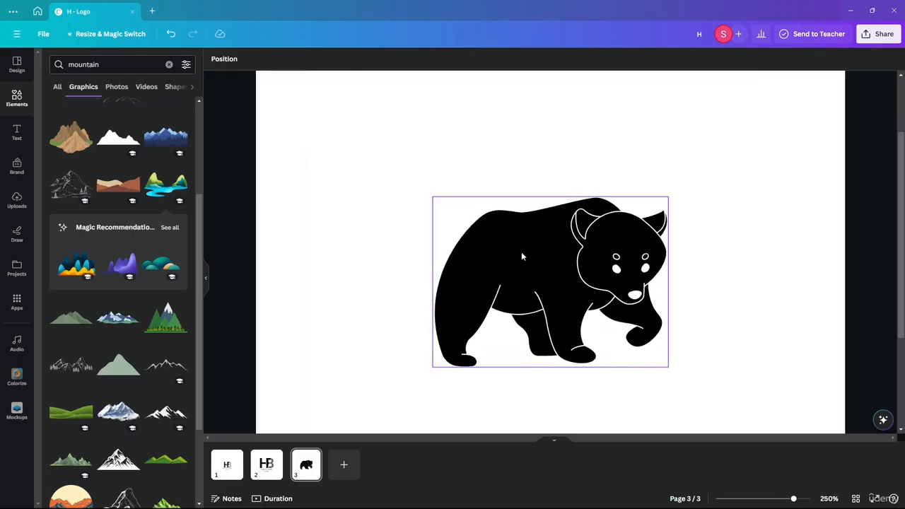
{"action": "left_click", "coordinate": [17, 133]}
{"action": "left_click", "coordinate": [152, 166]}
{"action": "left_click", "coordinate": [471, 184]}
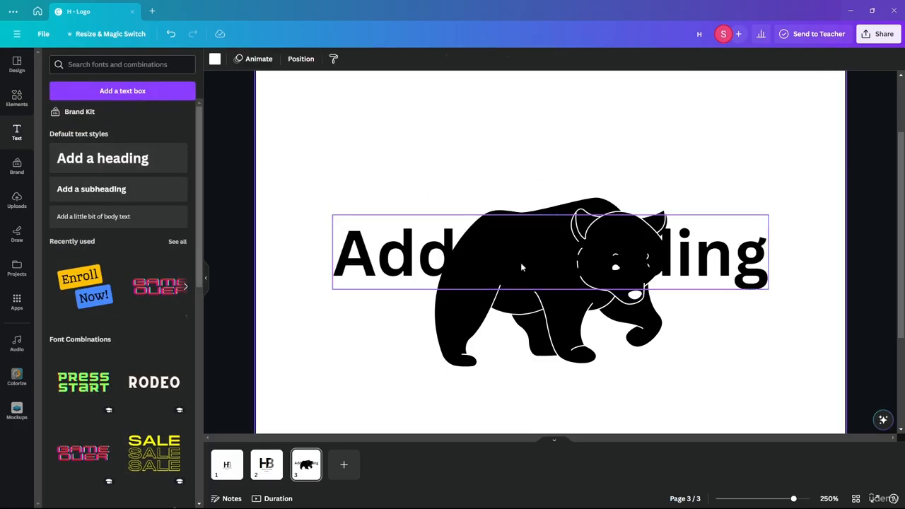
{"action": "left_click", "coordinate": [520, 263]}
{"action": "left_click", "coordinate": [498, 253]}
{"action": "key", "text": "BackSpace"}
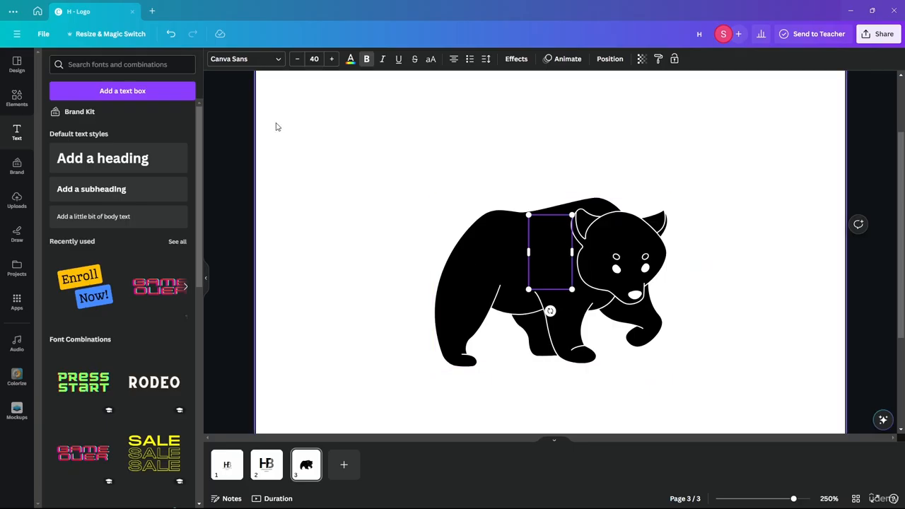
Colour the letter A white and move it onto the bear's hindquarters
{"action": "left_click", "coordinate": [350, 59]}
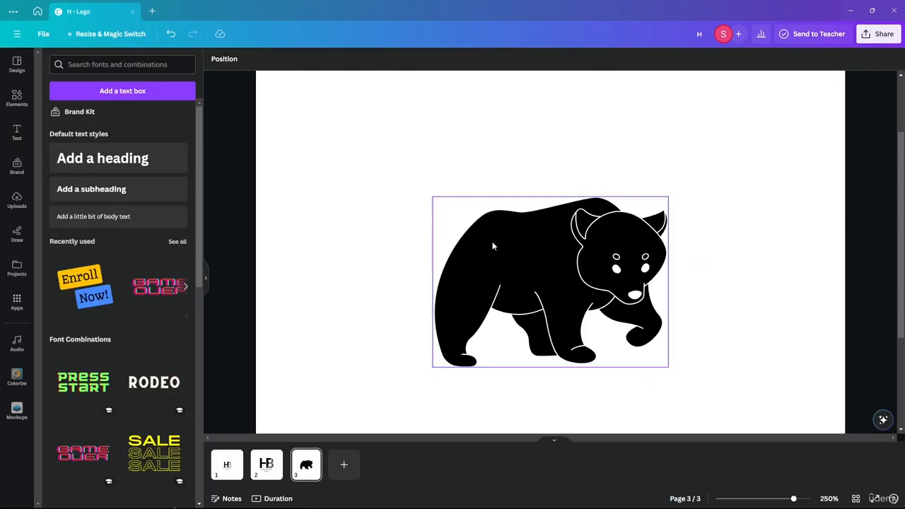
{"action": "left_click", "coordinate": [553, 253]}
{"action": "left_click", "coordinate": [350, 59]}
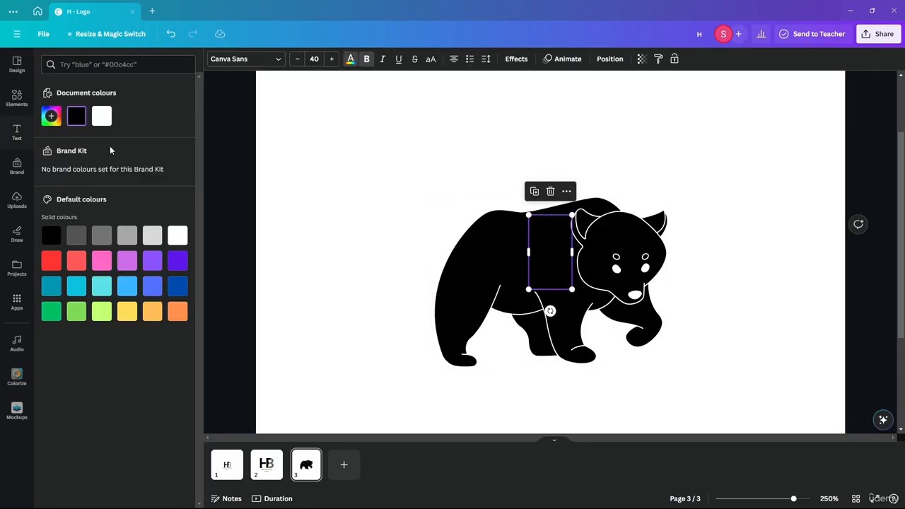
{"action": "left_click", "coordinate": [102, 116]}
{"action": "left_click_drag", "start_coordinate": [551, 255], "coordinate": [494, 248]}
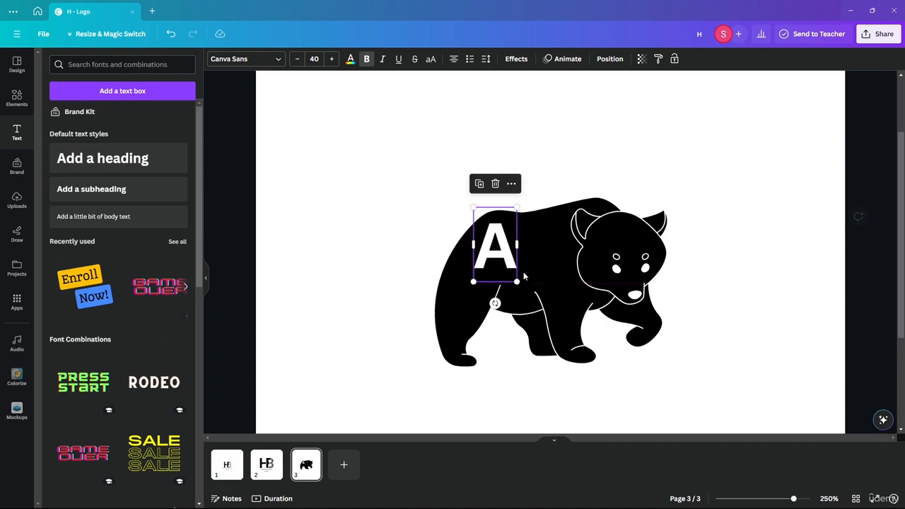
Reduce the letter A's font size to 30 and reposition it slightly lower on the bear's hindquarters
{"action": "left_click", "coordinate": [314, 59]}
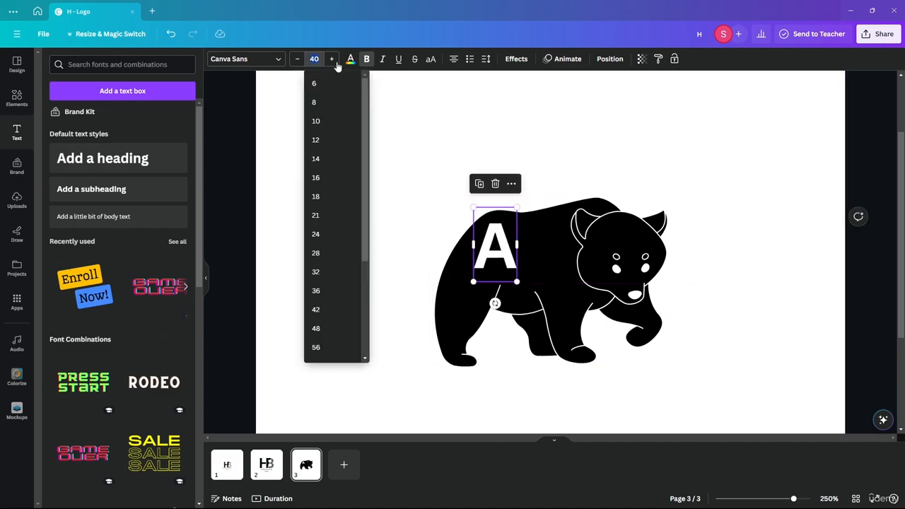
{"action": "type", "text": "35"}
{"action": "key", "text": "Return"}
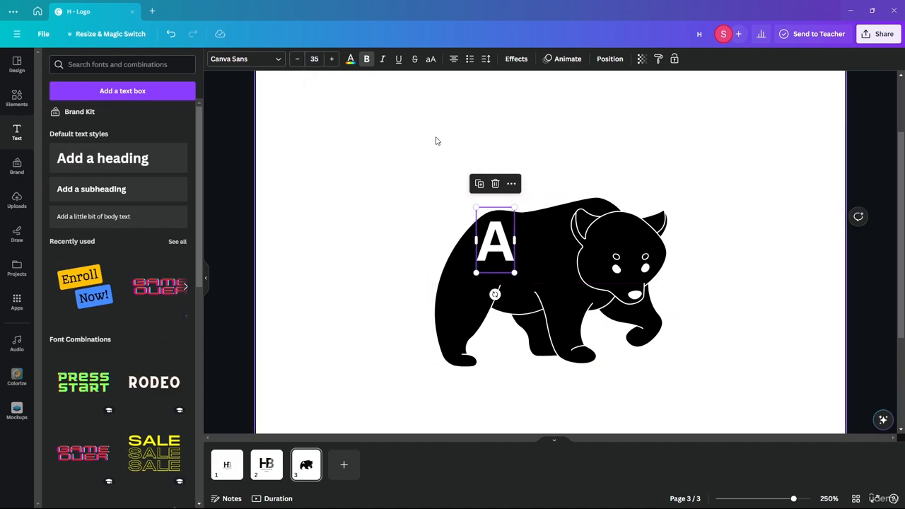
{"action": "left_click", "coordinate": [314, 59]}
{"action": "type", "text": "3"}
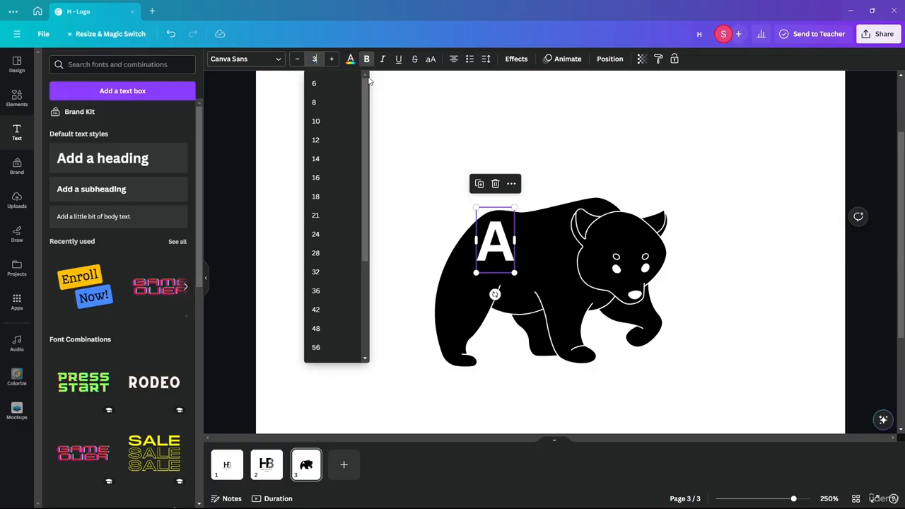
{"action": "type", "text": "0"}
{"action": "key", "text": "Return"}
{"action": "left_click_drag", "start_coordinate": [495, 240], "coordinate": [492, 254]}
{"action": "left_click", "coordinate": [394, 143]}
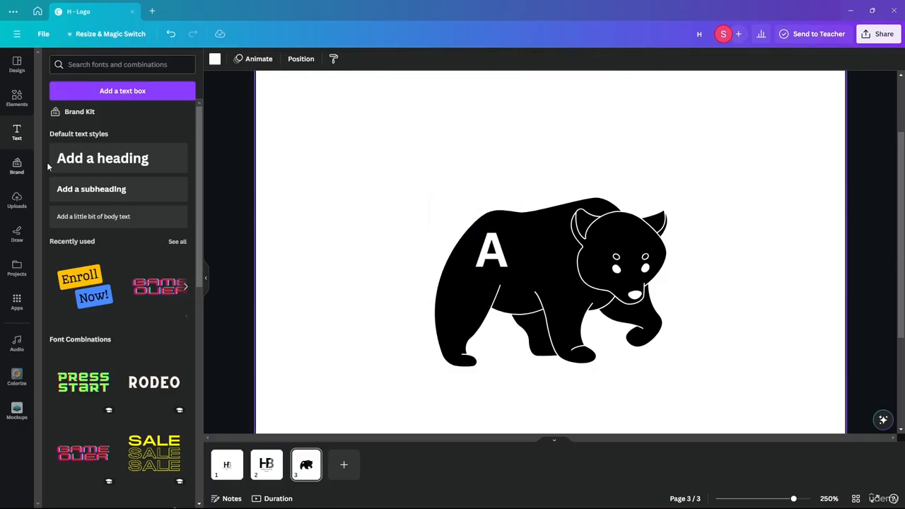
Duplicate the letter A directly beside the original and change the copy to "R"
{"action": "left_click_drag", "start_coordinate": [495, 268], "coordinate": [532, 267]}
{"action": "left_click", "coordinate": [491, 162]}
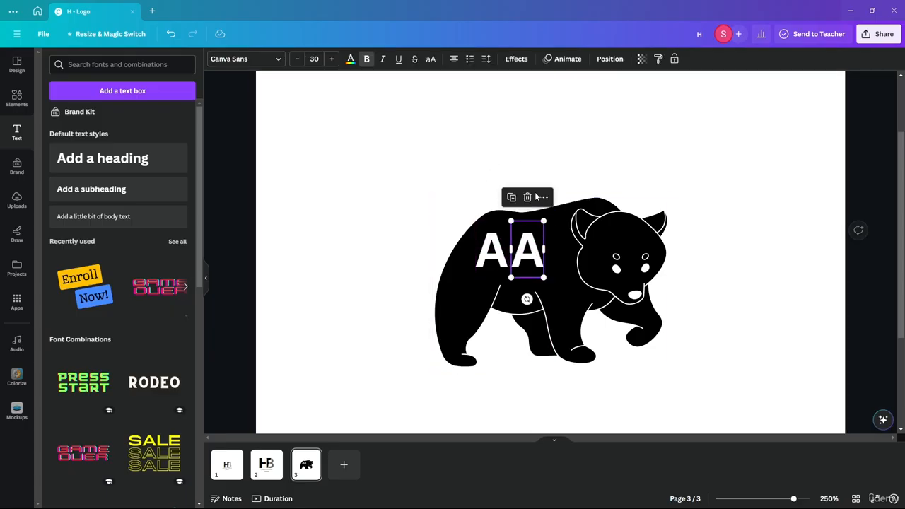
{"action": "left_click", "coordinate": [459, 118]}
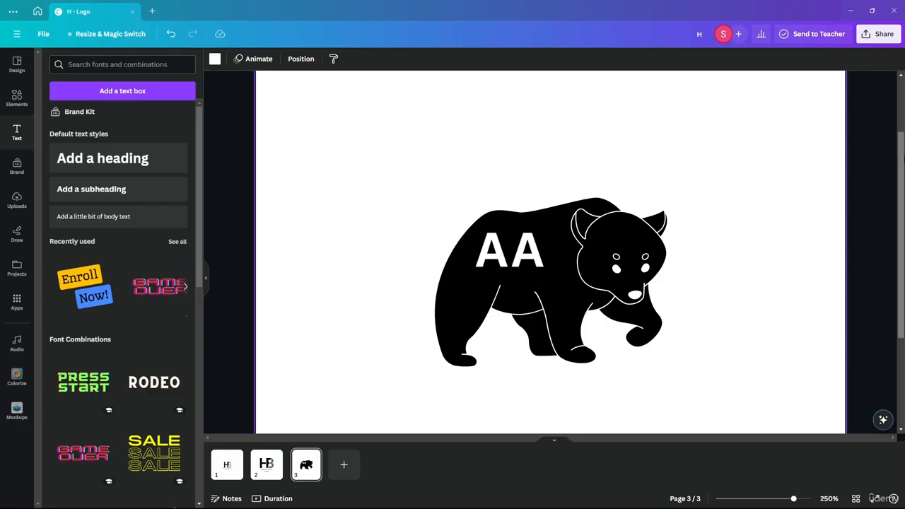
{"action": "double_click", "coordinate": [527, 251]}
{"action": "type", "text": "R"}
{"action": "left_click", "coordinate": [743, 311]}
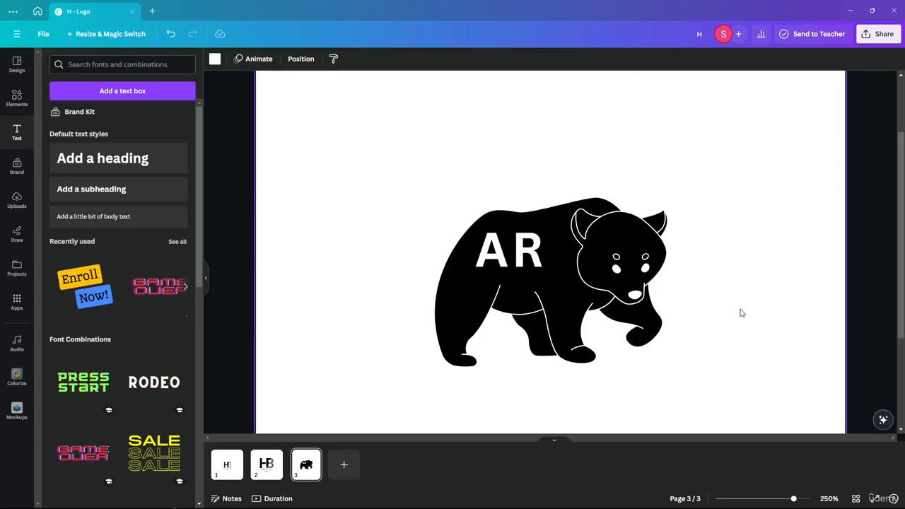
Move the A so it overlaps the R as a monogram and group the two letters
{"action": "scroll", "coordinate": [587, 283], "scroll_direction": "up", "scroll_amount": 5}
{"action": "left_click_drag", "start_coordinate": [373, 224], "coordinate": [423, 221]}
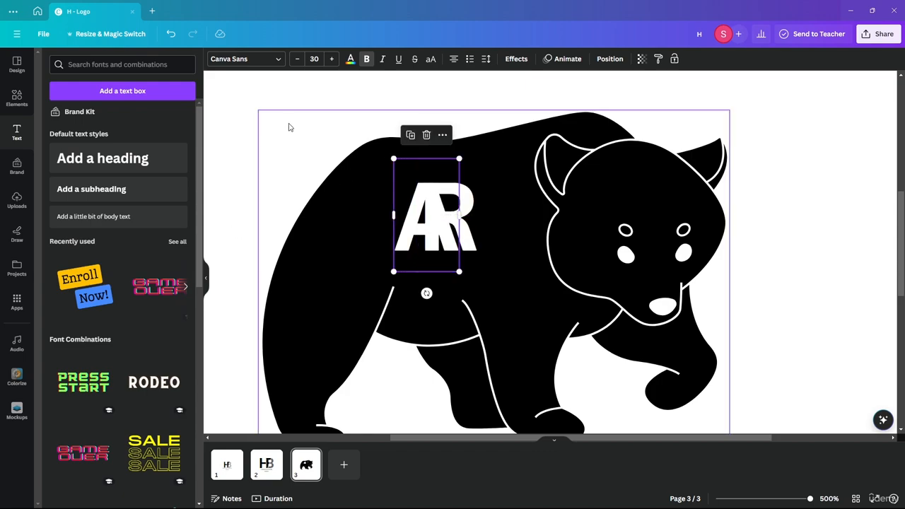
{"action": "left_click", "coordinate": [304, 182]}
{"action": "left_click", "coordinate": [396, 212]}
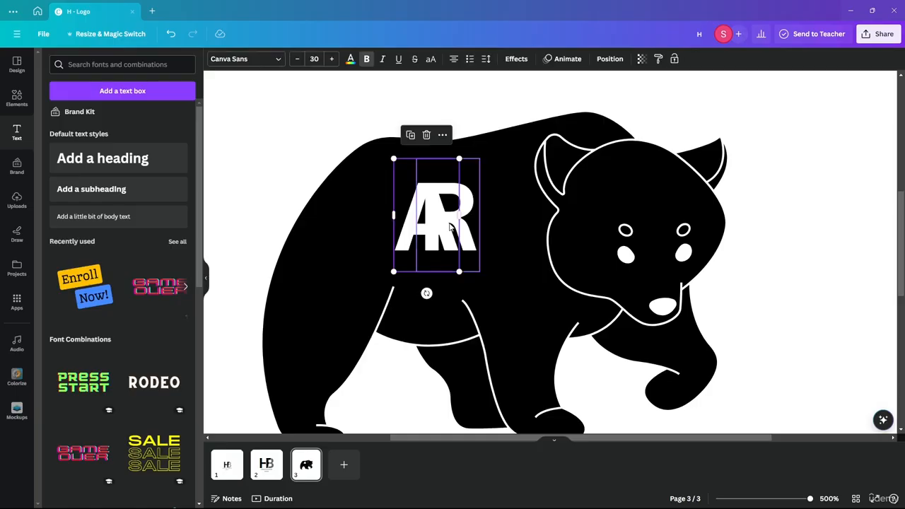
{"action": "left_click", "coordinate": [455, 222]}
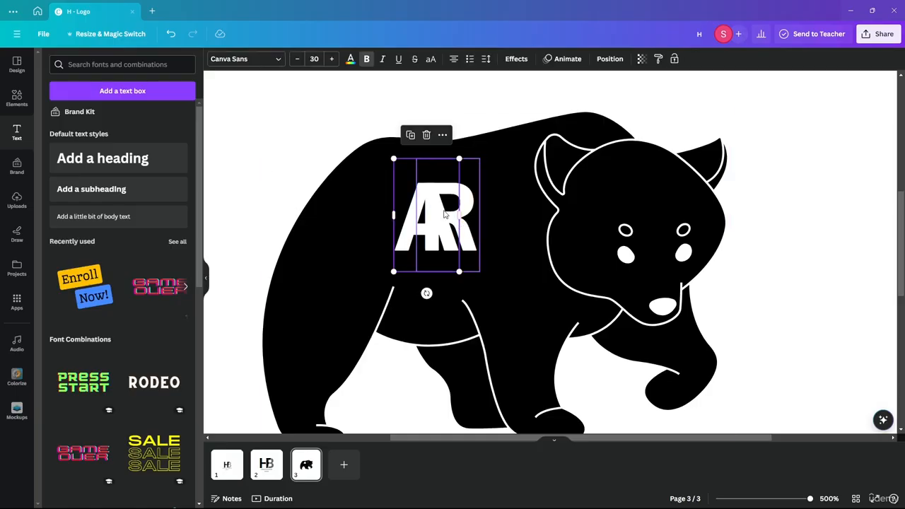
{"action": "left_click", "coordinate": [446, 214], "text": "shift"}
{"action": "key", "text": "ctrl+g"}
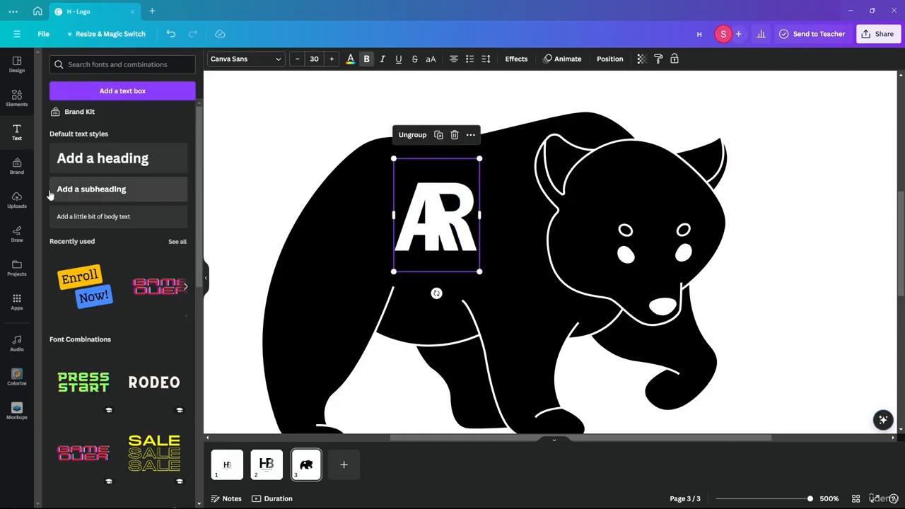
Clear the mountain search, add the recently used straight line across the bear's body and set its line weight to 2
{"action": "left_click", "coordinate": [17, 98]}
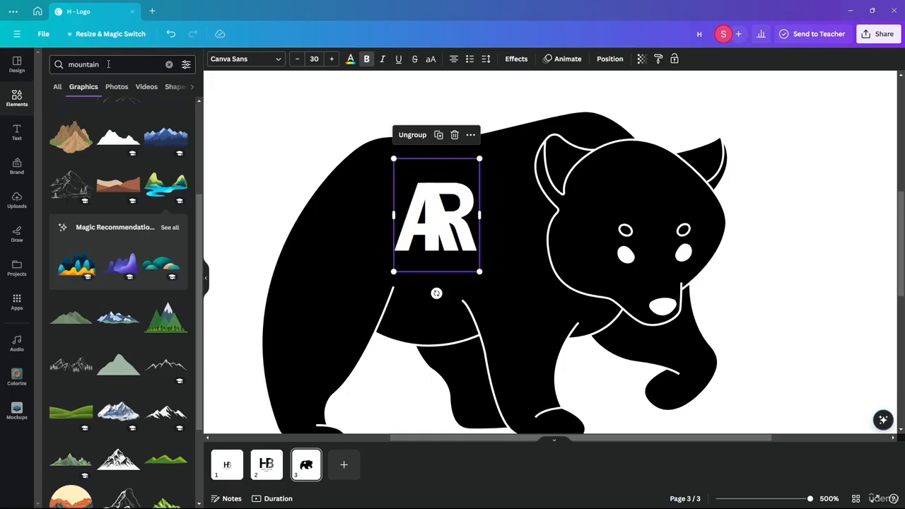
{"action": "left_click", "coordinate": [168, 65]}
{"action": "left_click", "coordinate": [68, 142]}
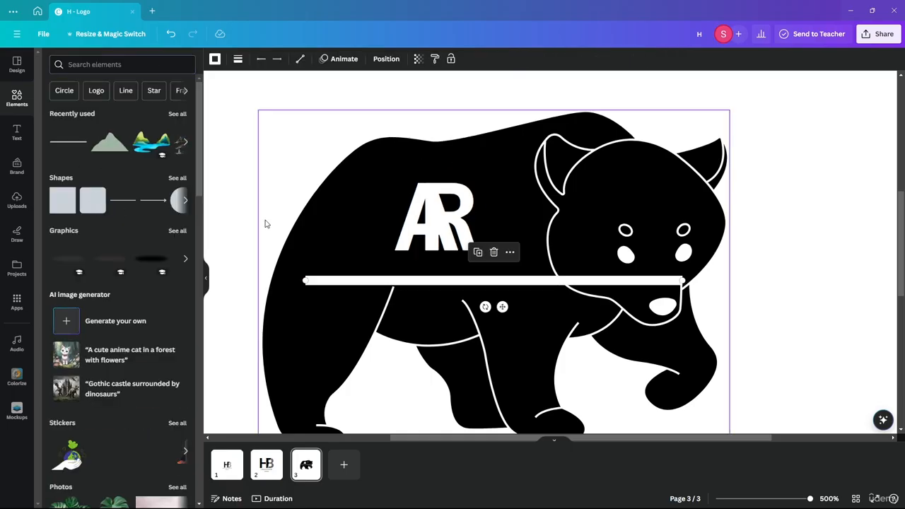
{"action": "left_click", "coordinate": [238, 60]}
{"action": "left_click", "coordinate": [360, 128]}
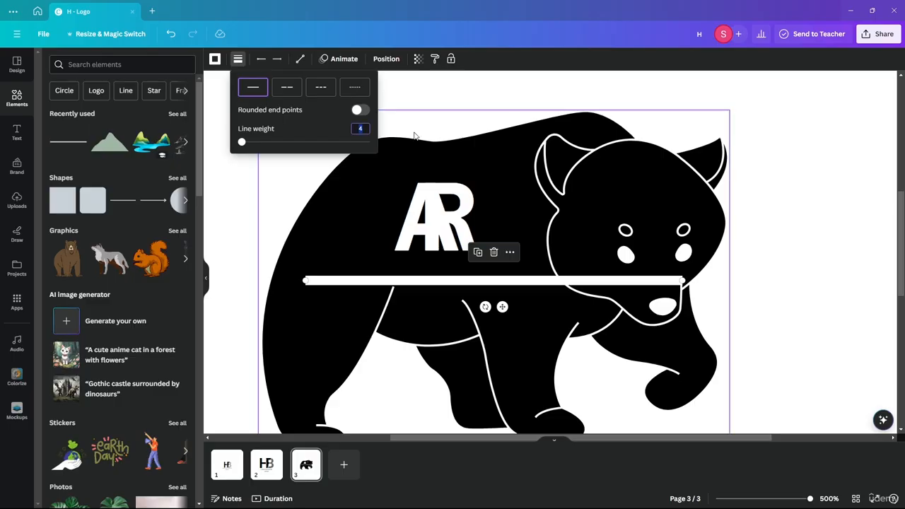
{"action": "type", "text": "2"}
{"action": "key", "text": "Return"}
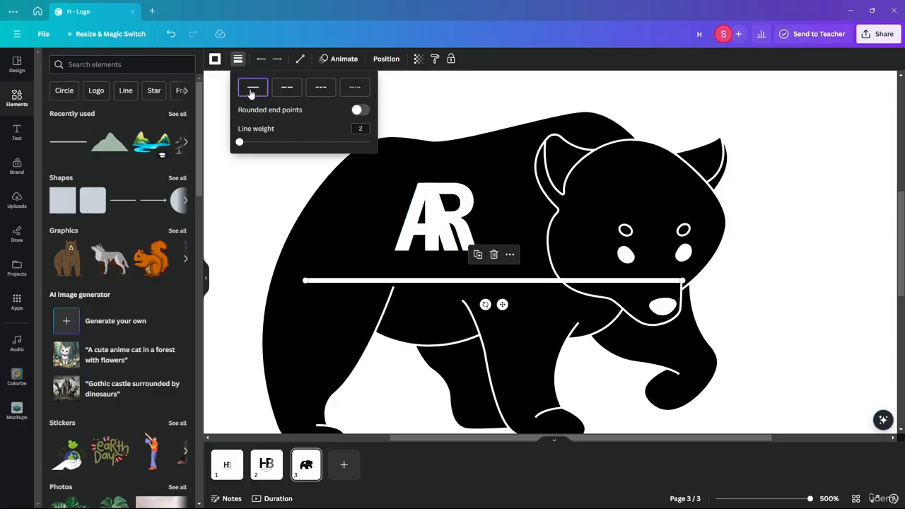
Recolour the line black and try it as a vertical divider between the overlapping A and R
{"action": "left_click", "coordinate": [216, 59]}
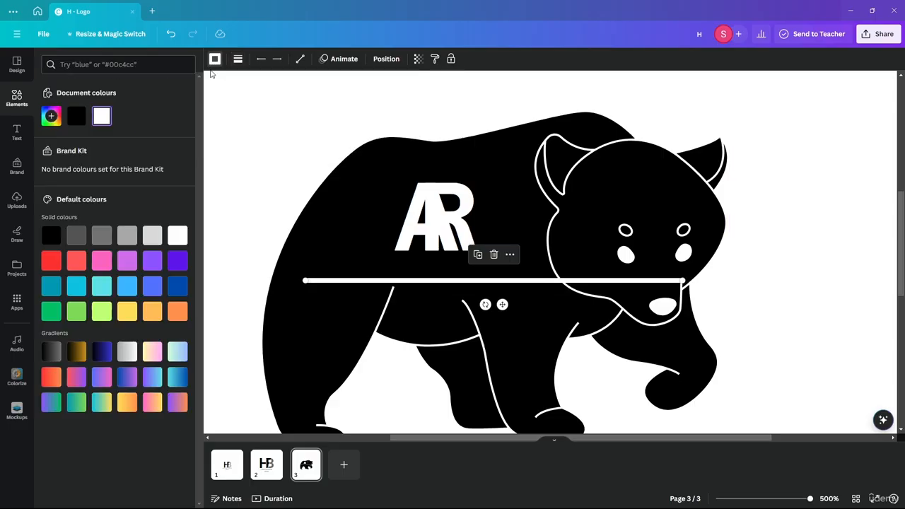
{"action": "left_click", "coordinate": [81, 122]}
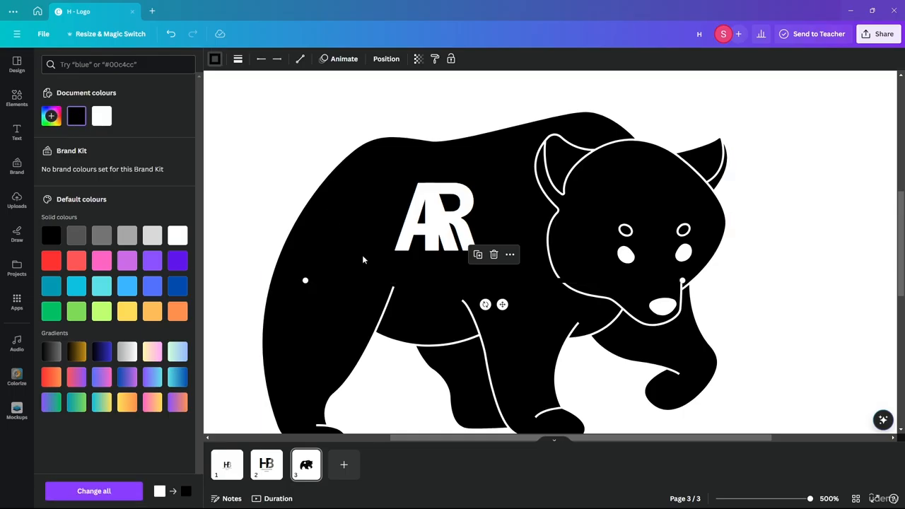
{"action": "left_click_drag", "start_coordinate": [305, 280], "coordinate": [432, 154]}
{"action": "key", "text": "Delete"}
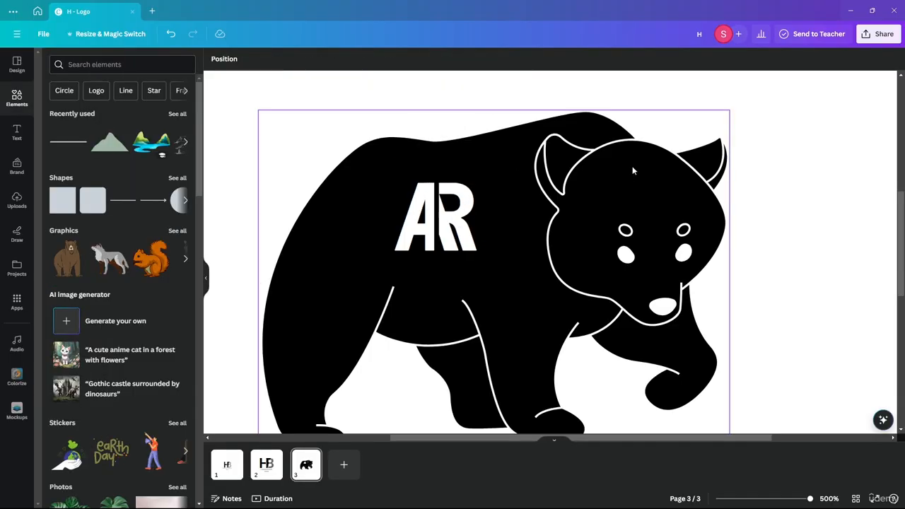
Undo the divider line and the monogram overlap, back to the separate A and R beside each other
{"action": "key", "text": "ctrl+z"}
{"action": "key", "text": "ctrl+z"}
{"action": "key", "text": "ctrl+z"}
{"action": "key", "text": "ctrl+z"}
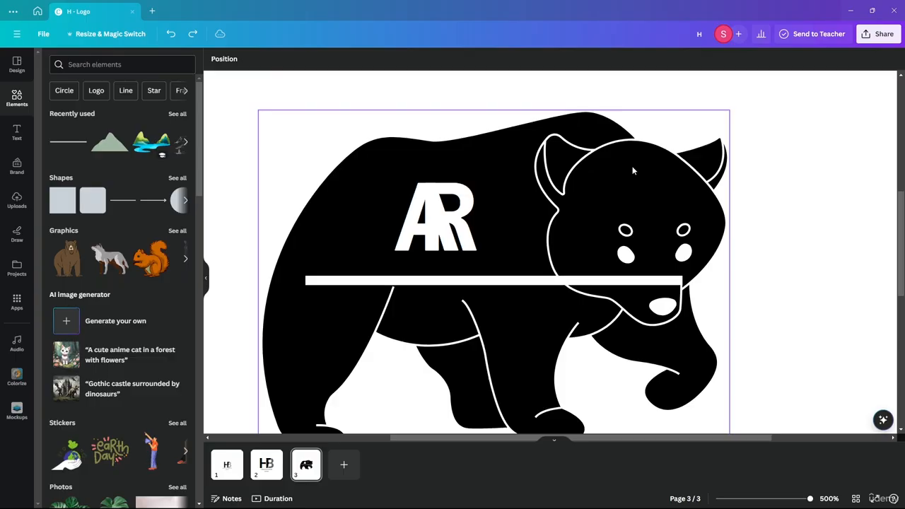
{"action": "key", "text": "ctrl+z"}
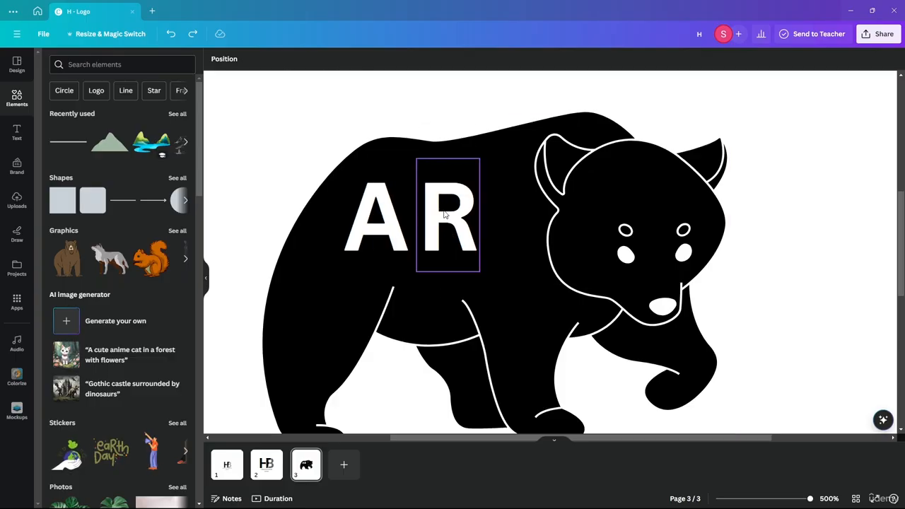
Move the R closer to the A and shift both letters together toward the middle of the bear's body
{"action": "left_click_drag", "start_coordinate": [445, 214], "coordinate": [429, 209]}
{"action": "left_click", "coordinate": [368, 220], "text": "shift"}
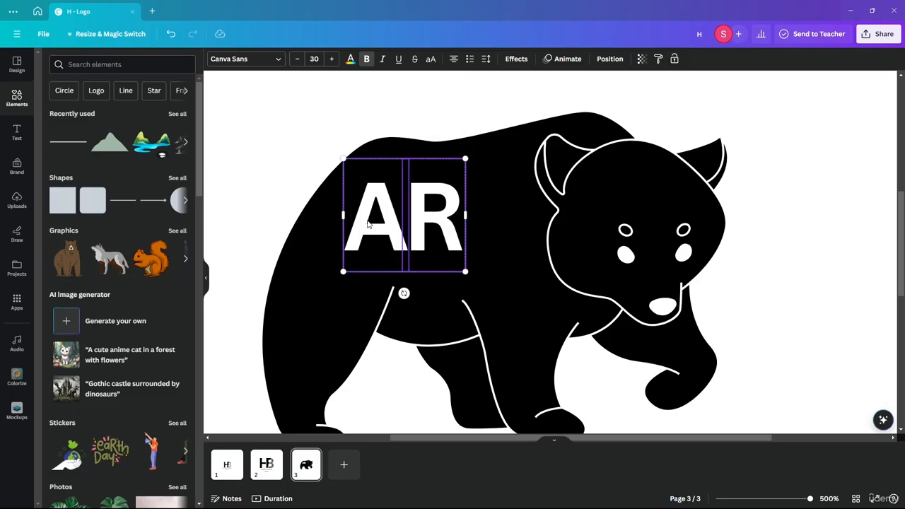
{"action": "left_click_drag", "start_coordinate": [368, 220], "coordinate": [402, 220]}
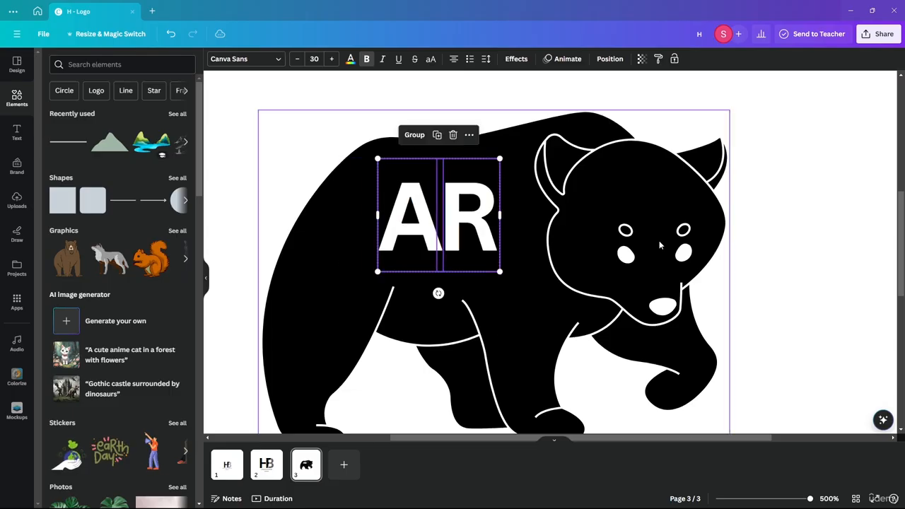
{"action": "left_click", "coordinate": [797, 255]}
Search the elements for "animal rescue" and browse the graphics results
{"action": "scroll", "coordinate": [732, 223], "scroll_direction": "down", "scroll_amount": 3}
{"action": "scroll", "coordinate": [732, 223], "scroll_direction": "down", "scroll_amount": 2}
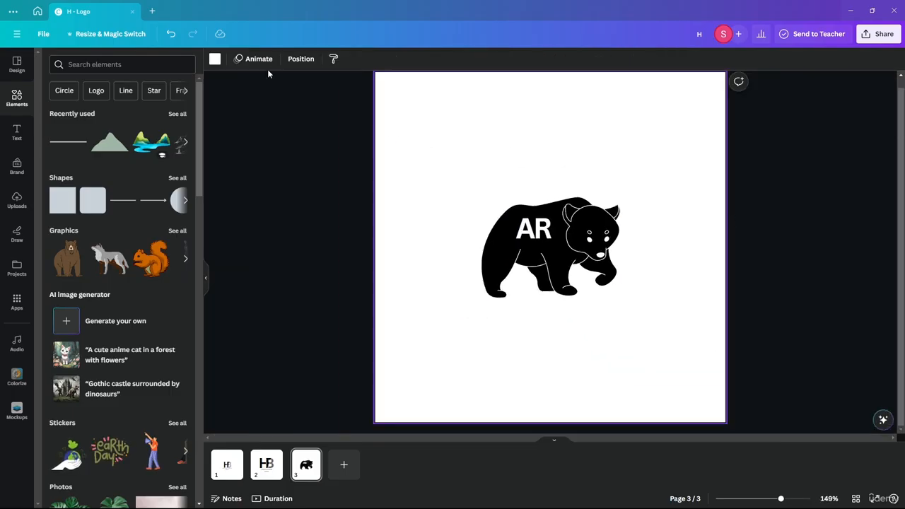
{"action": "left_click", "coordinate": [117, 64]}
{"action": "type", "text": "anim"}
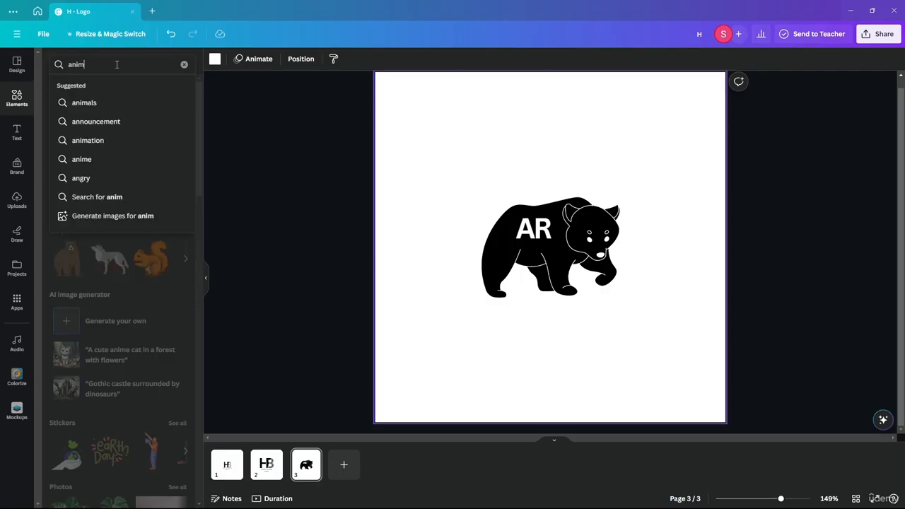
{"action": "type", "text": "al rescu"}
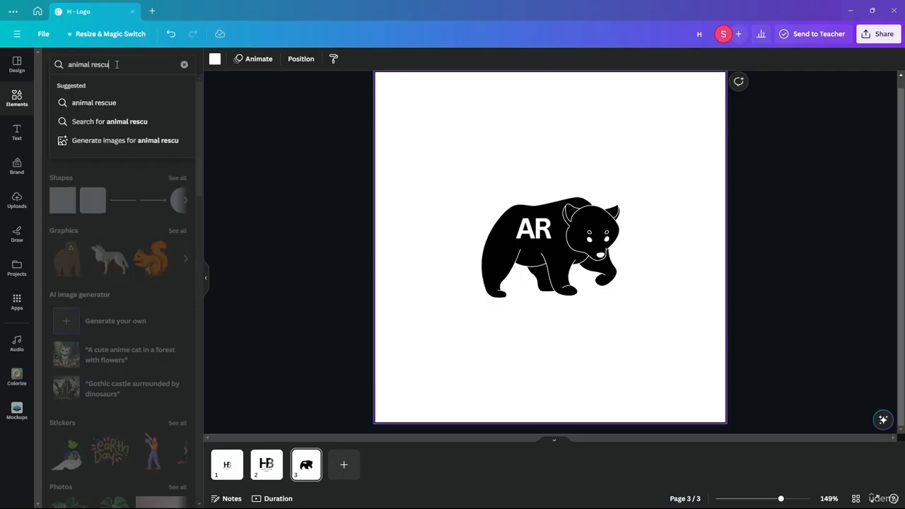
{"action": "type", "text": "e"}
{"action": "key", "text": "Return"}
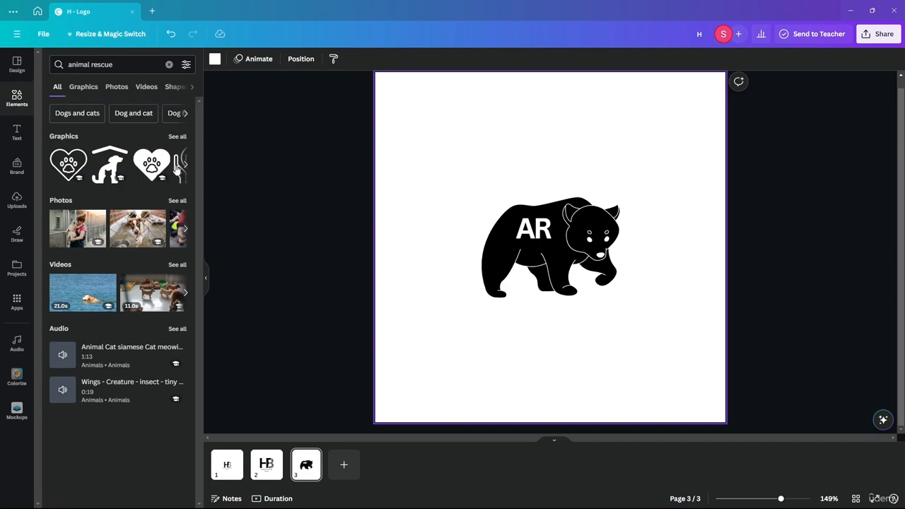
{"action": "left_click", "coordinate": [187, 167]}
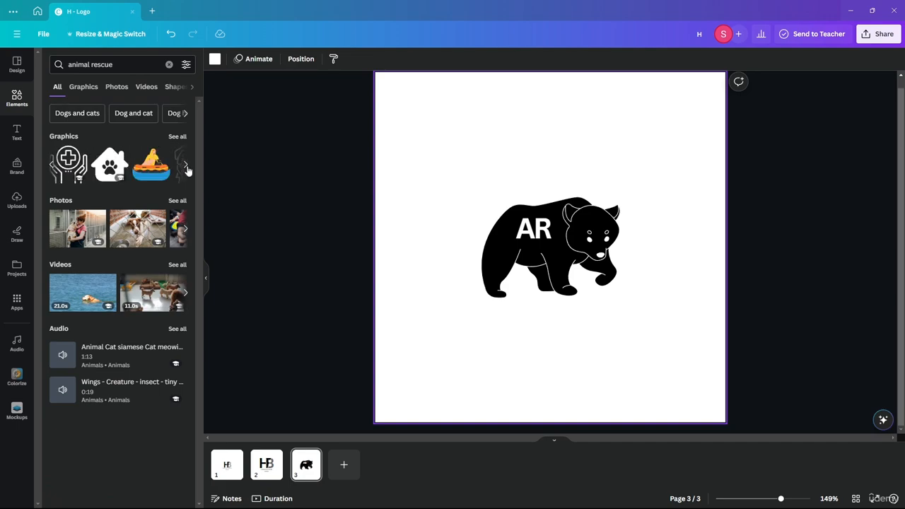
{"action": "left_click", "coordinate": [187, 167]}
Search for "heart", add the heart shape to the page and make its fill transparent
{"action": "left_click", "coordinate": [92, 65]}
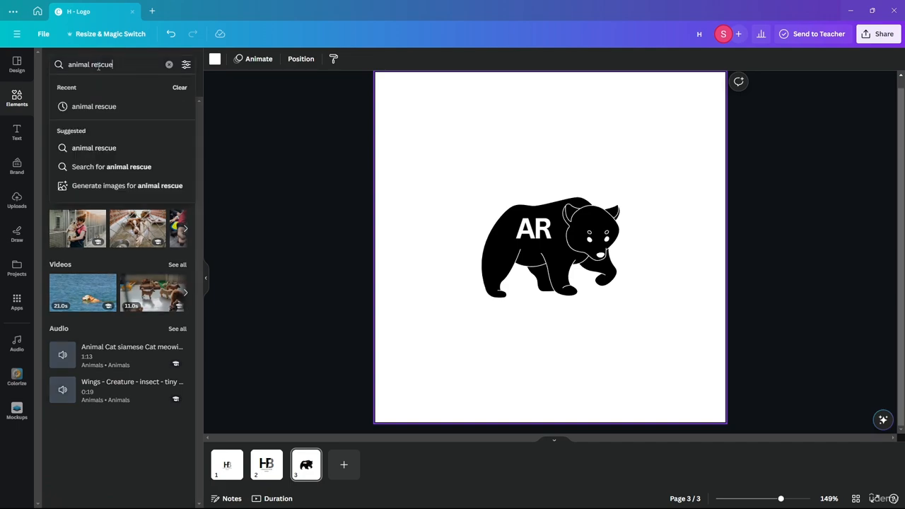
{"action": "type", "text": "heart"}
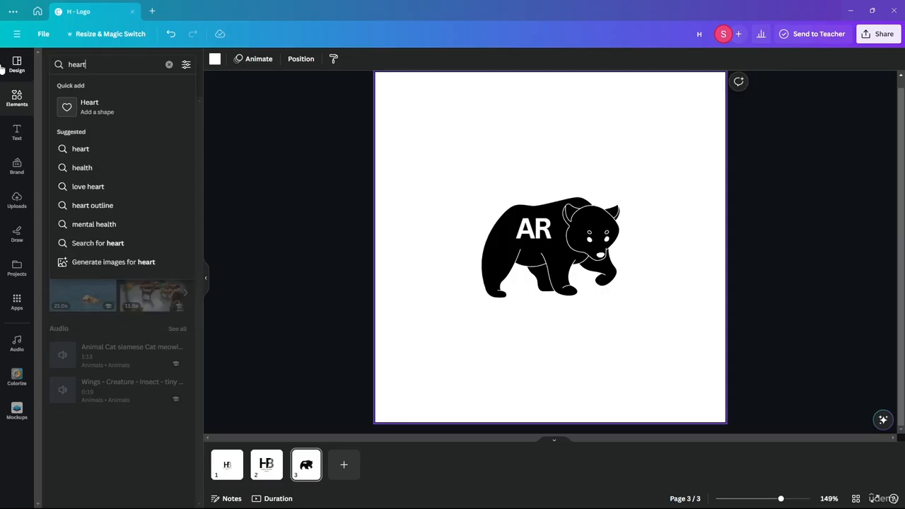
{"action": "left_click", "coordinate": [99, 108]}
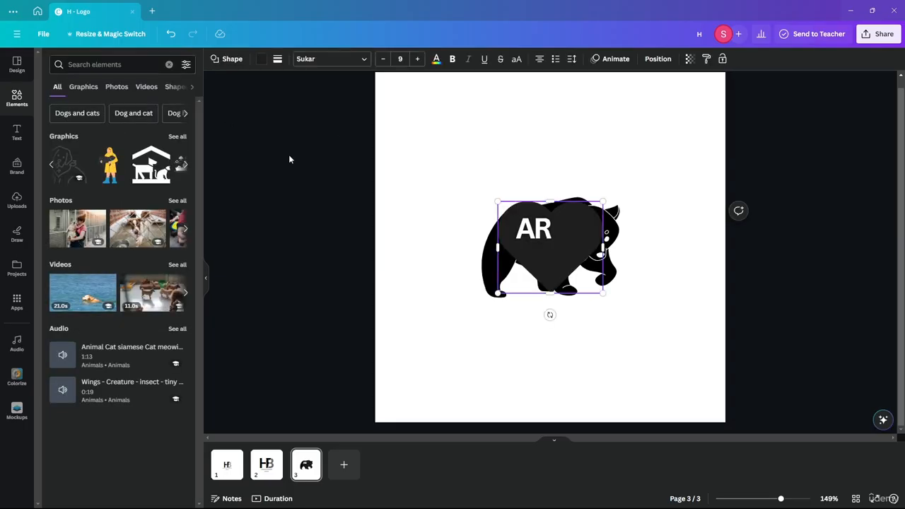
{"action": "left_click", "coordinate": [261, 59]}
{"action": "left_click", "coordinate": [76, 117]}
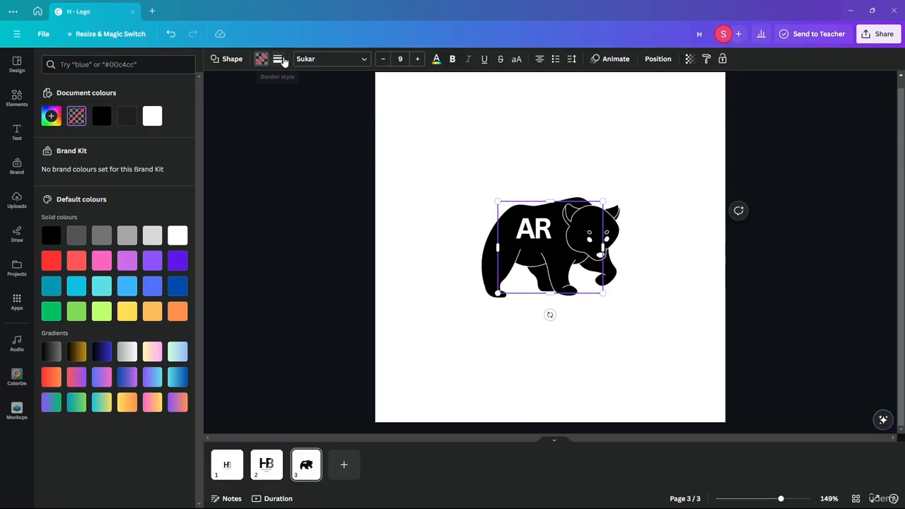
Give the heart a solid border with weight 8 and move it off the bear to the blank area below
{"action": "left_click", "coordinate": [277, 59]}
{"action": "left_click", "coordinate": [317, 88]}
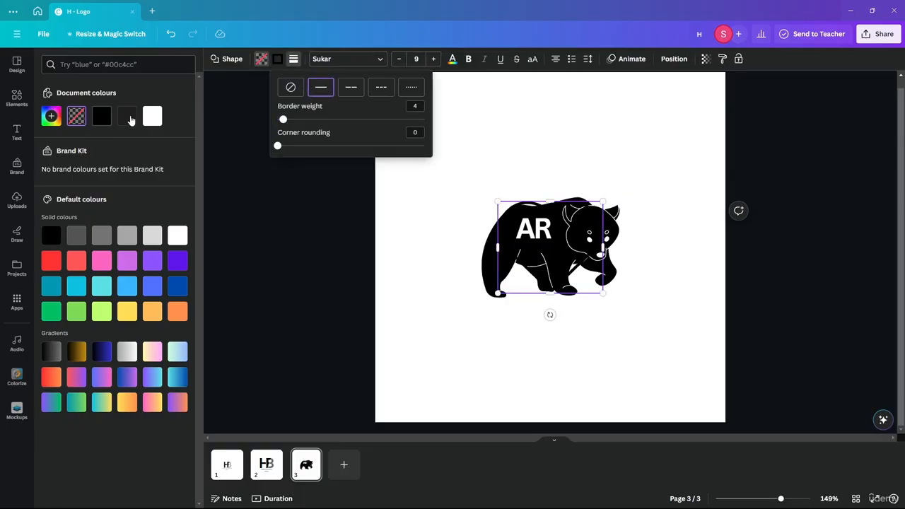
{"action": "mouse_move", "coordinate": [283, 120]}
{"action": "left_mouse_down"}
{"action": "mouse_move", "coordinate": [323, 120]}
{"action": "mouse_move", "coordinate": [290, 121]}
{"action": "left_mouse_up"}
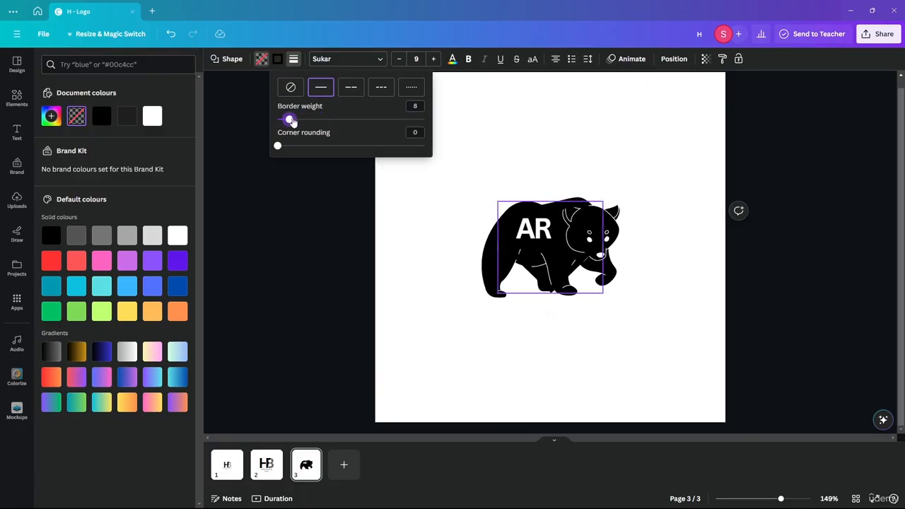
{"action": "left_click", "coordinate": [562, 243]}
{"action": "left_click", "coordinate": [543, 316]}
{"action": "left_click_drag", "start_coordinate": [549, 276], "coordinate": [456, 375]}
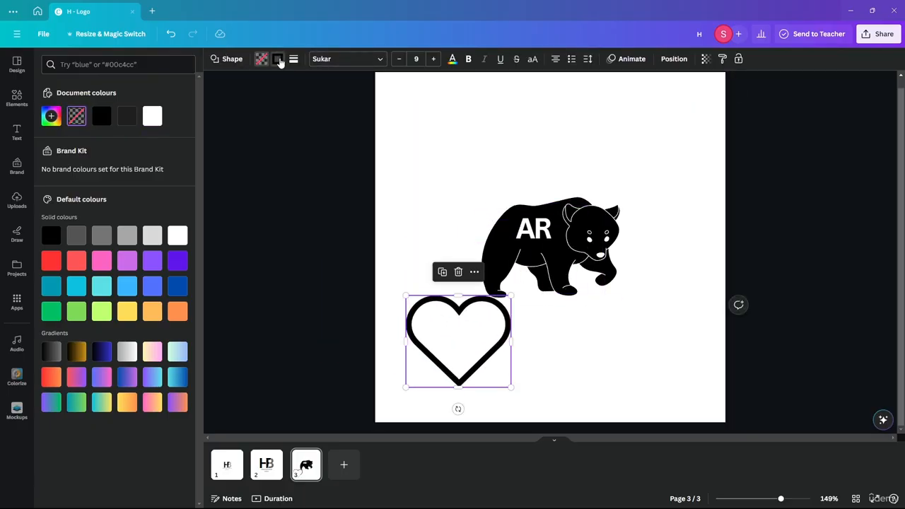
Change the heart's border colour to white, then move and shrink the heart over the AR letters on the bear
{"action": "left_click", "coordinate": [278, 61]}
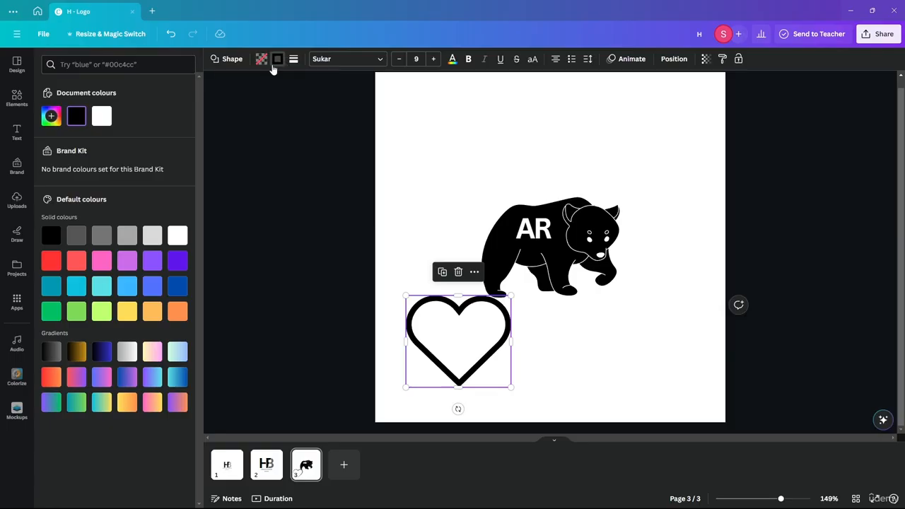
{"action": "left_click", "coordinate": [106, 118]}
{"action": "left_click_drag", "start_coordinate": [436, 347], "coordinate": [526, 229]}
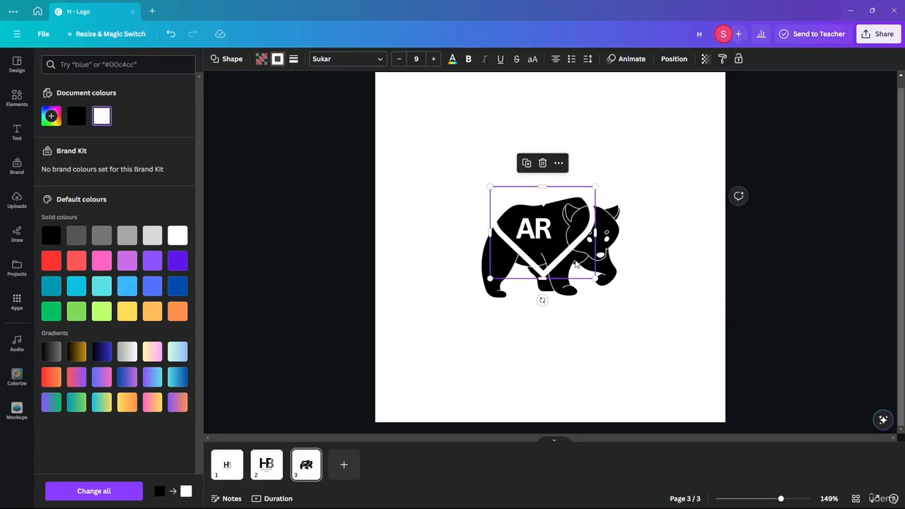
{"action": "left_click_drag", "start_coordinate": [596, 288], "coordinate": [550, 245]}
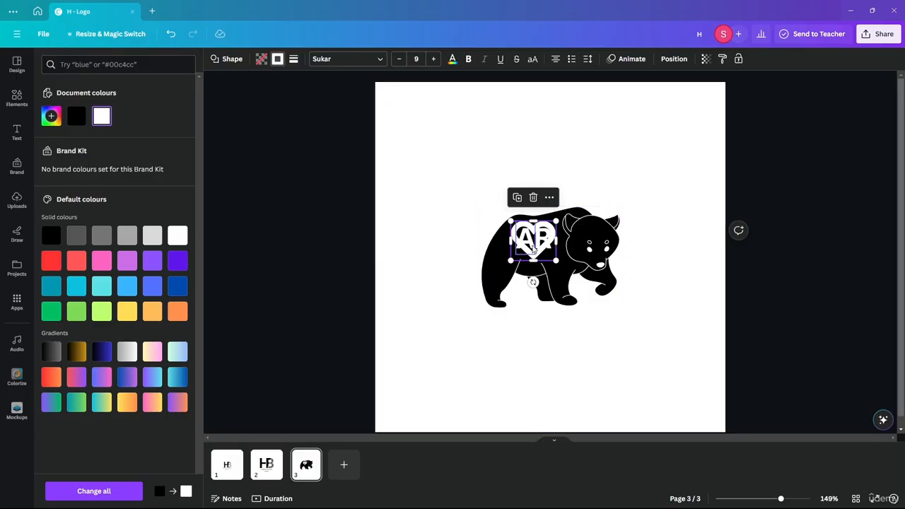
Reduce the heart's border weight to a thin outline
{"action": "left_click", "coordinate": [277, 61]}
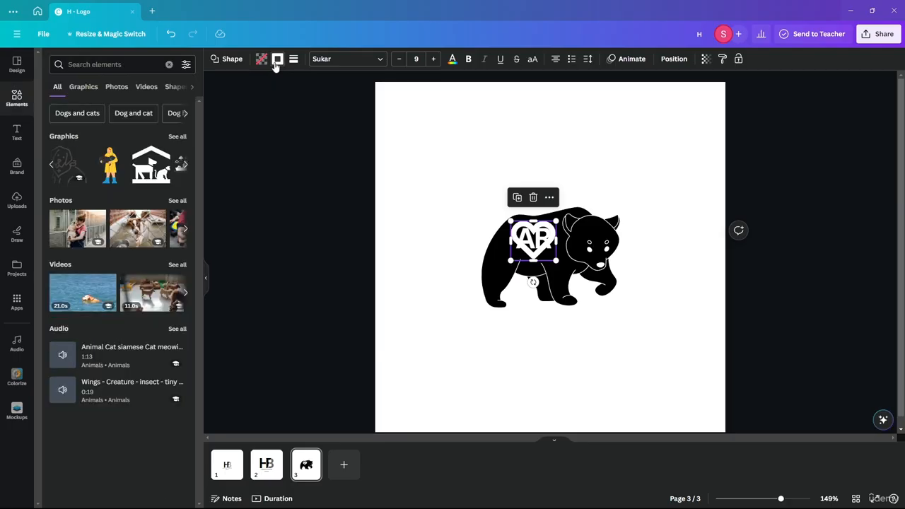
{"action": "left_click", "coordinate": [278, 62]}
{"action": "left_click", "coordinate": [294, 61]}
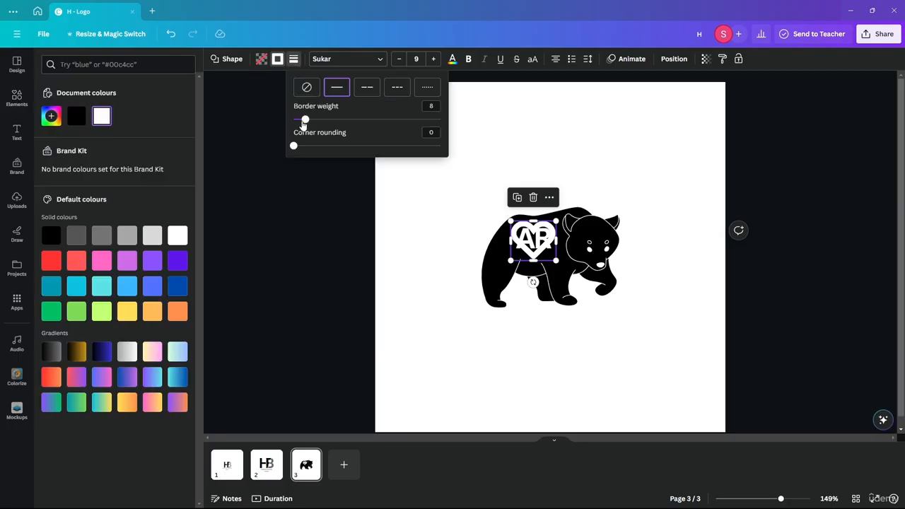
{"action": "left_click_drag", "start_coordinate": [304, 124], "coordinate": [294, 120]}
{"action": "left_click", "coordinate": [776, 258]}
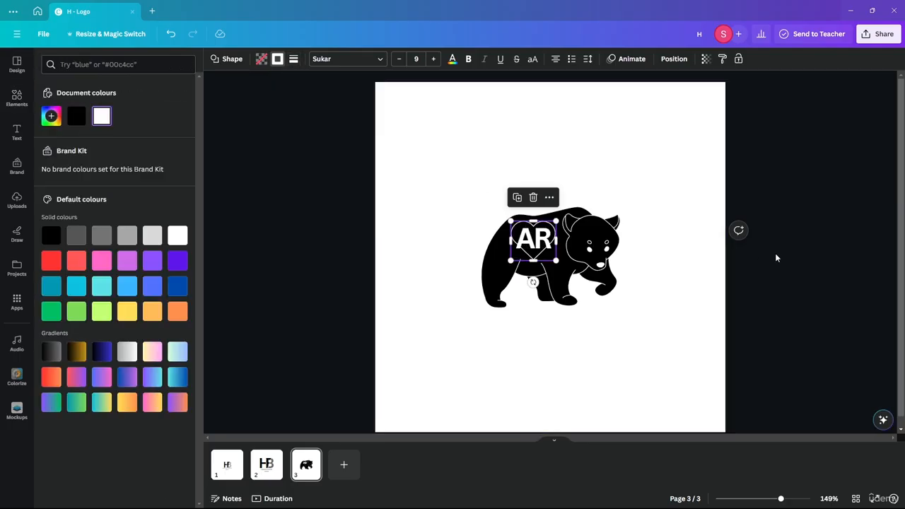
Enlarge the heart outline so it surrounds the AR letters and centre it on the bear's body
{"action": "scroll", "coordinate": [563, 263], "scroll_direction": "up", "scroll_amount": 5}
{"action": "left_click_drag", "start_coordinate": [557, 277], "coordinate": [595, 309]}
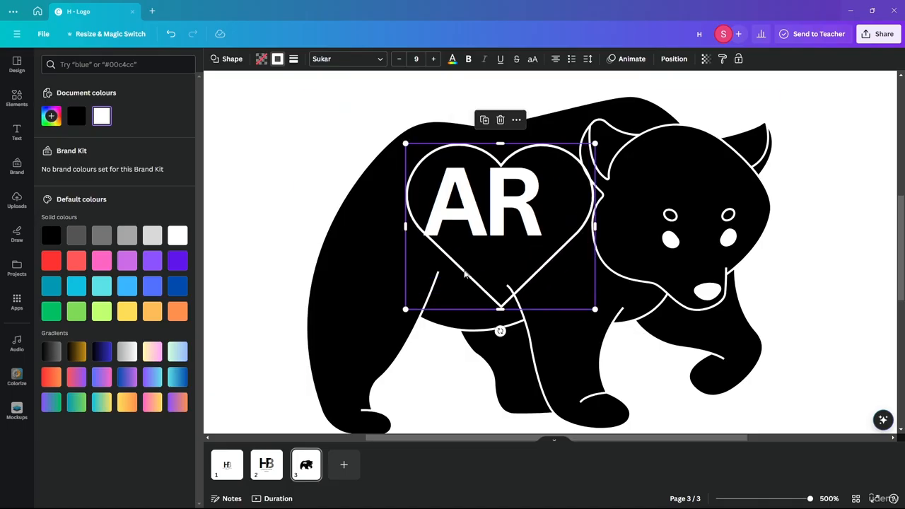
{"action": "left_click_drag", "start_coordinate": [465, 274], "coordinate": [442, 270]}
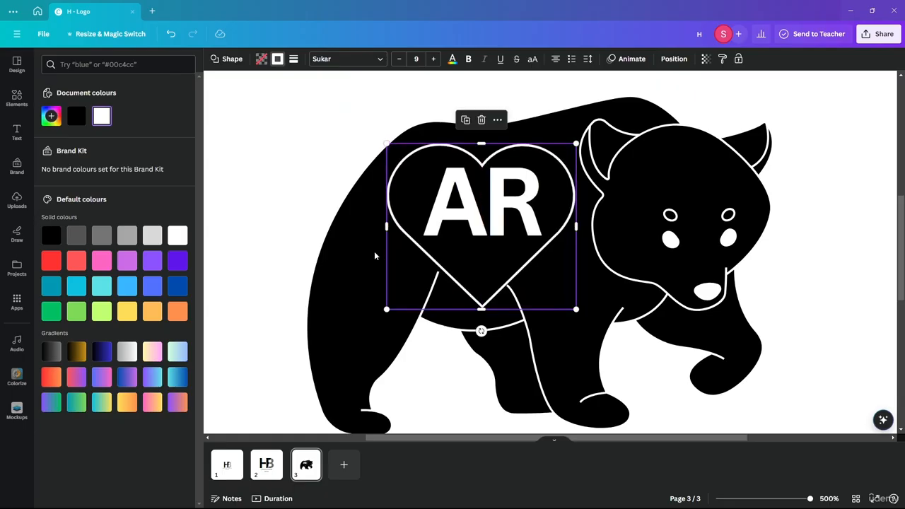
Adjust the positions of the A and the R so they sit evenly spaced inside the heart
{"action": "left_click_drag", "start_coordinate": [456, 211], "coordinate": [449, 211]}
{"action": "left_click", "coordinate": [516, 206]}
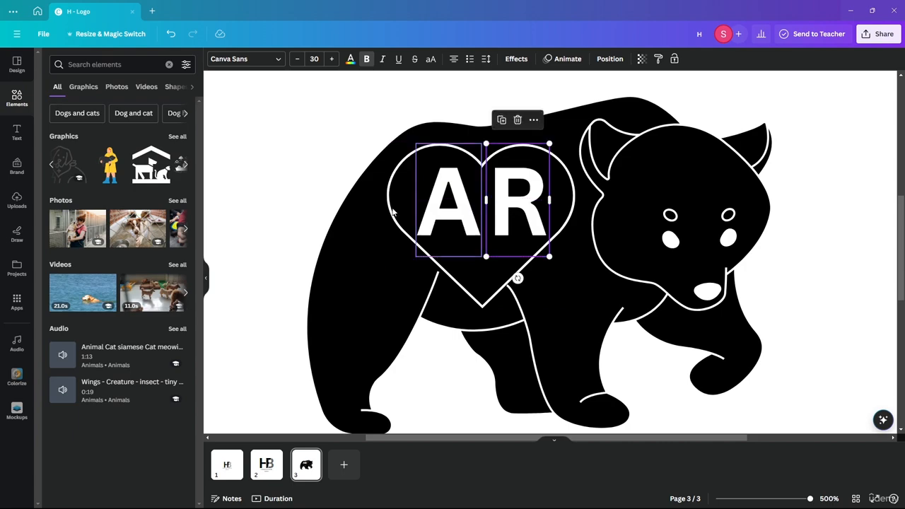
{"action": "left_click", "coordinate": [463, 209]}
{"action": "left_click_drag", "start_coordinate": [463, 210], "coordinate": [468, 207]}
{"action": "left_click", "coordinate": [251, 139]}
{"action": "scroll", "coordinate": [334, 144], "scroll_direction": "down", "scroll_amount": 5}
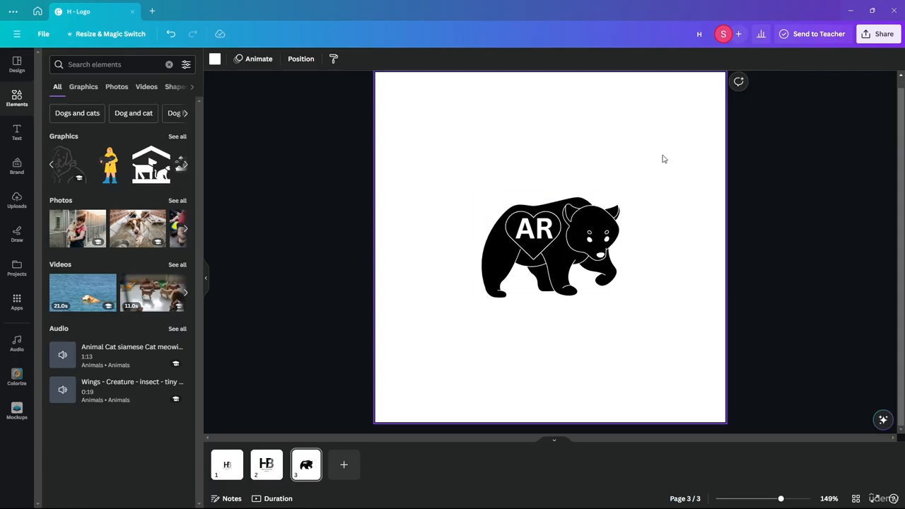
Add a blank page 4 and apply the black-and-white Borcelle Studio BC monogram logo template to it
{"action": "left_click", "coordinate": [853, 191]}
{"action": "left_click_drag", "start_coordinate": [656, 161], "coordinate": [406, 318]}
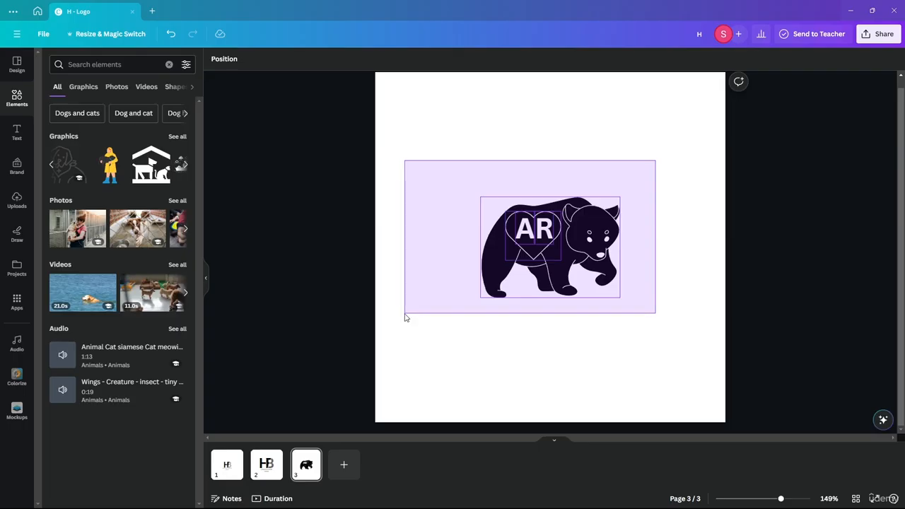
{"action": "left_click", "coordinate": [343, 467]}
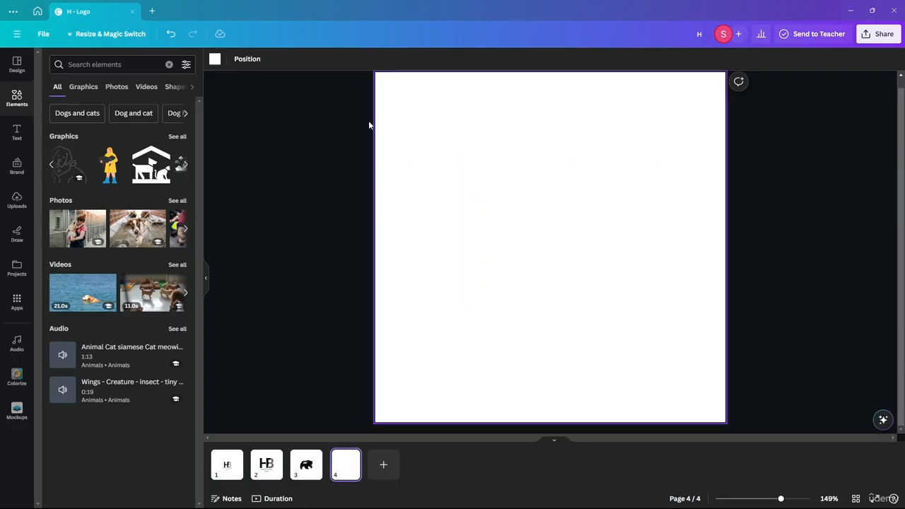
{"action": "left_click", "coordinate": [17, 65]}
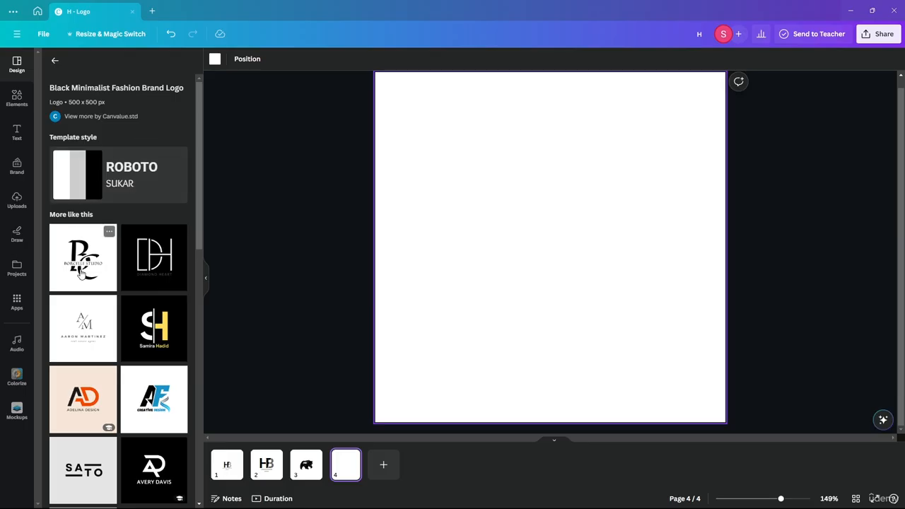
{"action": "left_click", "coordinate": [82, 273]}
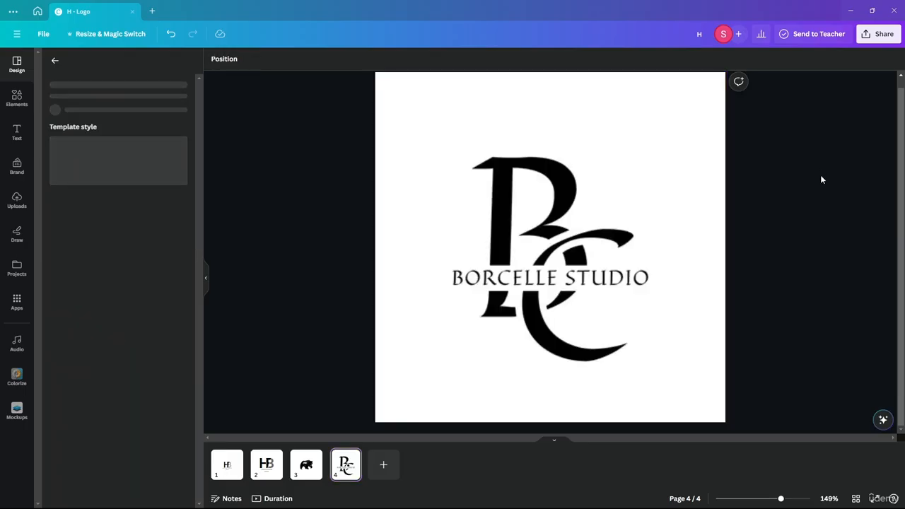
Pull the monogram template apart by moving the B, the C, the Borcelle Studio text and the white rectangle separately
{"action": "left_click", "coordinate": [488, 167]}
{"action": "left_click_drag", "start_coordinate": [488, 167], "coordinate": [425, 121]}
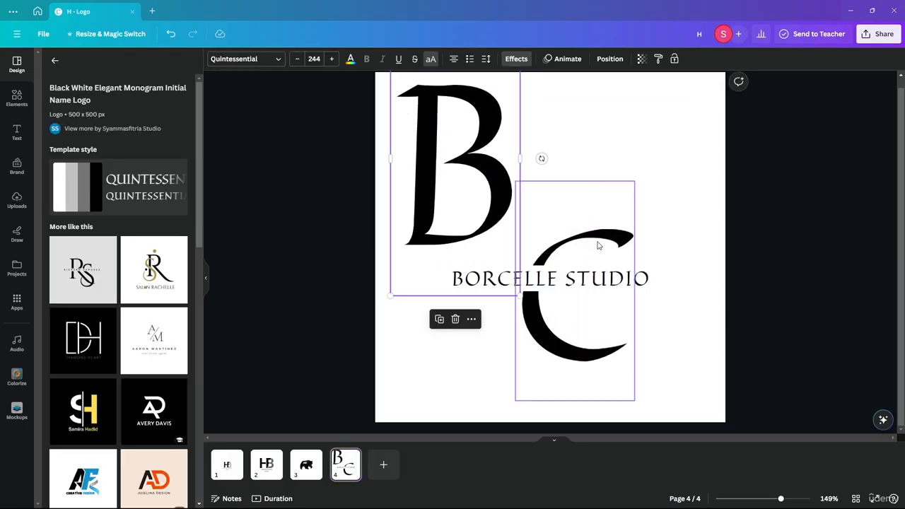
{"action": "left_click_drag", "start_coordinate": [598, 246], "coordinate": [688, 126]}
{"action": "left_click", "coordinate": [557, 287]}
{"action": "left_click_drag", "start_coordinate": [556, 287], "coordinate": [541, 349]}
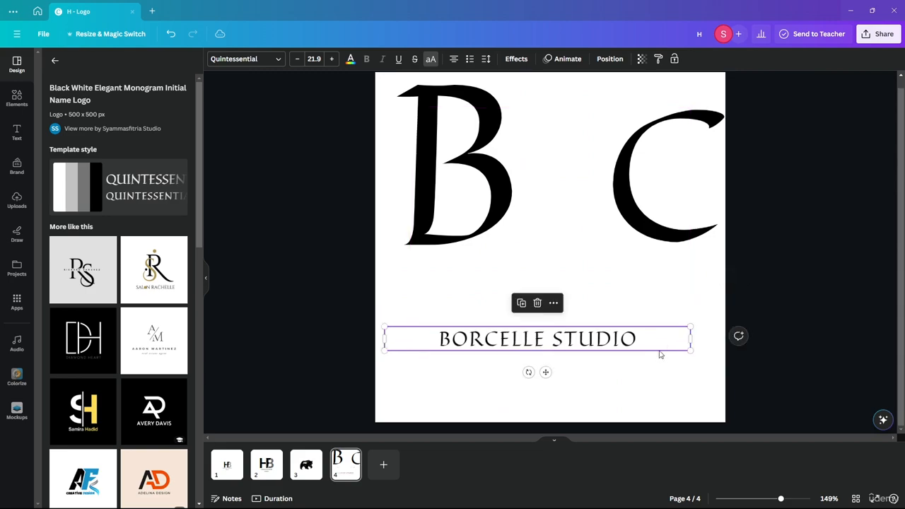
{"action": "left_click_drag", "start_coordinate": [660, 355], "coordinate": [586, 315]}
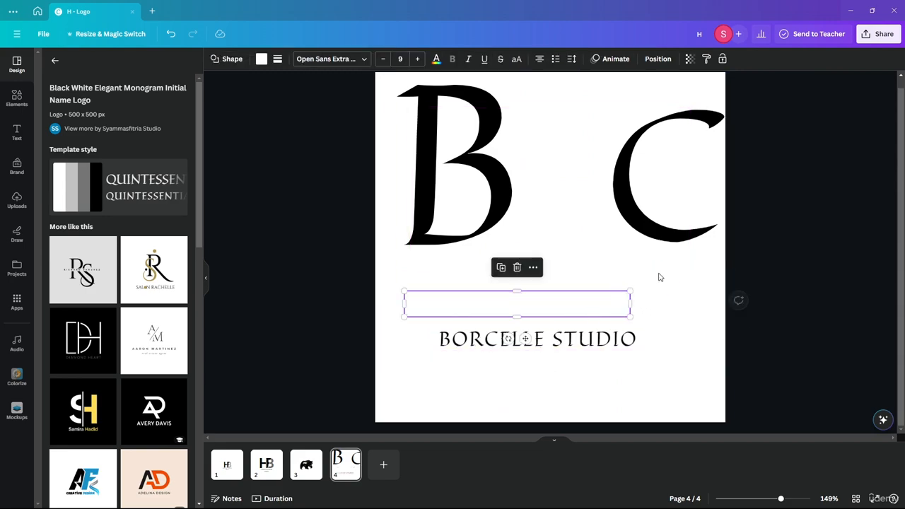
Undo the rearrangement of the monogram template's pieces
{"action": "left_click", "coordinate": [843, 255]}
{"action": "key", "text": "ctrl+z"}
{"action": "key", "text": "ctrl+z"}
{"action": "key", "text": "ctrl+z"}
{"action": "key", "text": "ctrl+z"}
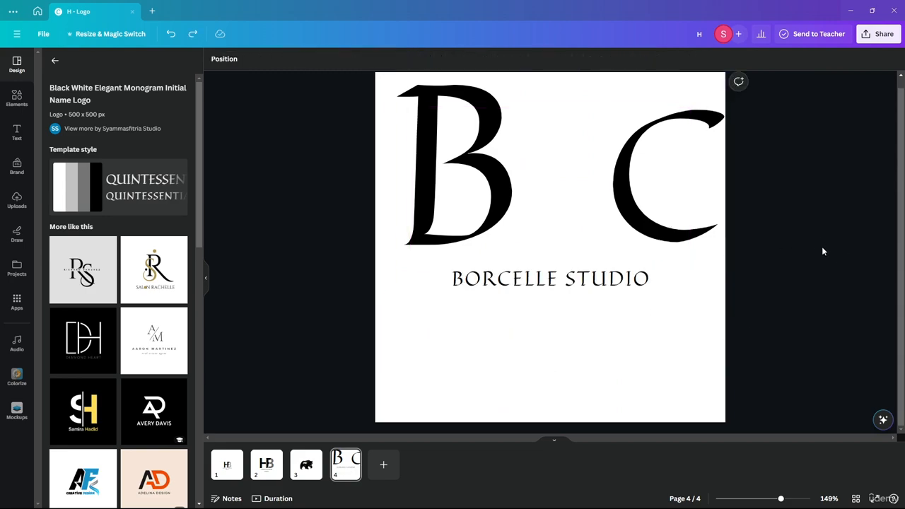